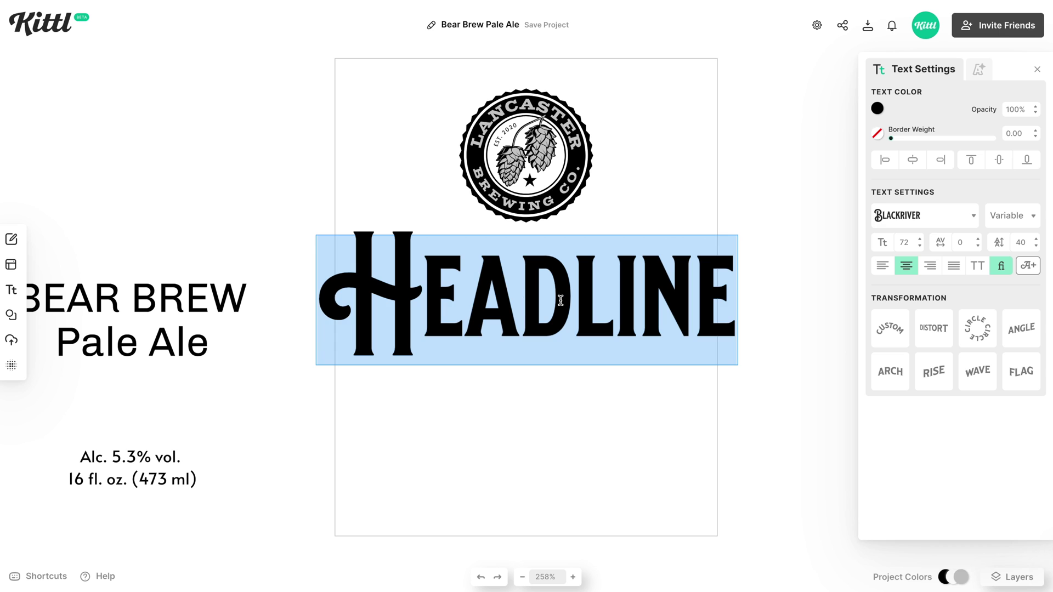
Replace the selected headline placeholder with BEAR and move the text slightly lower beneath the brewery logo
type("BEAR")
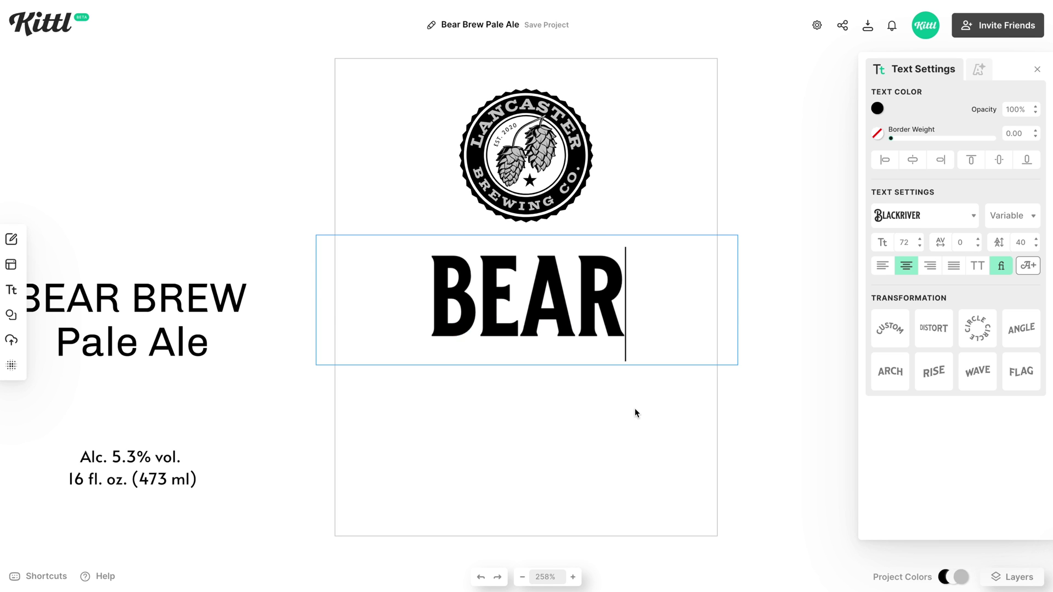
key("Escape")
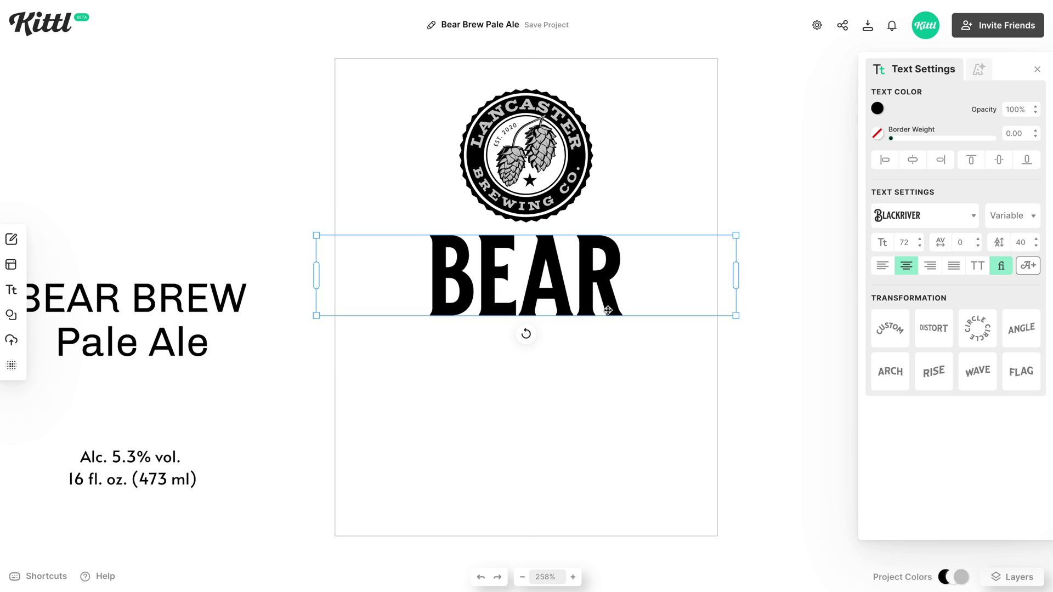
left_click_drag(608, 308, 608, 330)
Set the BEAR text in the HT Modern Hand Slab typeface at font size 38
left_click(907, 215)
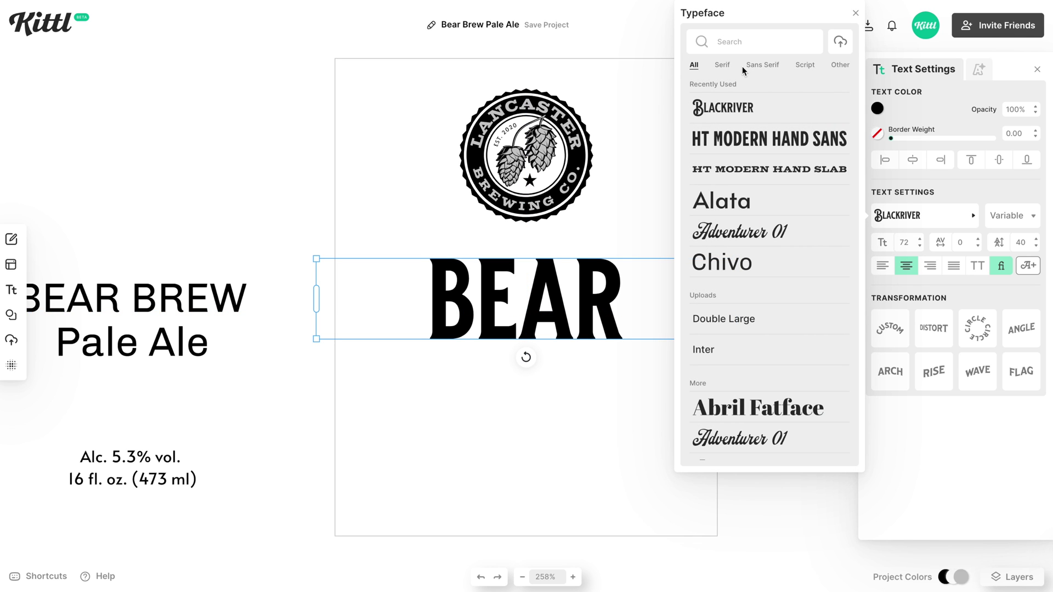
left_click(789, 175)
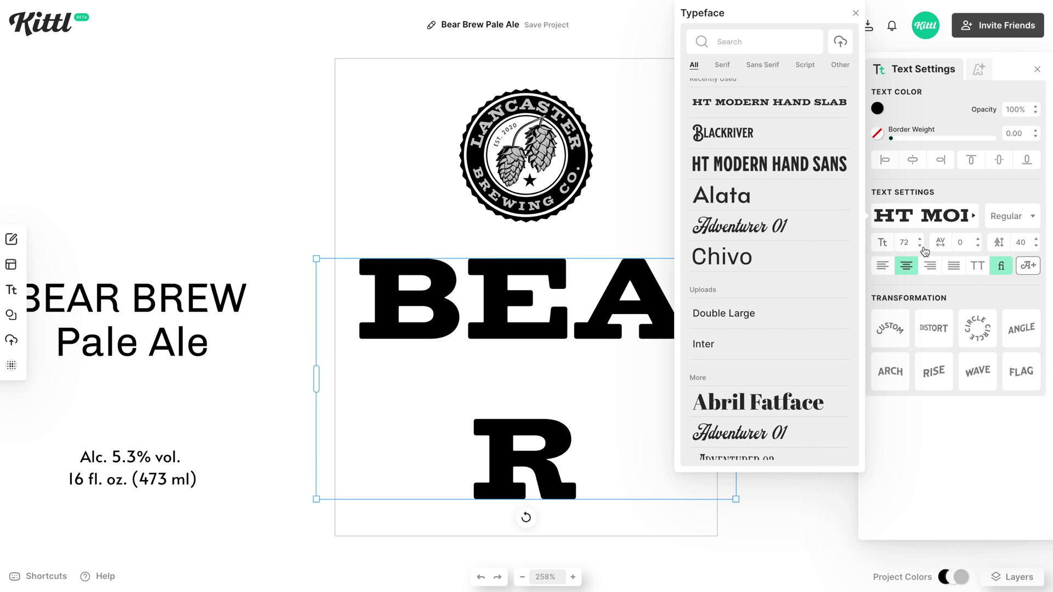
left_click(921, 246)
left_click(920, 246)
left_click(920, 246)
left_click(920, 246)
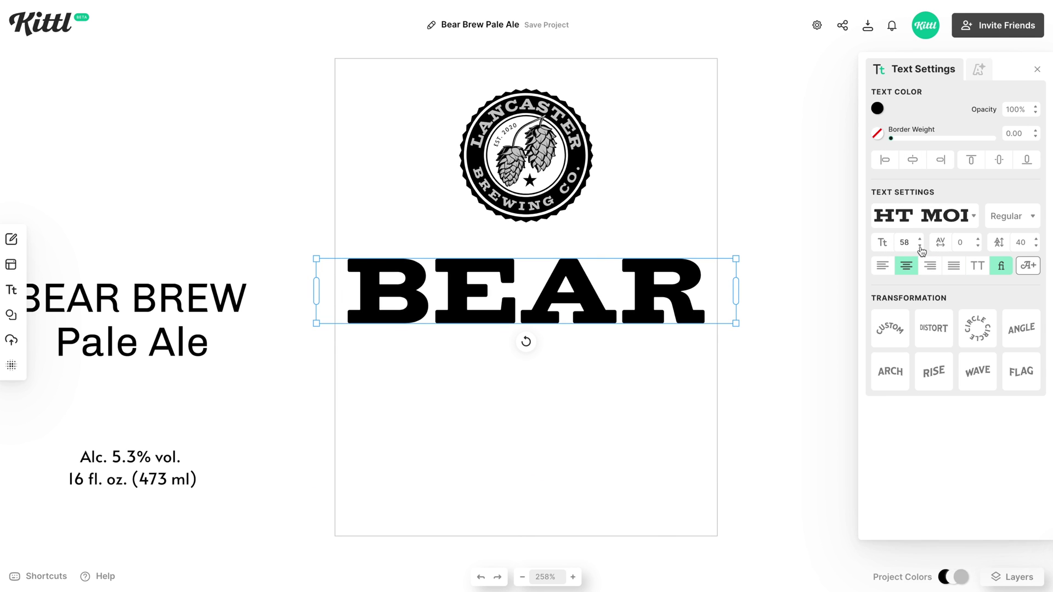
left_click(920, 246)
left_click(920, 246)
left_click(920, 247)
left_click(921, 246)
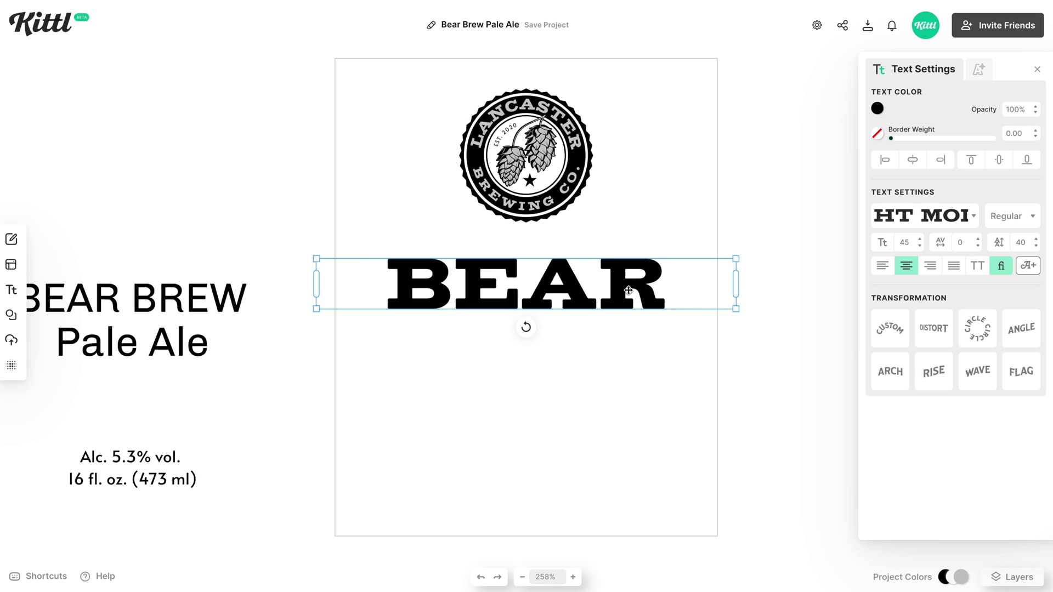
left_click(921, 246)
left_click(921, 247)
left_click(920, 246)
left_click(920, 247)
left_click(921, 247)
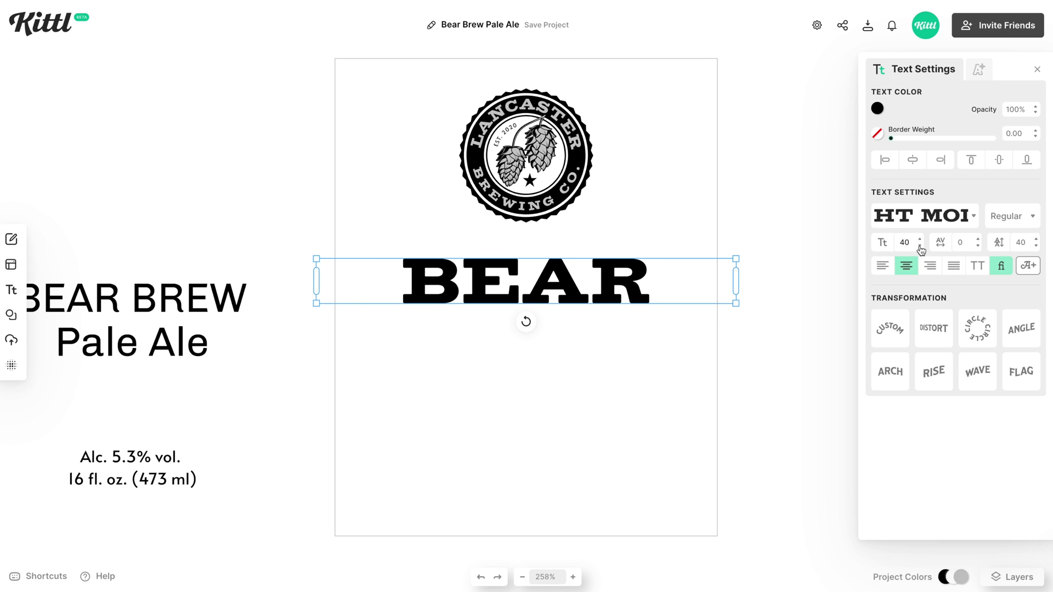
left_click(921, 247)
left_click(921, 246)
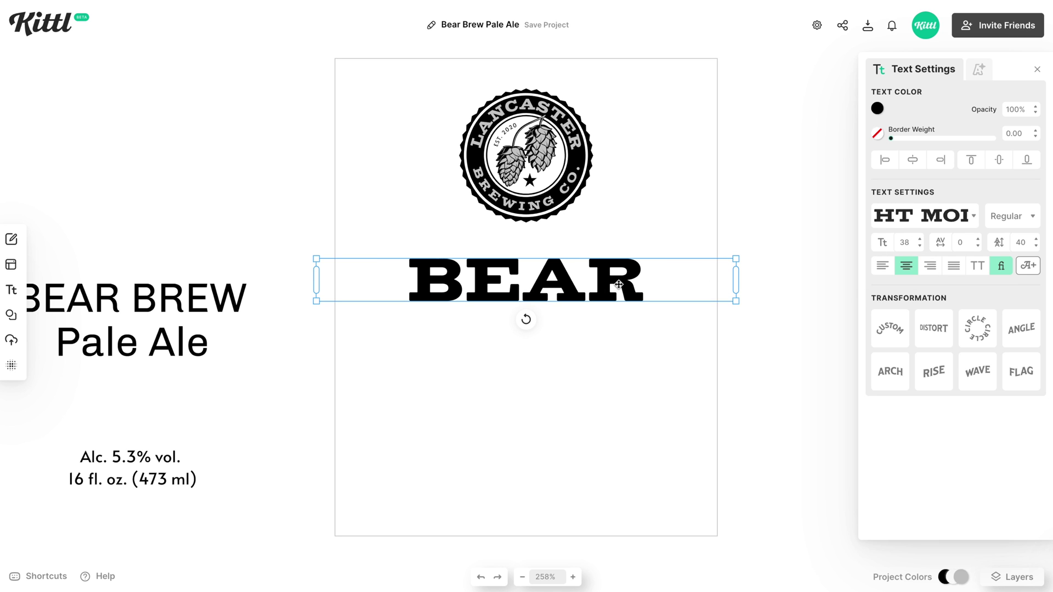
Duplicate the BEAR text directly below itself and change the copy to BREW
left_click_drag(617, 285, 622, 336)
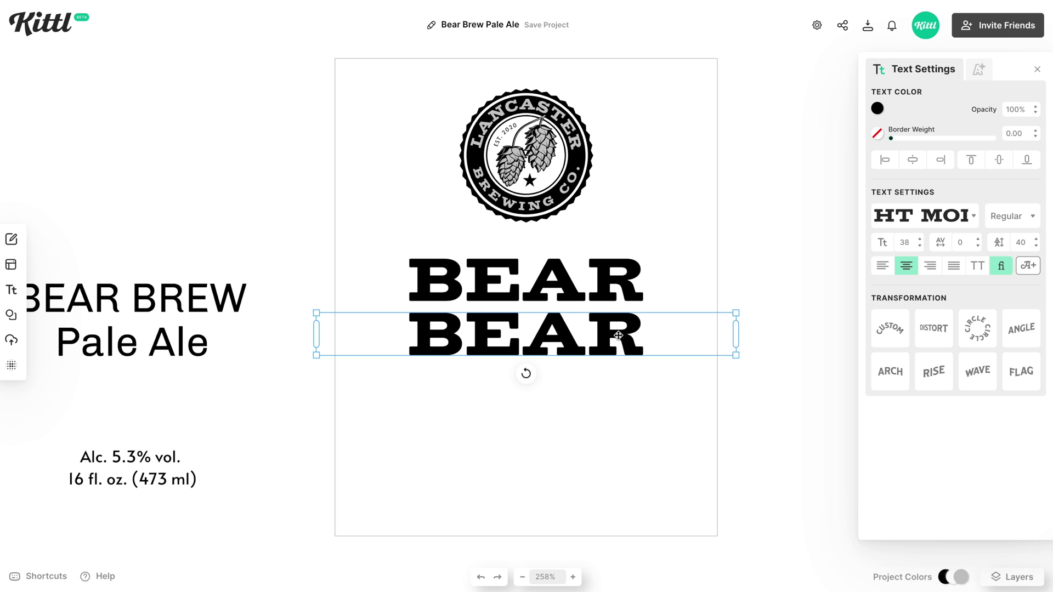
double_click(619, 336)
key("ctrl+a")
type("BREW")
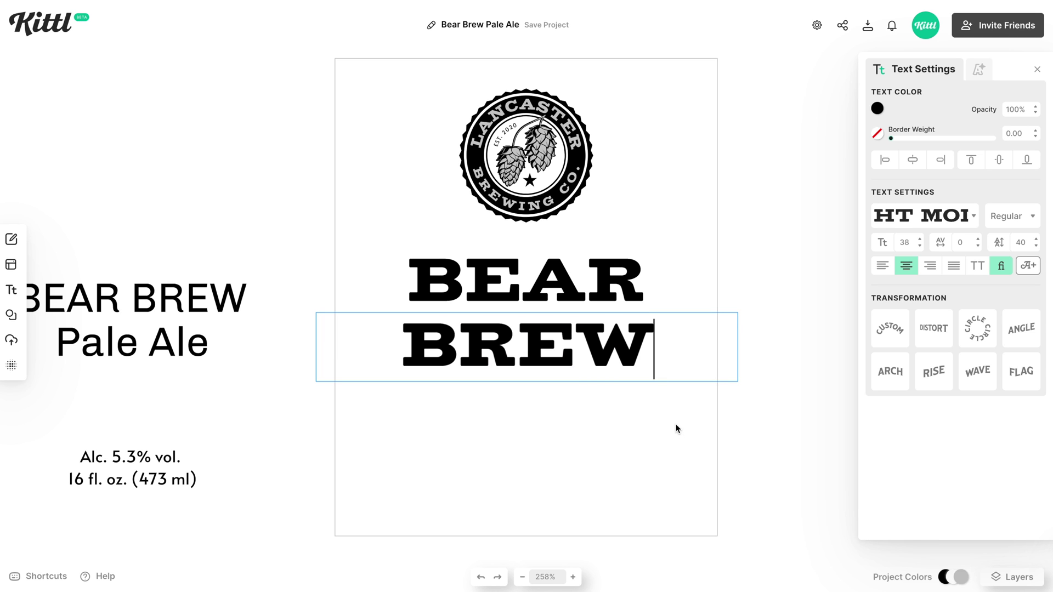
key("Escape")
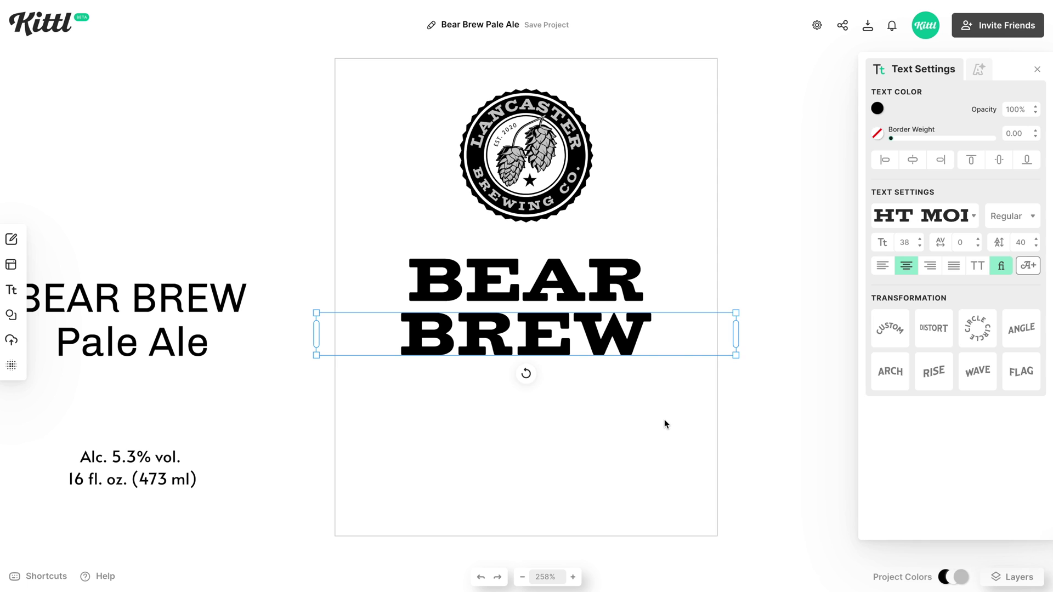
left_click(664, 424)
Set the letter spacing of the BEAR text to 84 so it matches the width of BREW
left_click(630, 291)
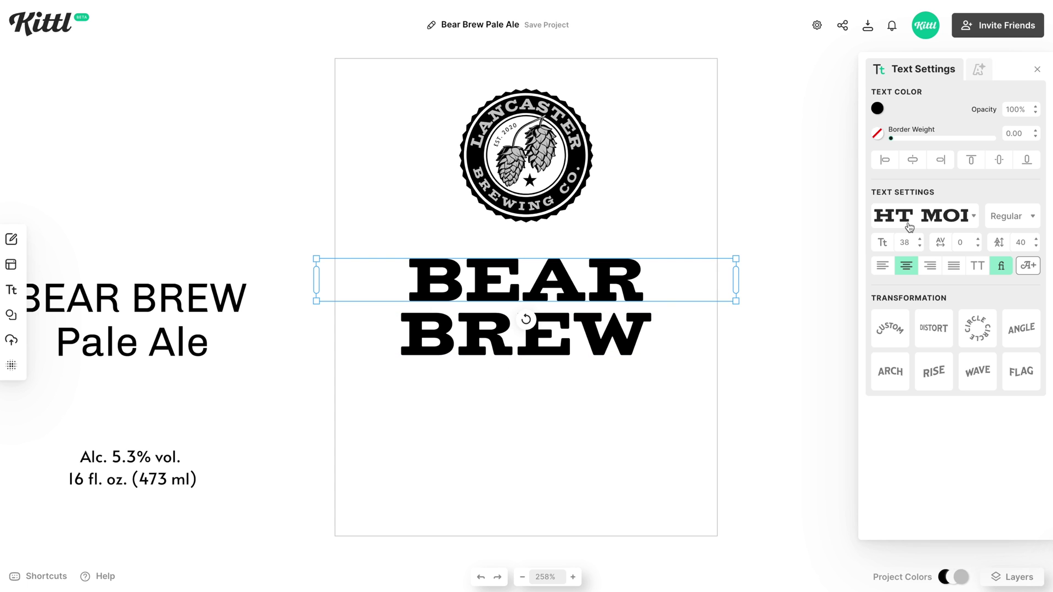
left_click(978, 243)
left_click_drag(978, 243, 979, 243)
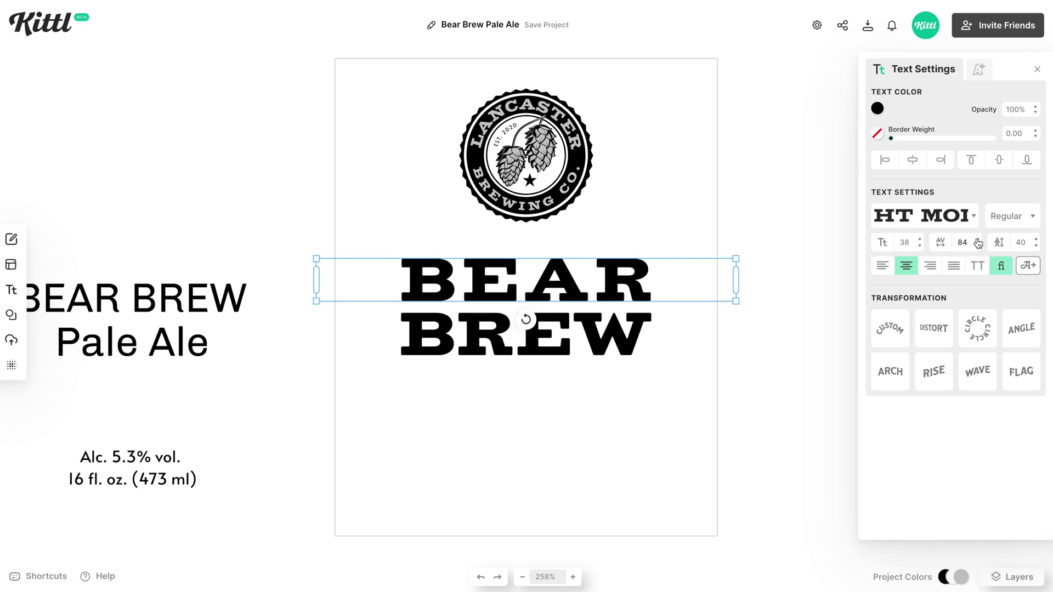
Duplicate the BREW text directly below itself and change the copy to PALE ALE
left_click(606, 333)
left_click_drag(605, 333, 611, 389)
key("ctrl+a")
type("PALE")
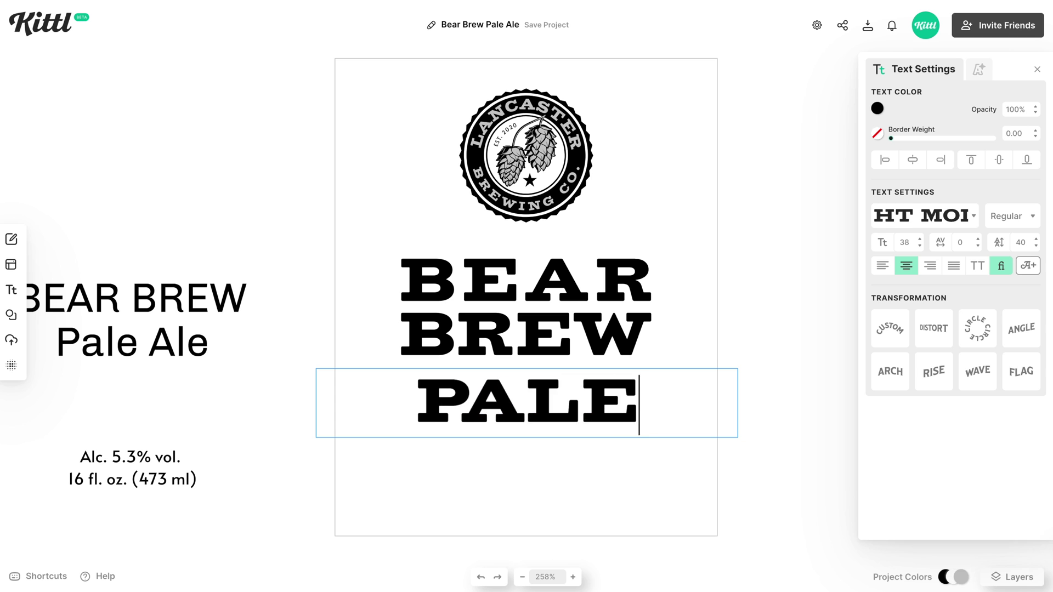
type(" ALE")
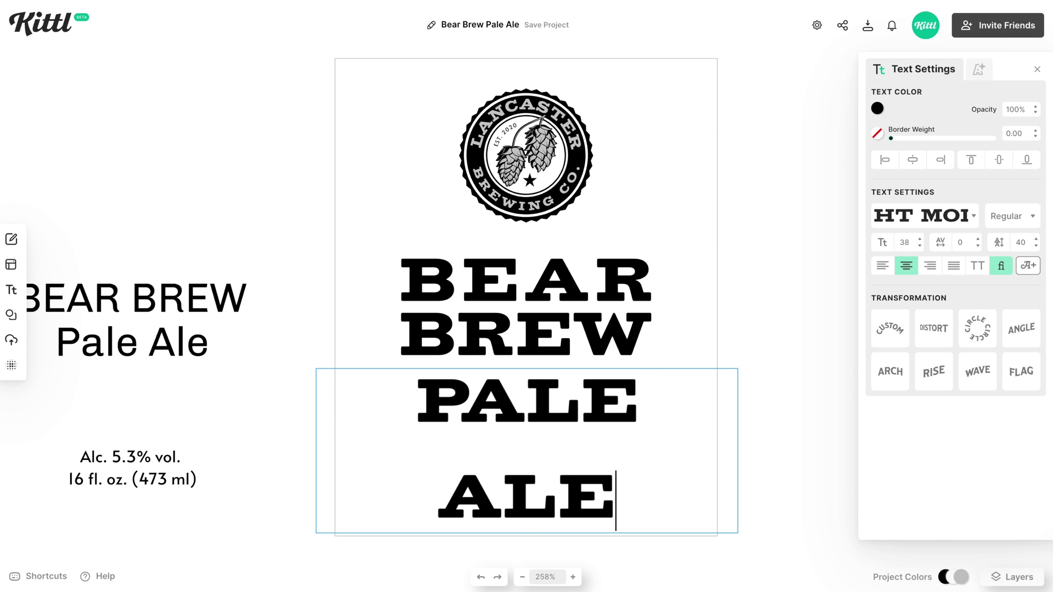
key("Escape")
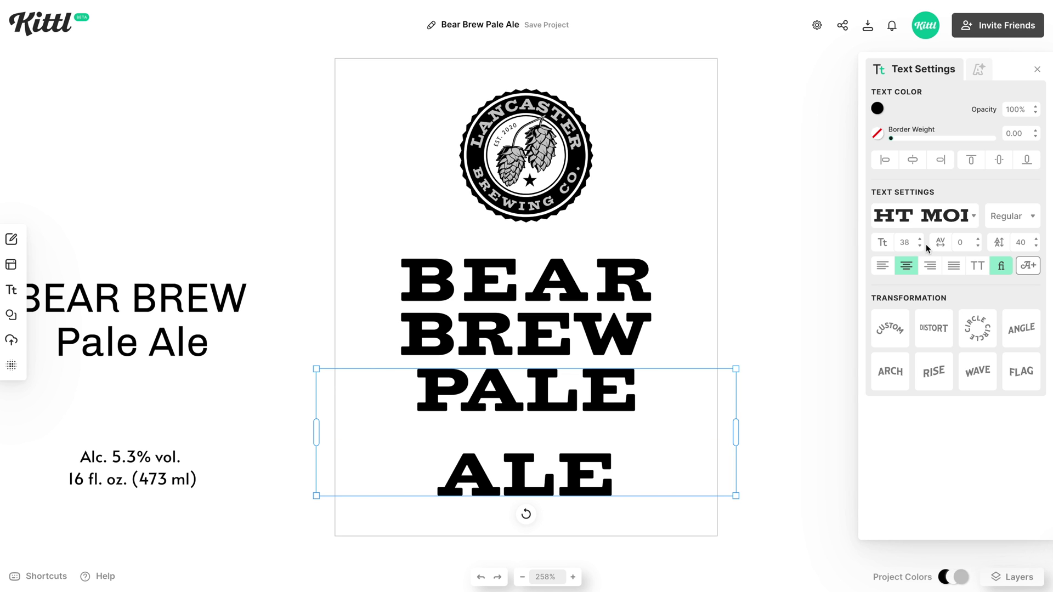
Reduce the PALE ALE text to font size 19 and set its typeface to HT Modern Hand Sans
scroll(920, 245, "down", 13)
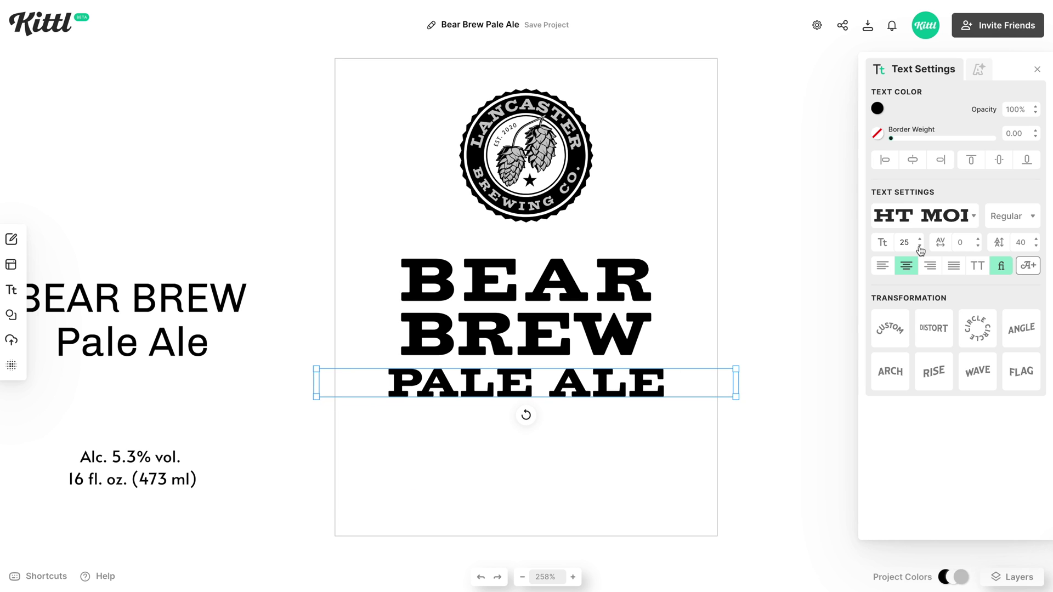
scroll(920, 245, "down", 8)
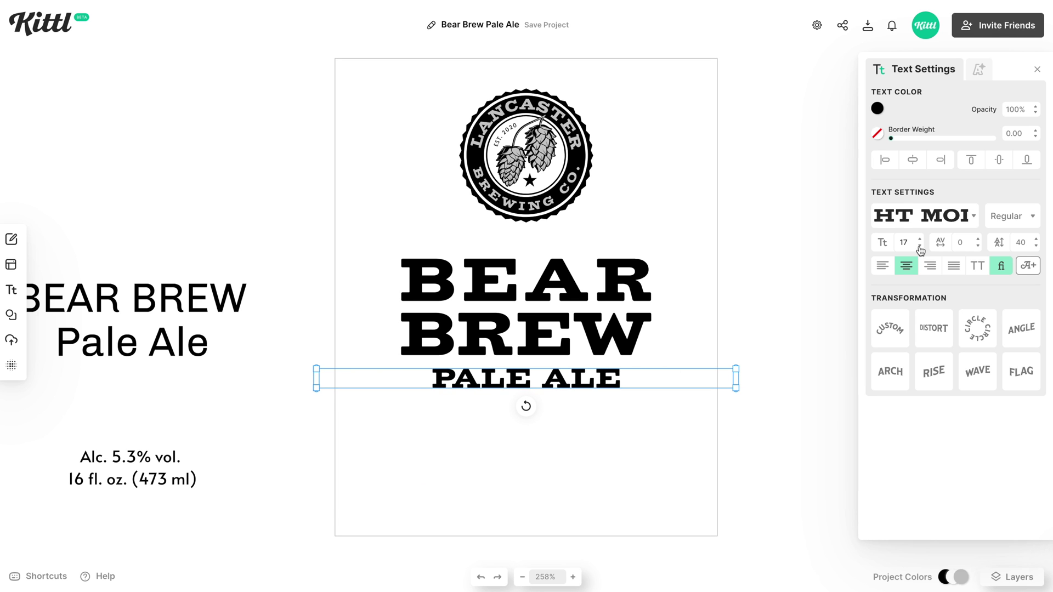
scroll(921, 251, "up", 1)
scroll(920, 242, "up", 1)
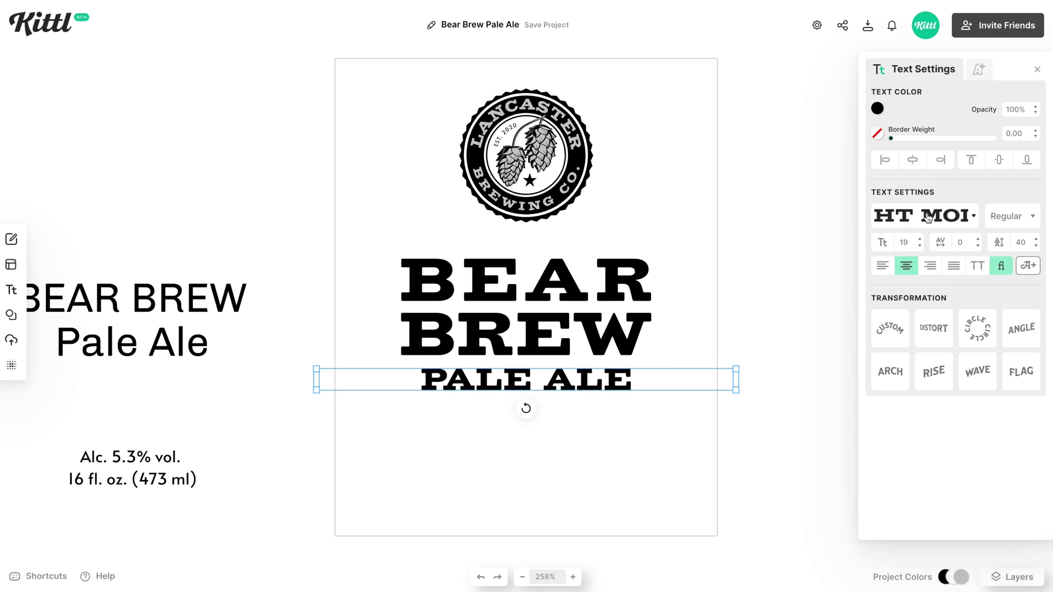
left_click(927, 218)
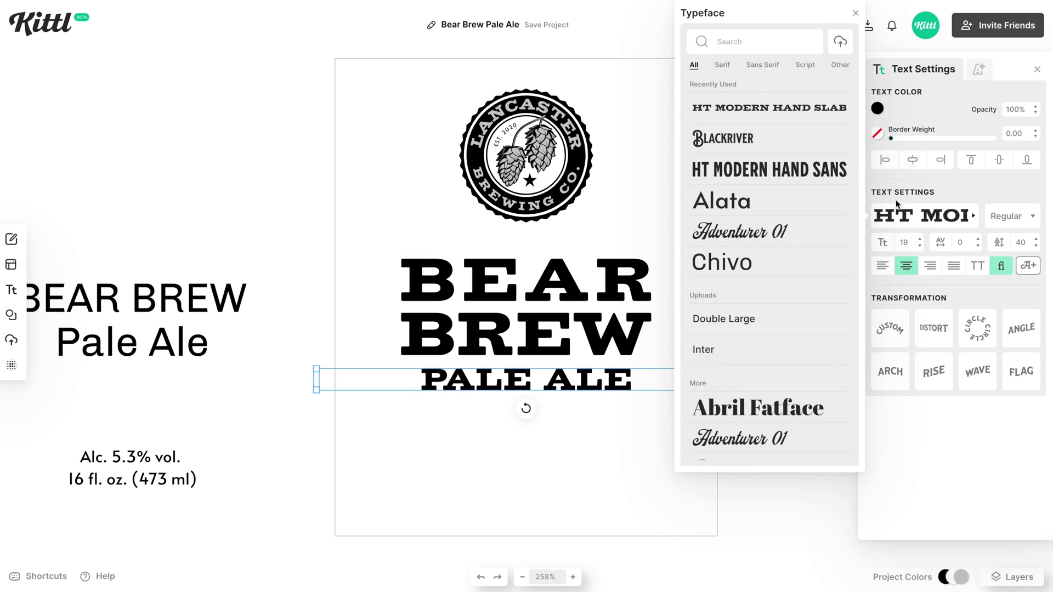
left_click(782, 174)
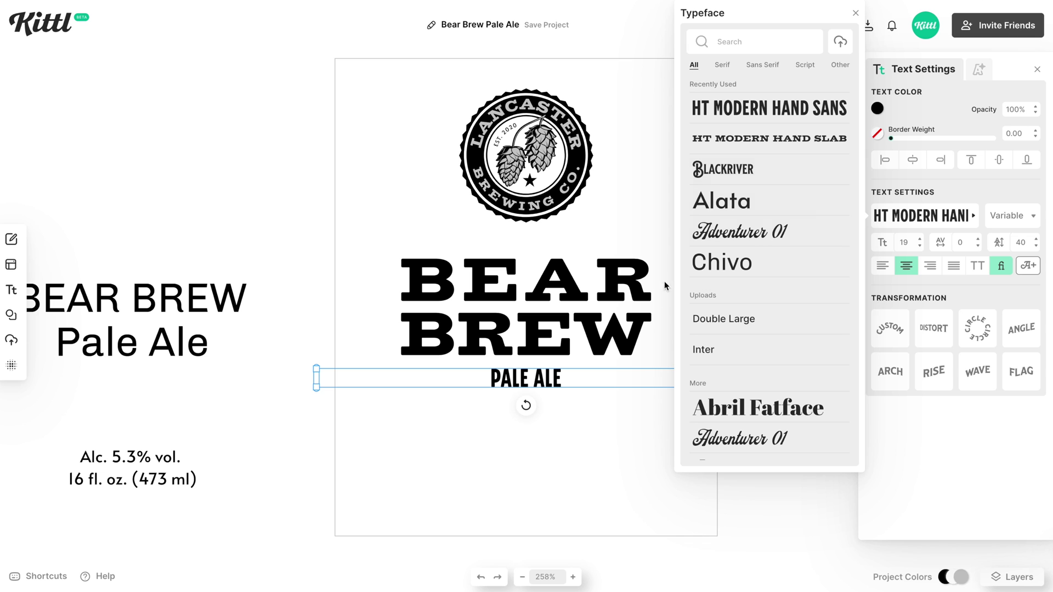
left_click(631, 409)
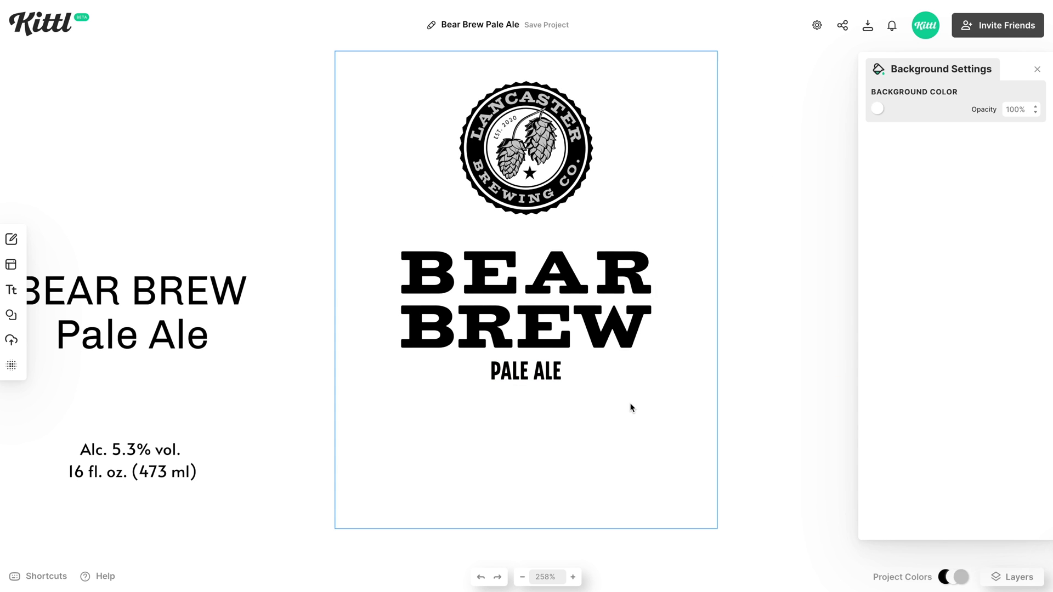
Set the variable font width of the PALE ALE text to 50
left_click(542, 381)
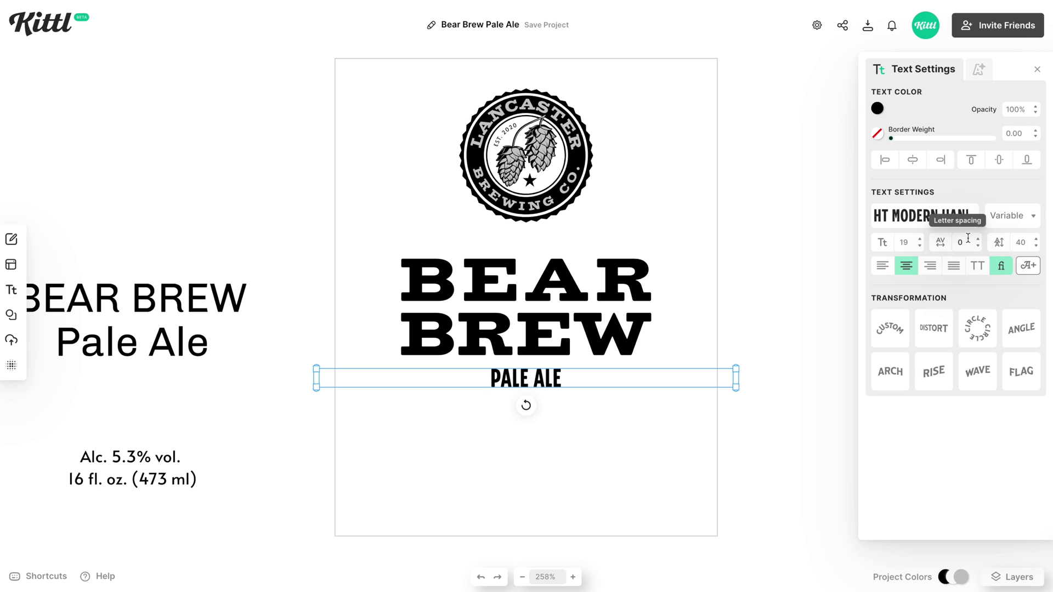
left_click(1023, 217)
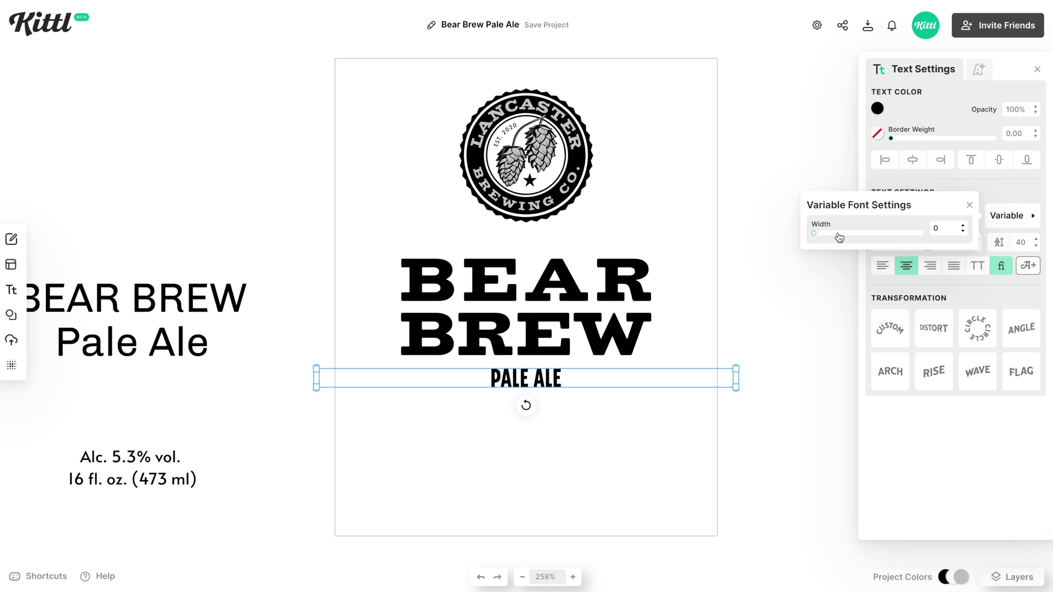
left_click_drag(837, 238, 869, 236)
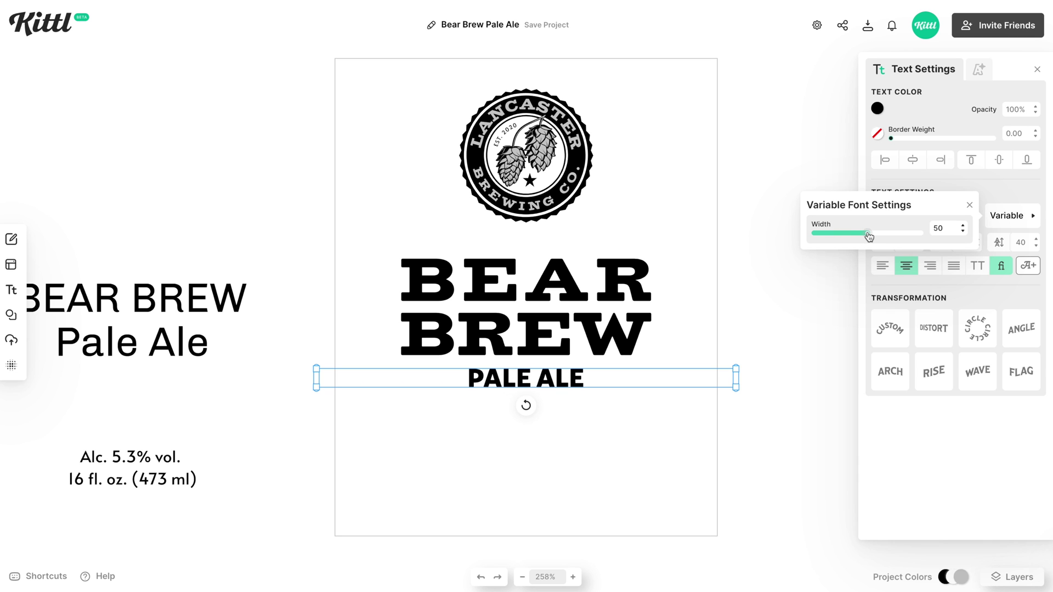
left_click(691, 423)
Set the font size of the PALE ALE text to 18
left_click(569, 383)
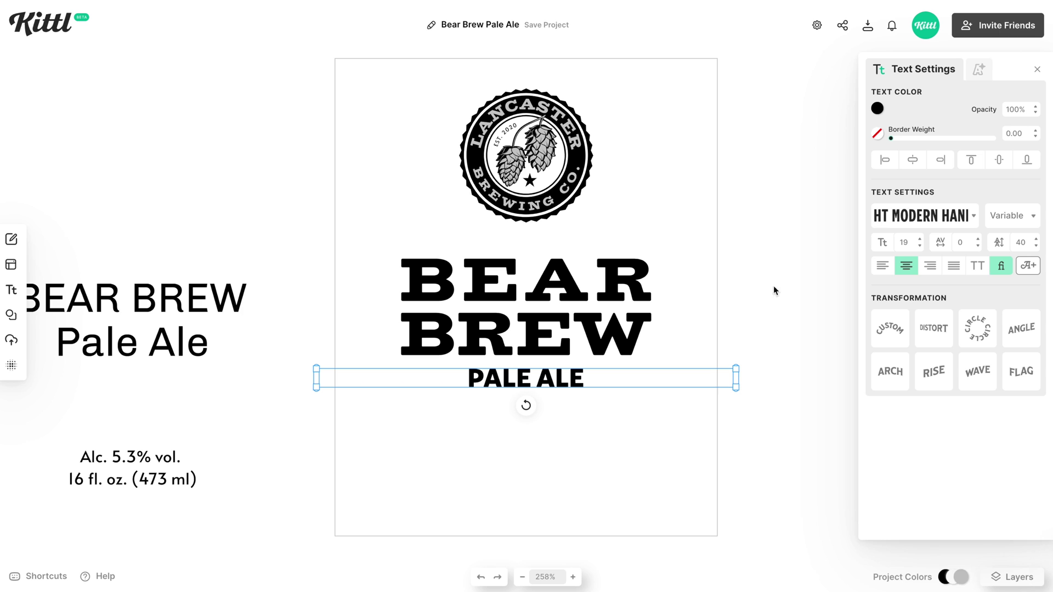
left_click(920, 240)
left_click(920, 240)
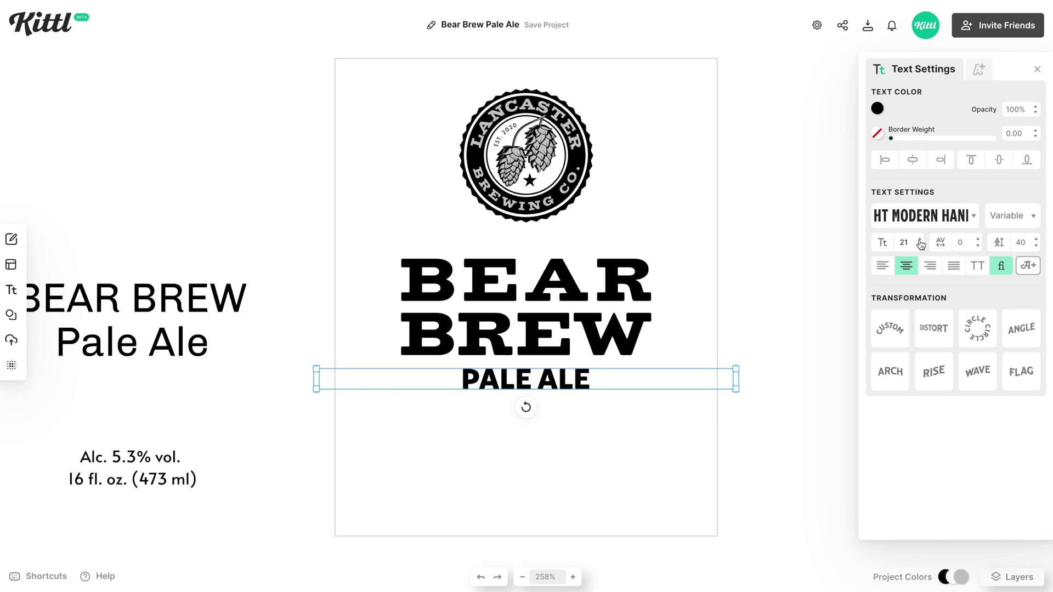
left_click(920, 246)
left_click(920, 246)
left_click(920, 246)
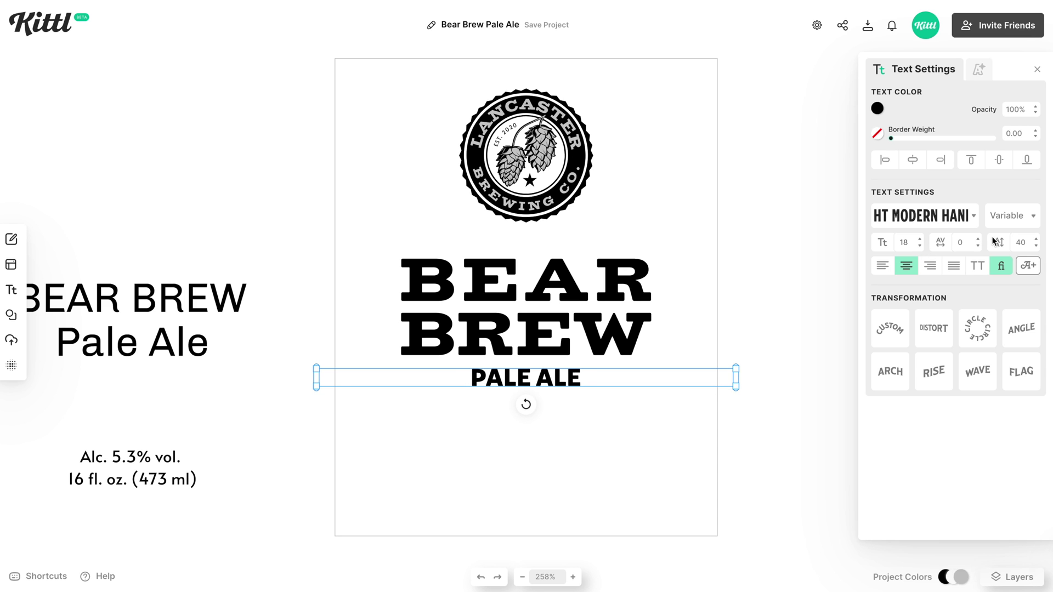
Increase the letter spacing of the PALE ALE text to widen the line moderately
left_click(978, 239)
left_click(978, 239)
left_click(978, 240)
left_click(978, 239)
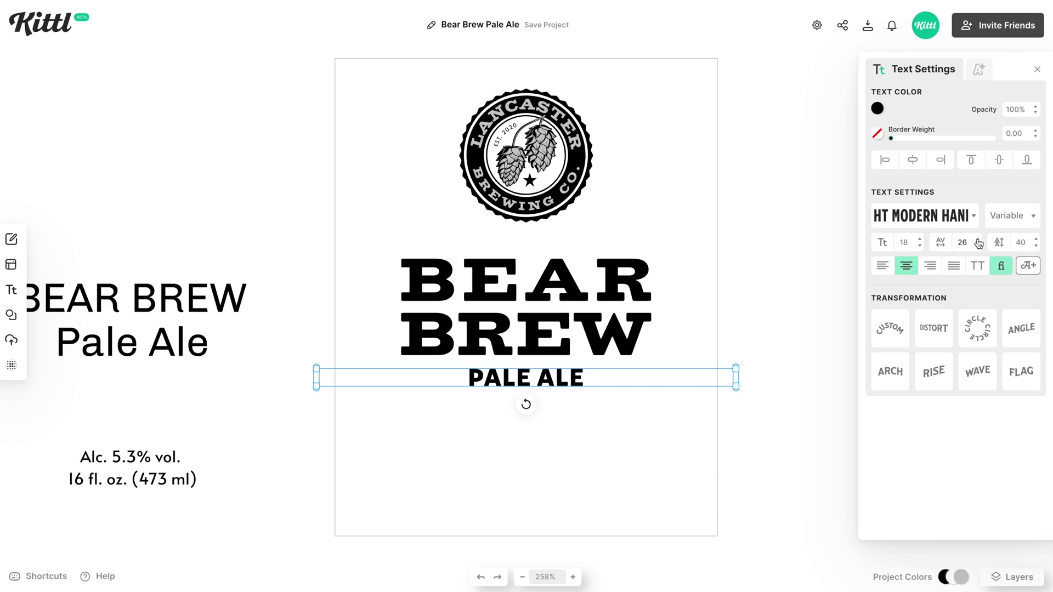
left_click(979, 239)
left_click(713, 424)
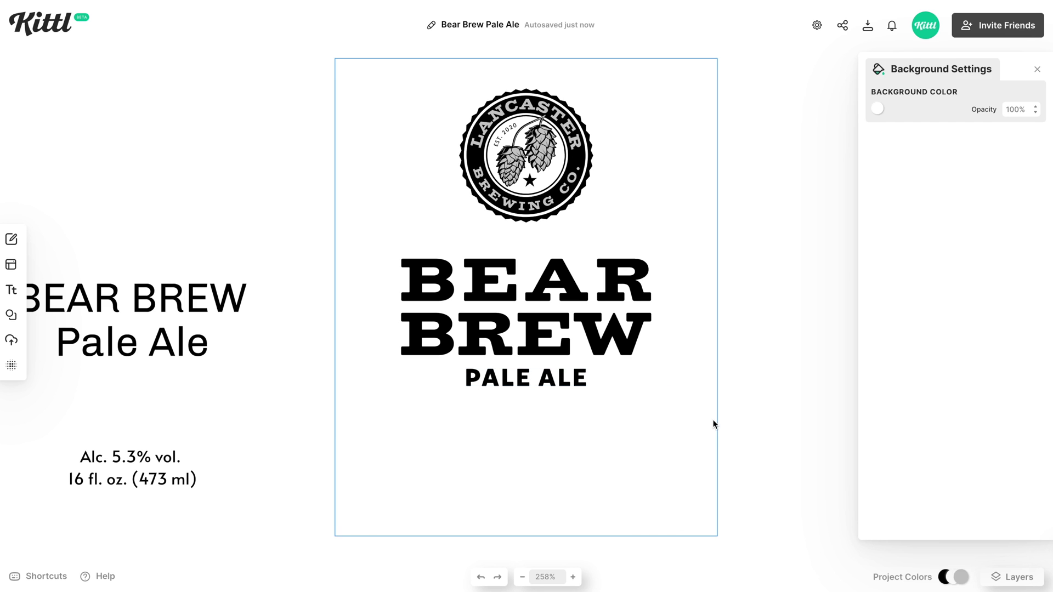
Move the BEAR, BREW and PALE ALE text lines together slightly upward toward the logo
left_click_drag(674, 435, 471, 278)
left_click_drag(552, 297, 552, 294)
left_click(641, 411)
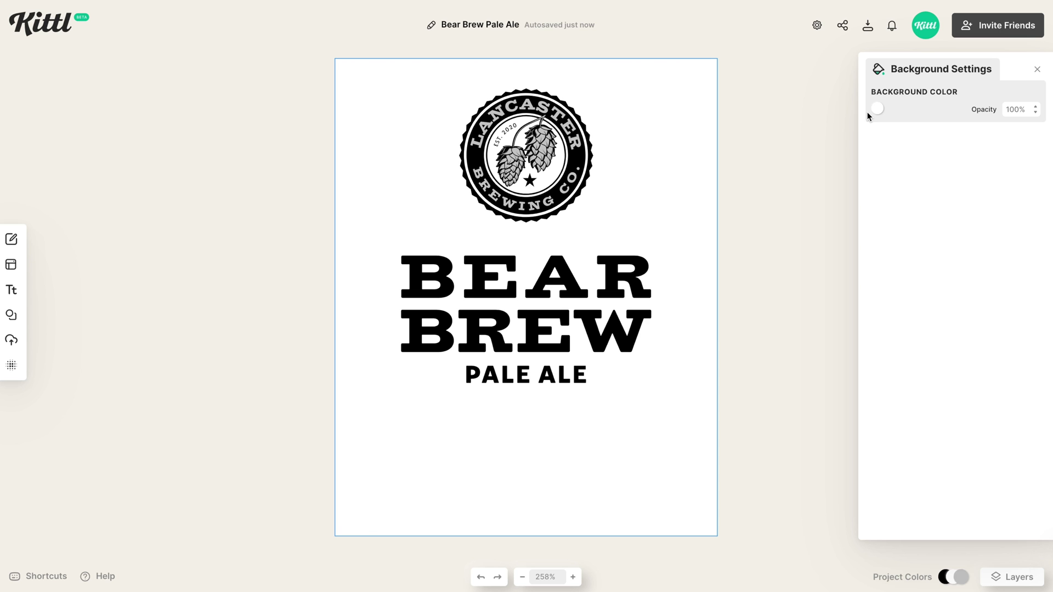
Change the artboard's background color to a very pale mint green
left_click(878, 108)
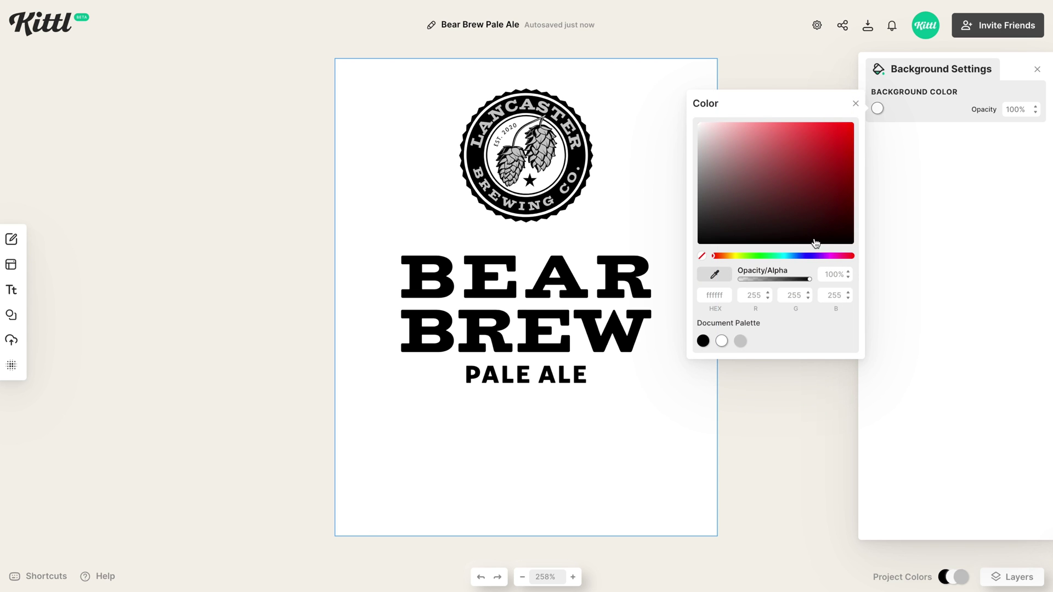
left_click_drag(764, 261, 772, 260)
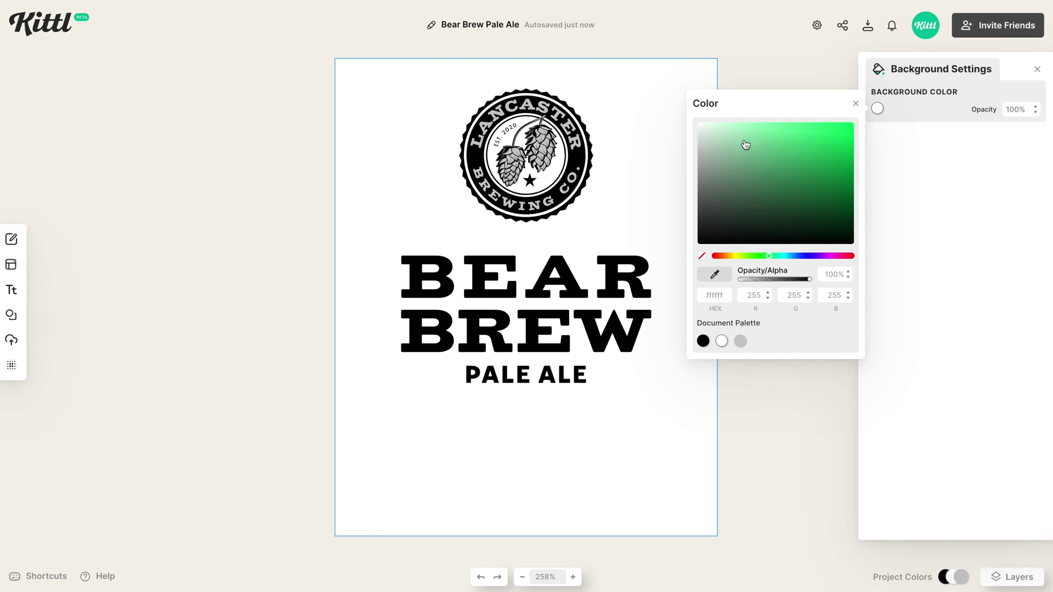
left_click_drag(745, 144, 710, 129)
left_click(648, 135)
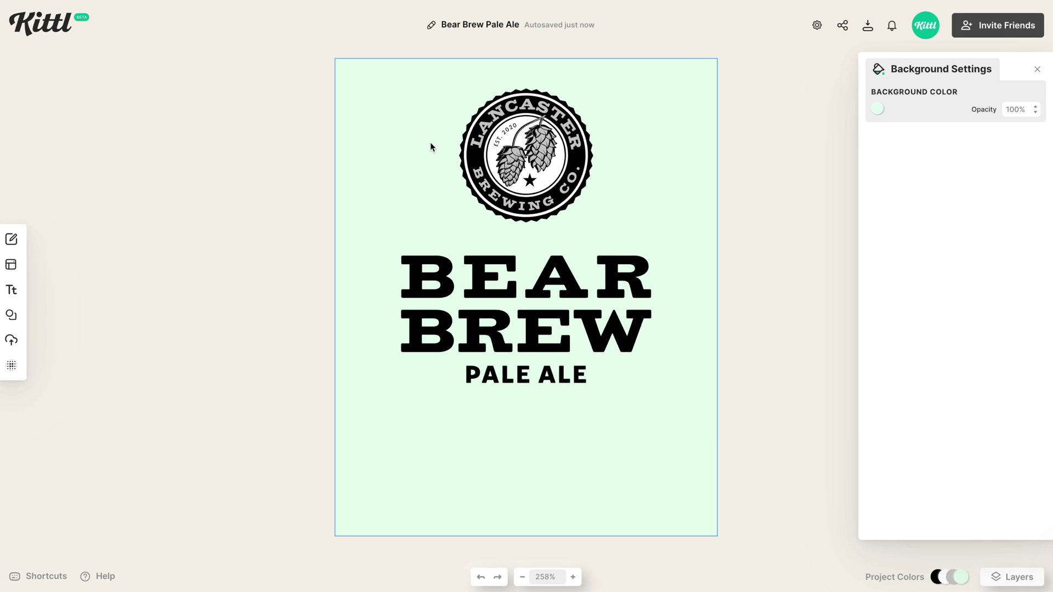
Add the badge shape with an arched top and pointed base, enlarge it, and place it over the BEAR BREW lettering
left_click(11, 315)
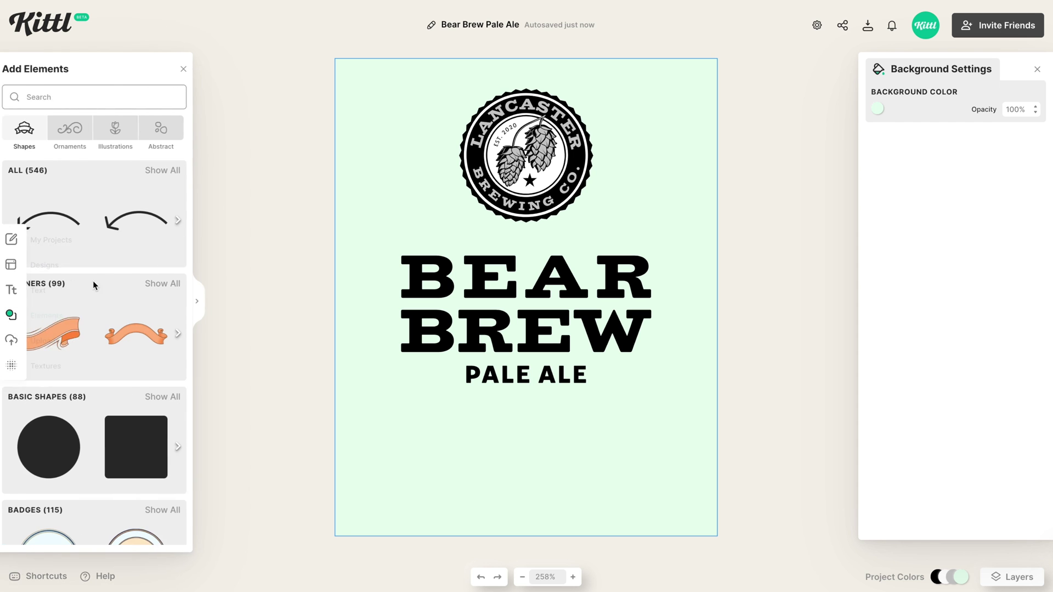
scroll(190, 313, "down", 1)
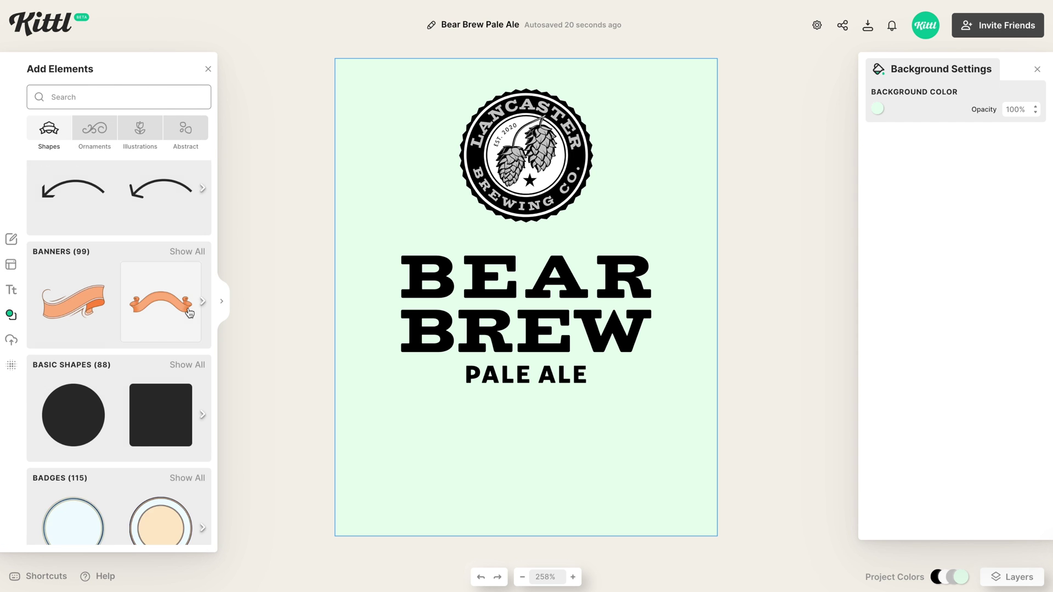
scroll(189, 313, "down", 3)
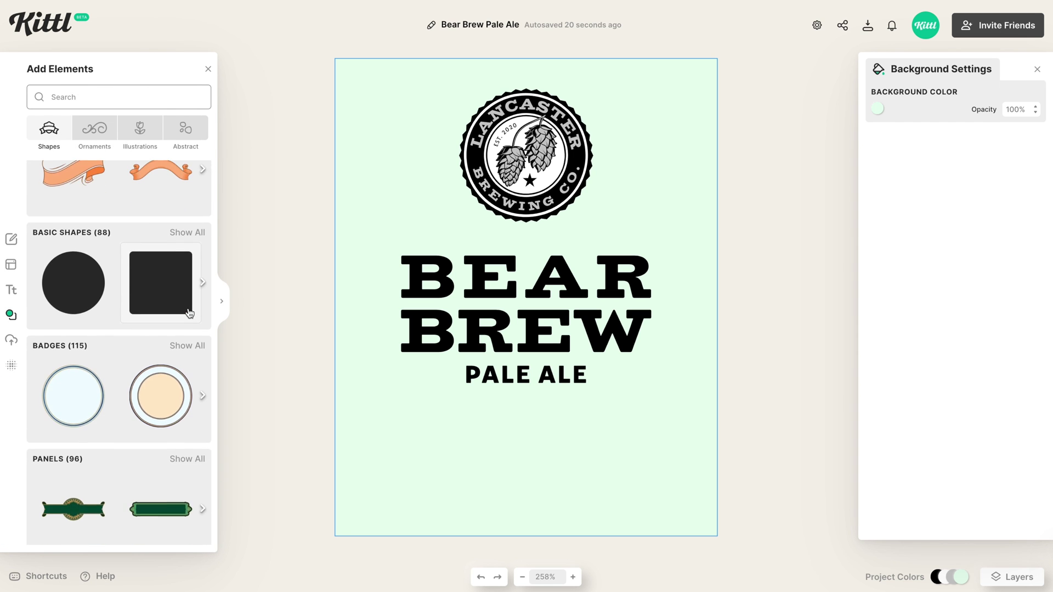
scroll(189, 313, "down", 1)
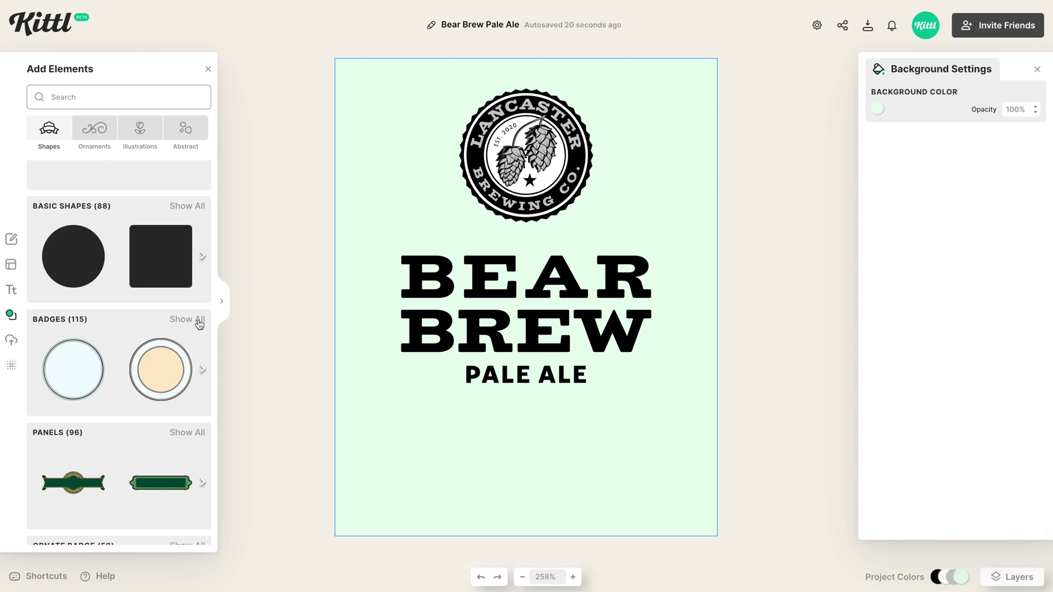
left_click(199, 324)
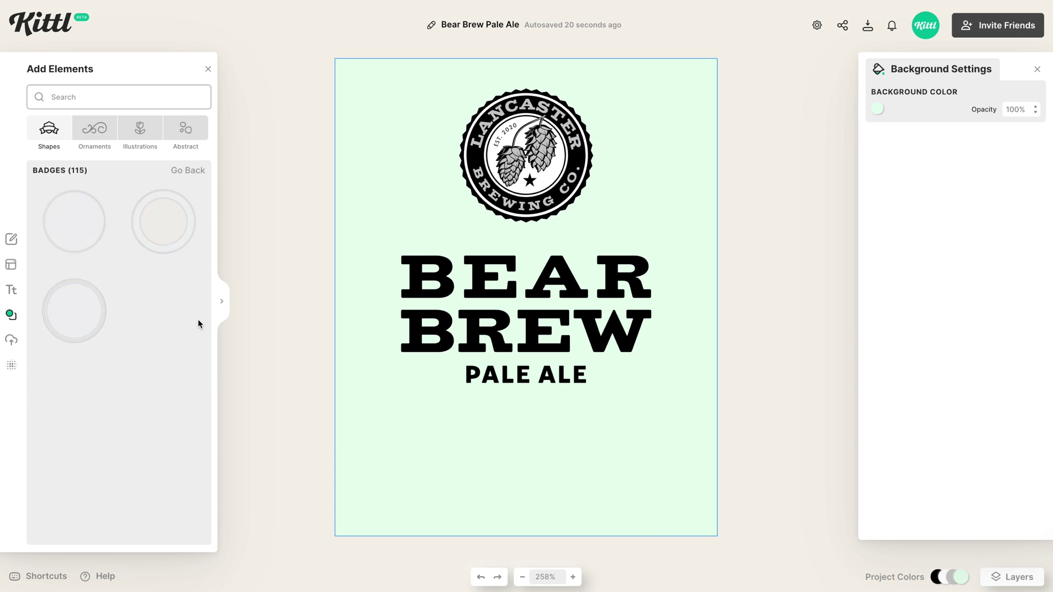
scroll(171, 318, "down", 3)
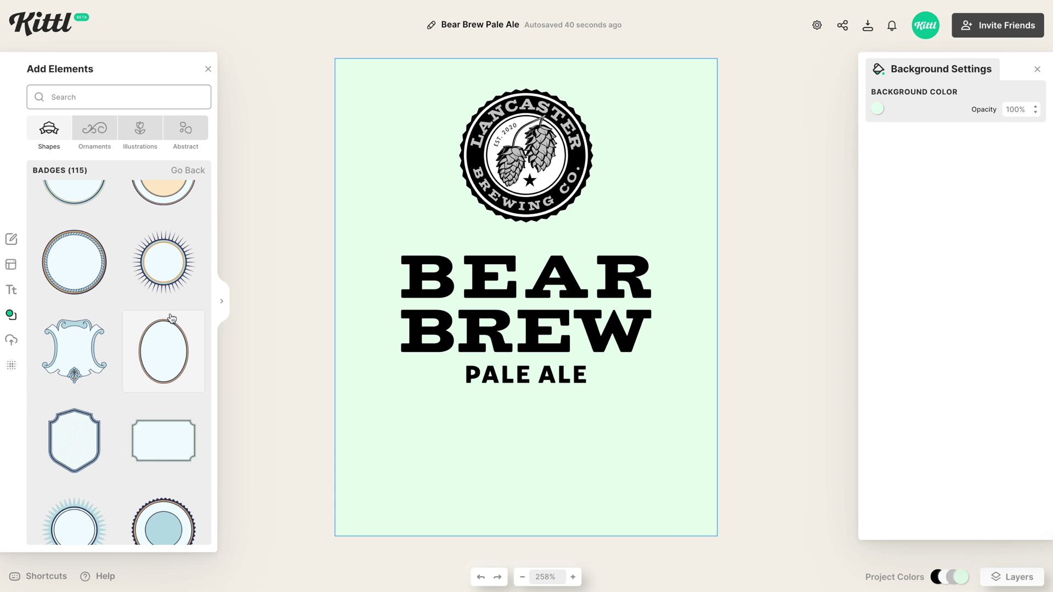
scroll(171, 318, "down", 3)
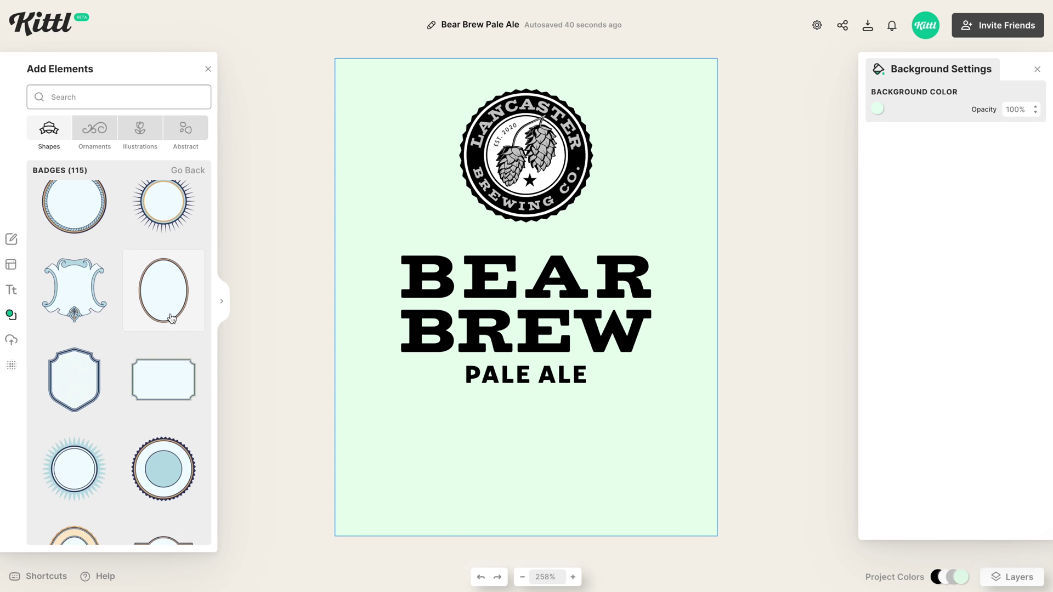
scroll(172, 318, "down", 5)
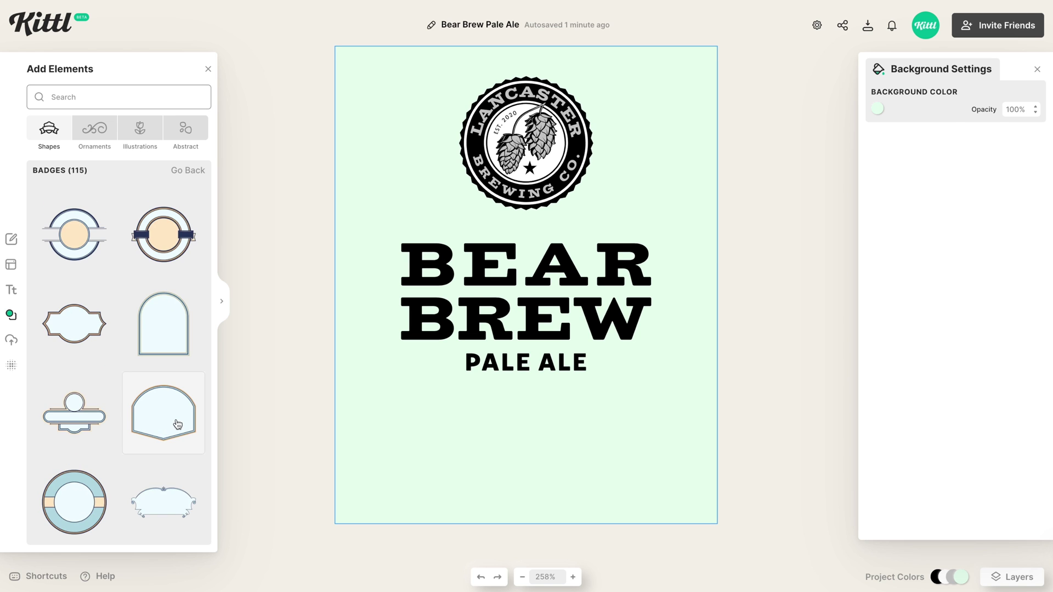
left_click(159, 417)
left_click_drag(591, 352, 713, 454)
left_click_drag(663, 395, 594, 327)
Send the badge behind the logo and lettering and enlarge it to frame the three text lines
right_click(583, 328)
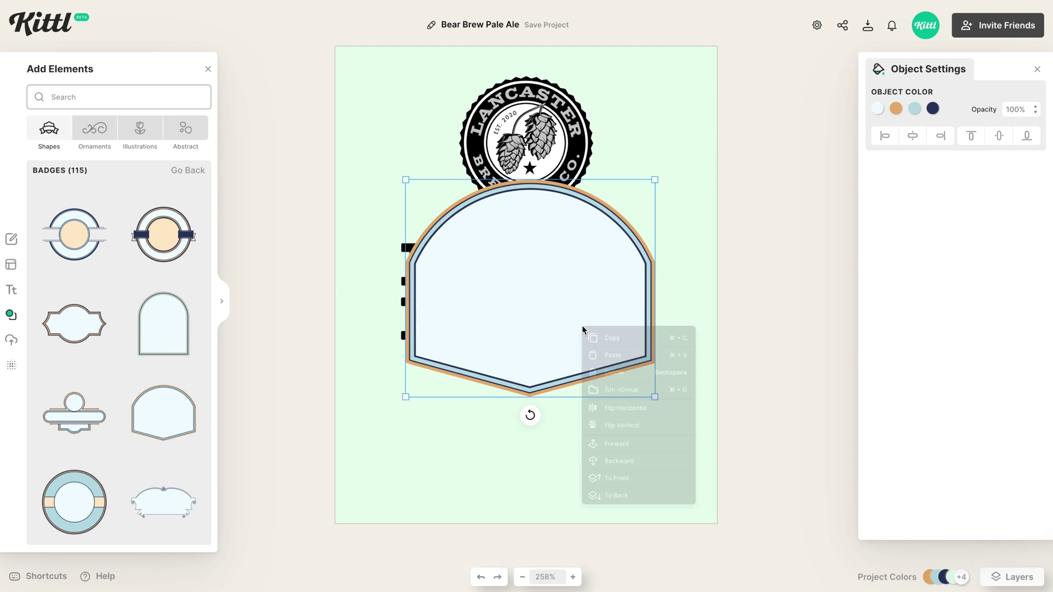
left_click(622, 496)
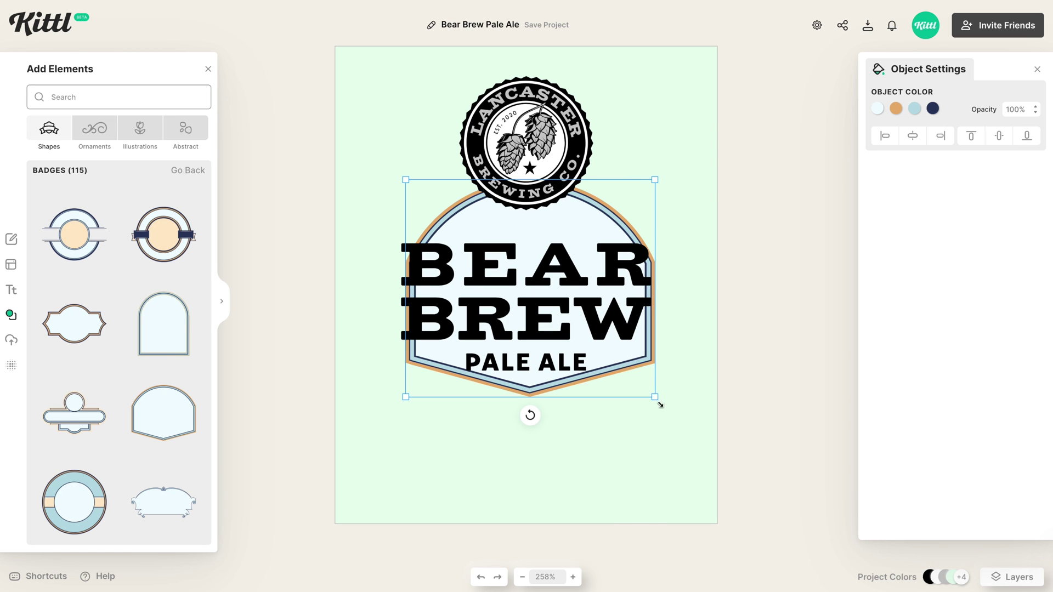
left_click_drag(660, 405, 611, 375)
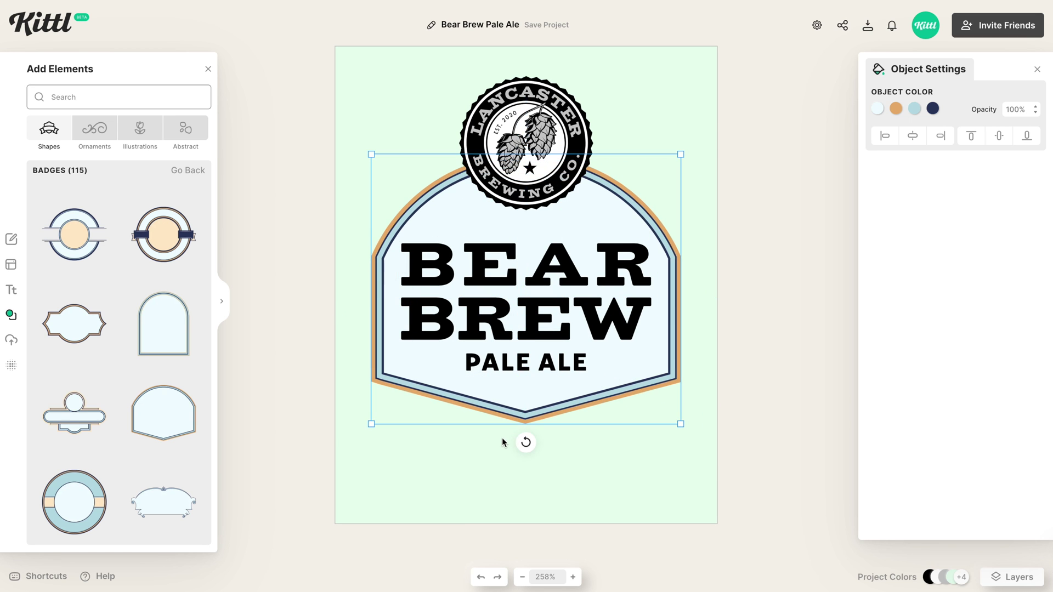
Center the badge horizontally, rotate it 180 degrees so its curved side faces down, and shift it slightly down
left_click(912, 135)
left_click_drag(526, 444, 543, 161)
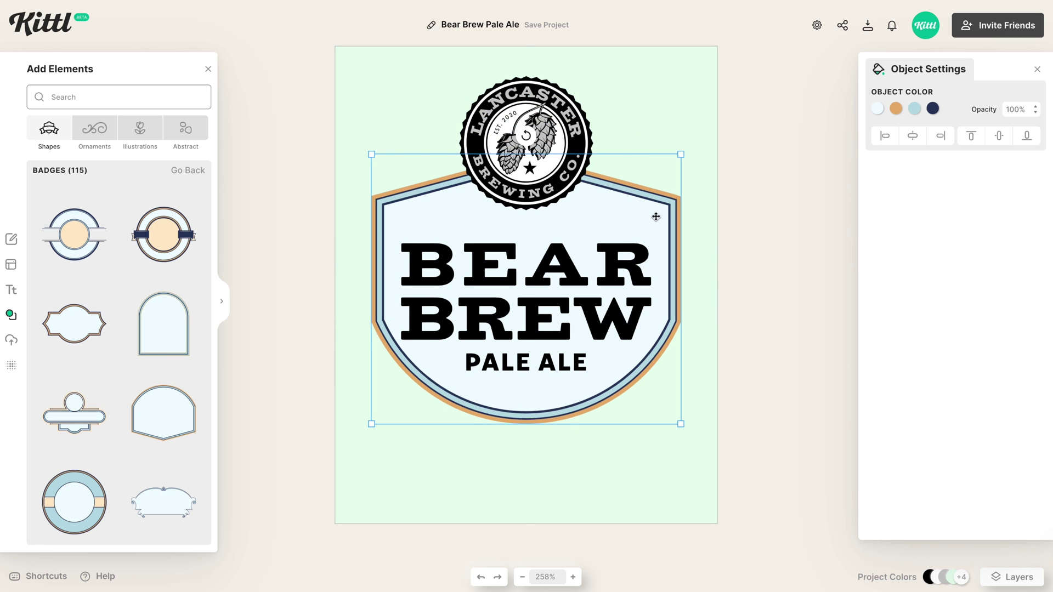
left_click_drag(656, 216, 654, 224)
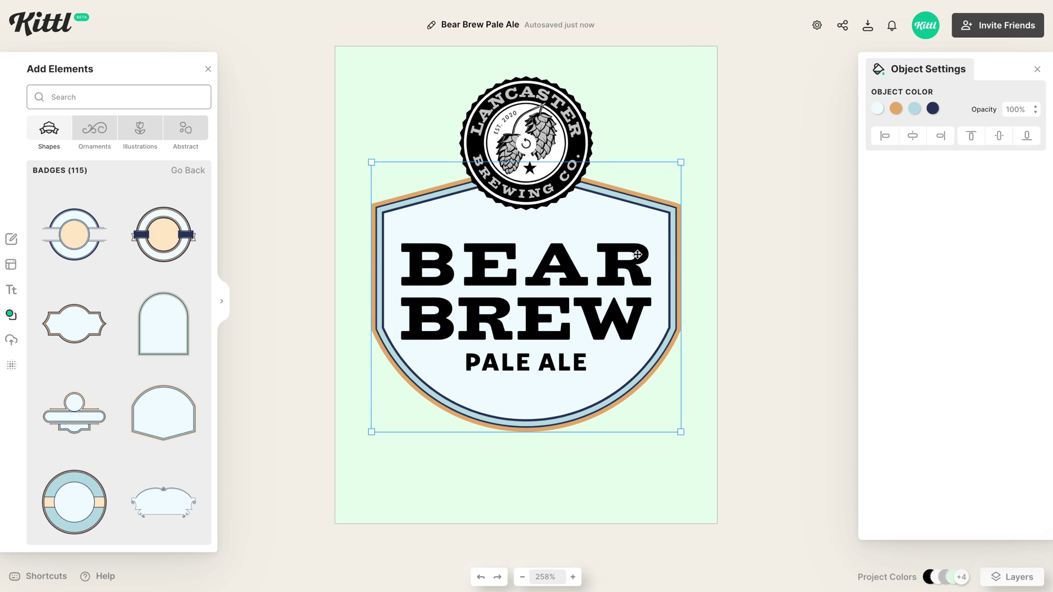
Change the badge's pale blue fill to a pale cream color
left_click(877, 108)
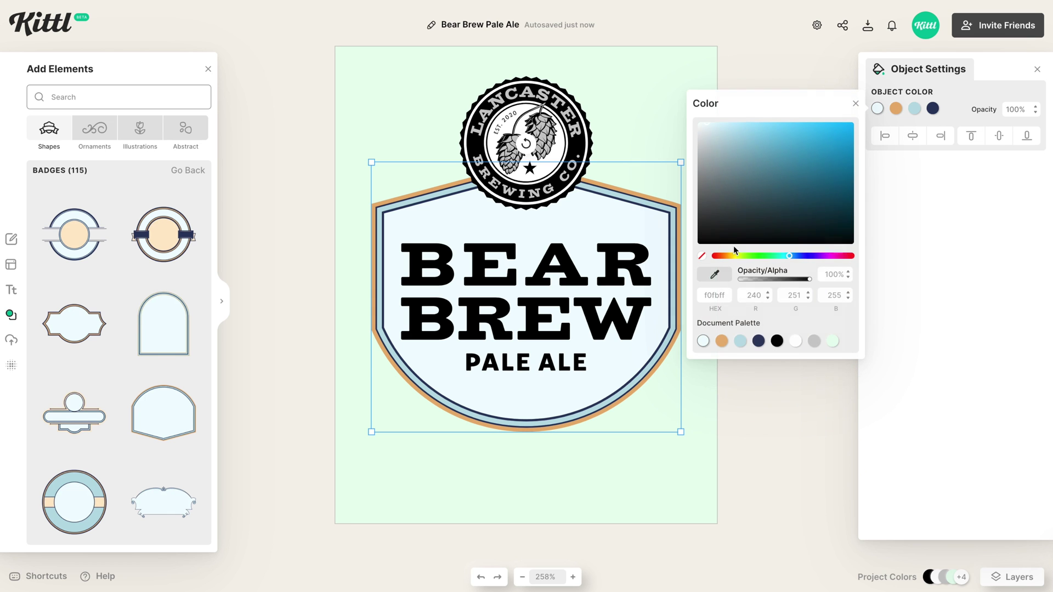
left_click_drag(744, 256, 738, 257)
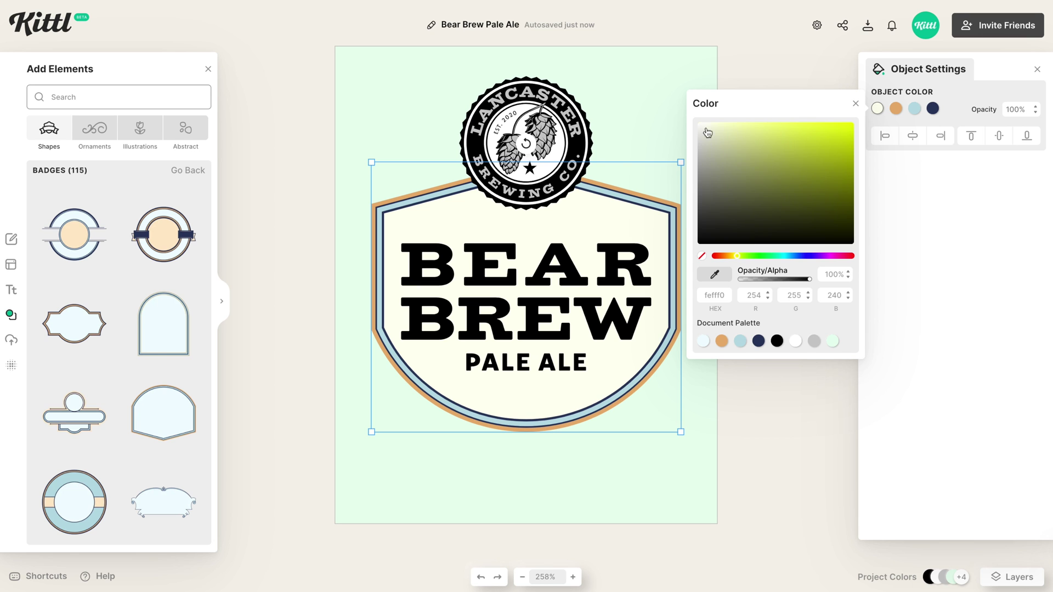
left_click_drag(711, 130, 707, 129)
Recolor the badge's orange outer border to the background's mint green and its light blue band to navy
left_click(896, 109)
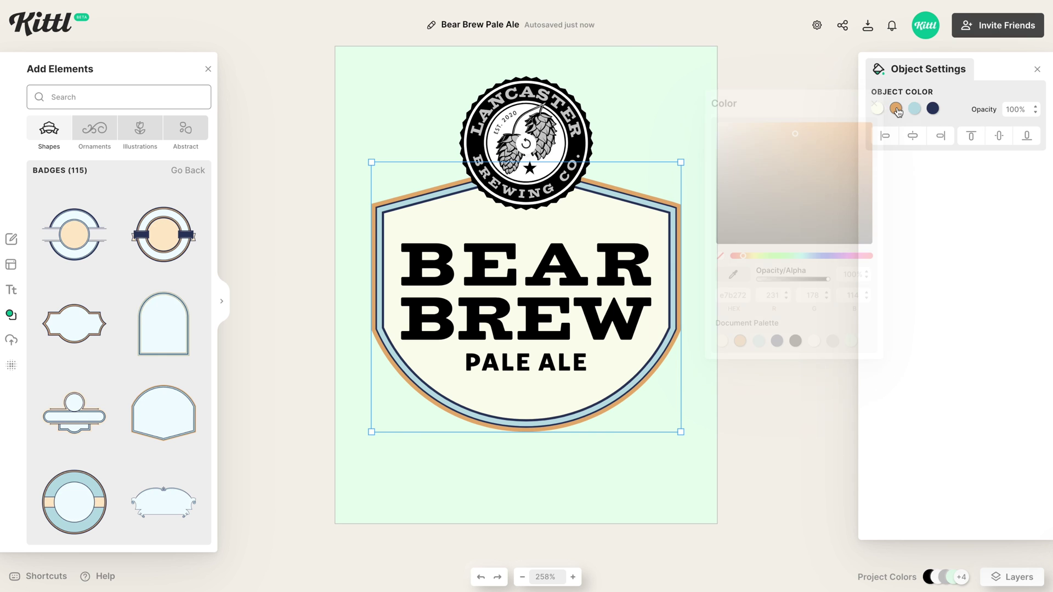
left_click(852, 341)
left_click(915, 108)
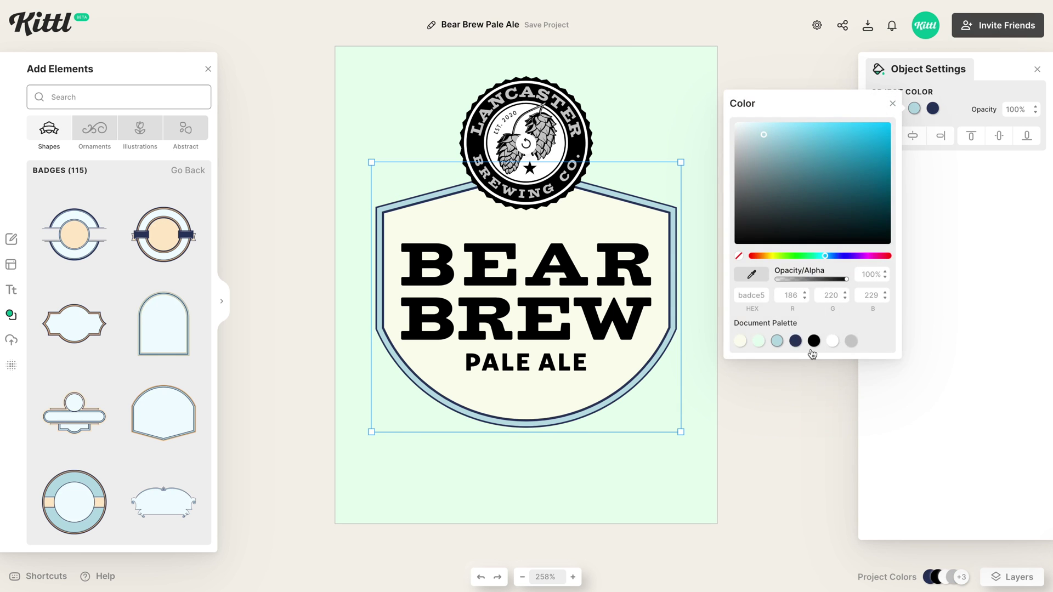
left_click(796, 341)
left_click(726, 463)
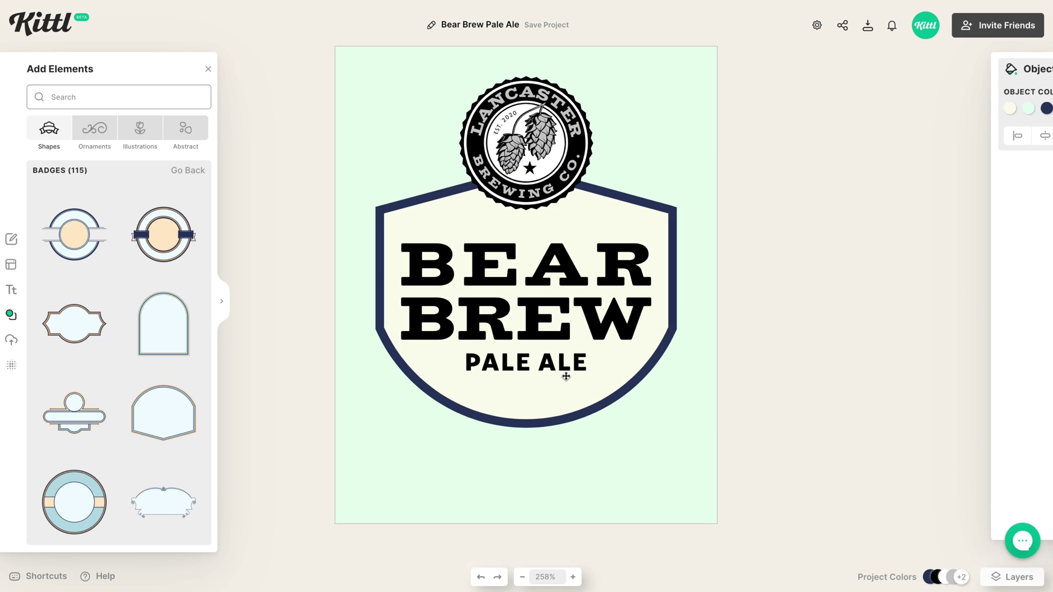
Recolor the BEAR, BREW and PALE ALE text lines navy and move them slightly up inside the badge
left_click(565, 364)
left_click(609, 319, "shift")
left_click(625, 270, "shift")
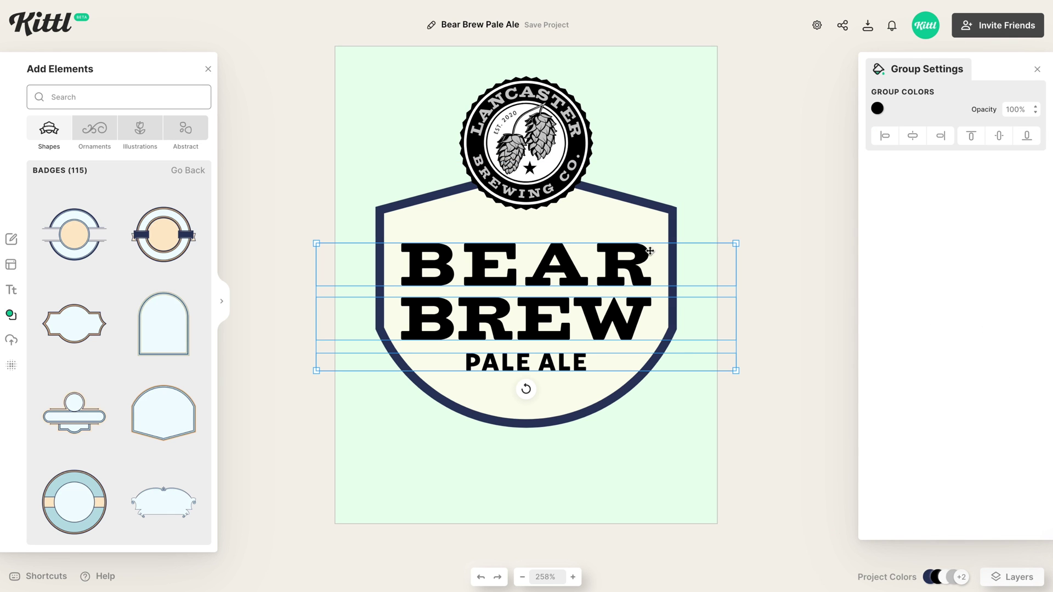
left_click(877, 109)
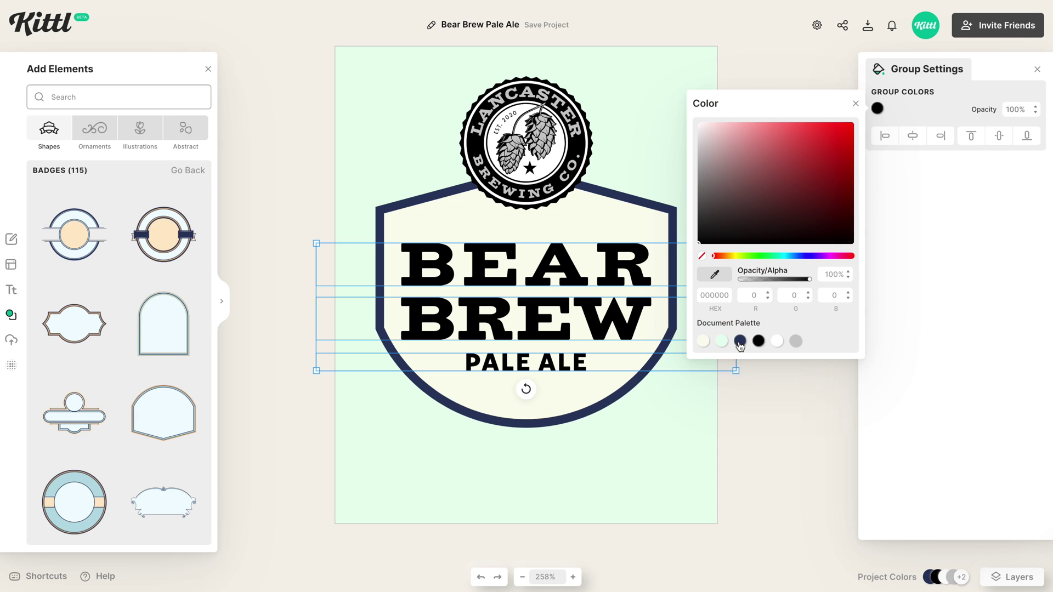
left_click(739, 342)
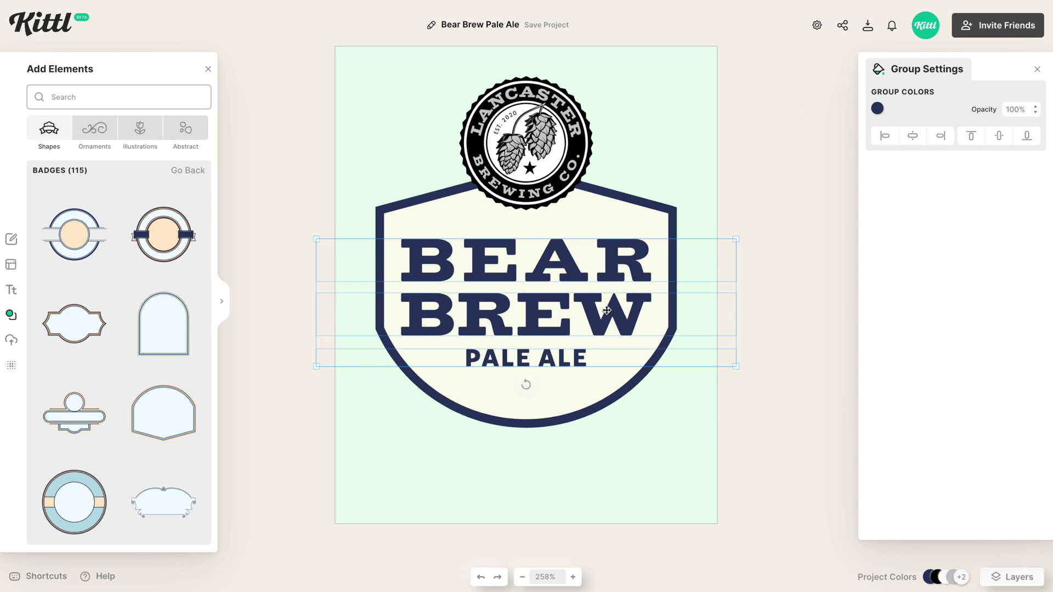
left_click(762, 437)
Recolor the brewery logo's black parts navy and its white parts the background's mint green
left_click(571, 126)
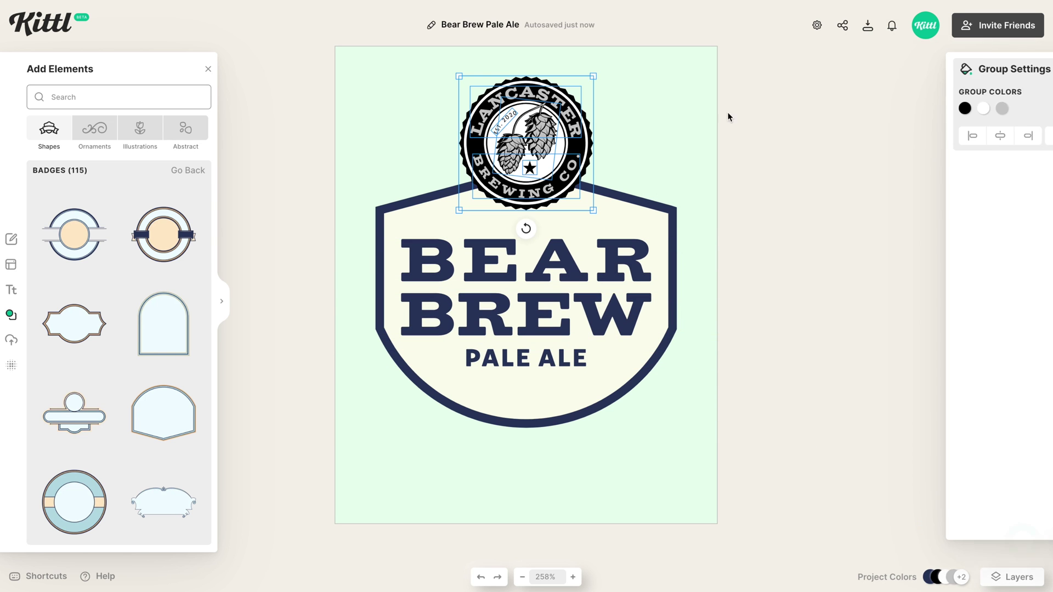
left_click(878, 109)
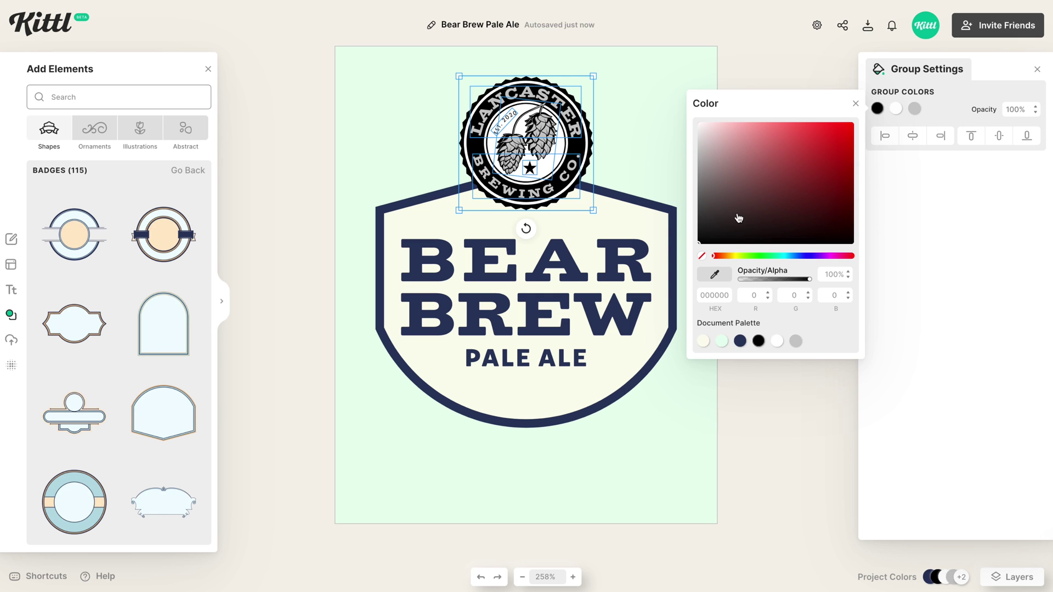
left_click(740, 342)
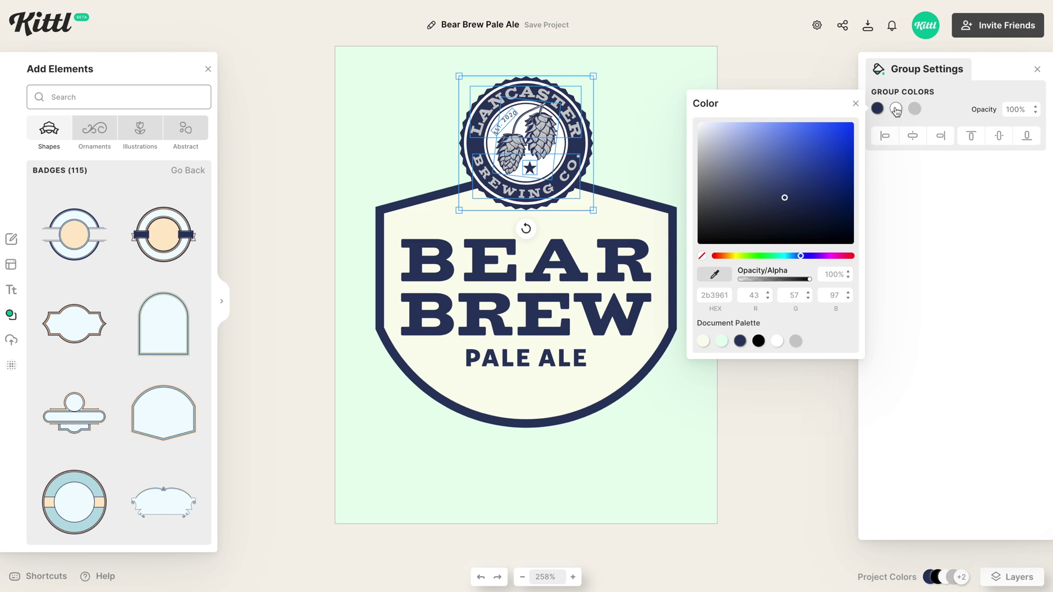
left_click(896, 108)
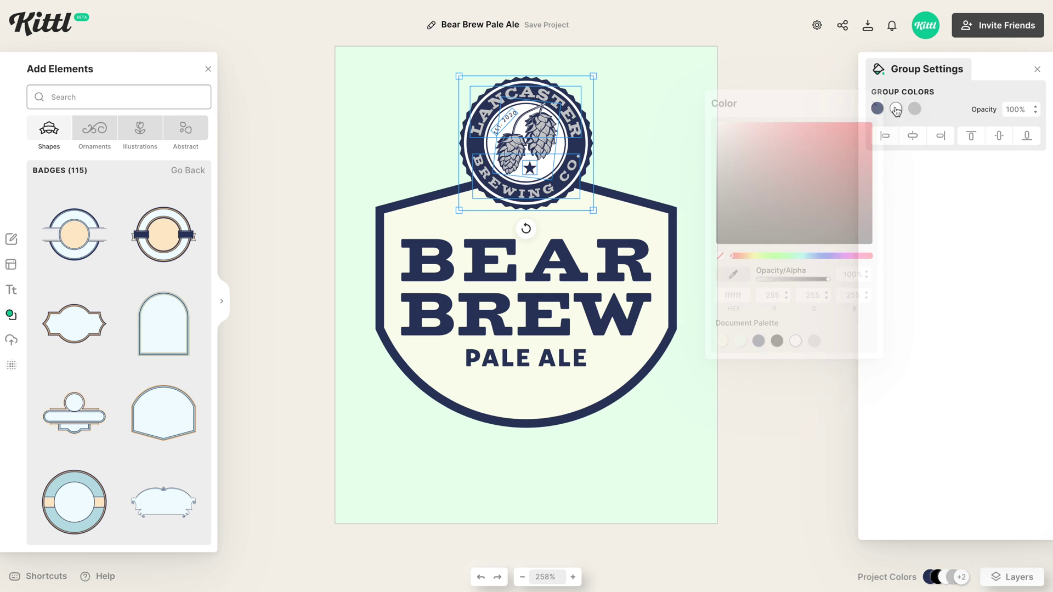
left_click(740, 342)
Change the gray hops and ring lettering in the brewery logo to a bright light green
left_click(914, 109)
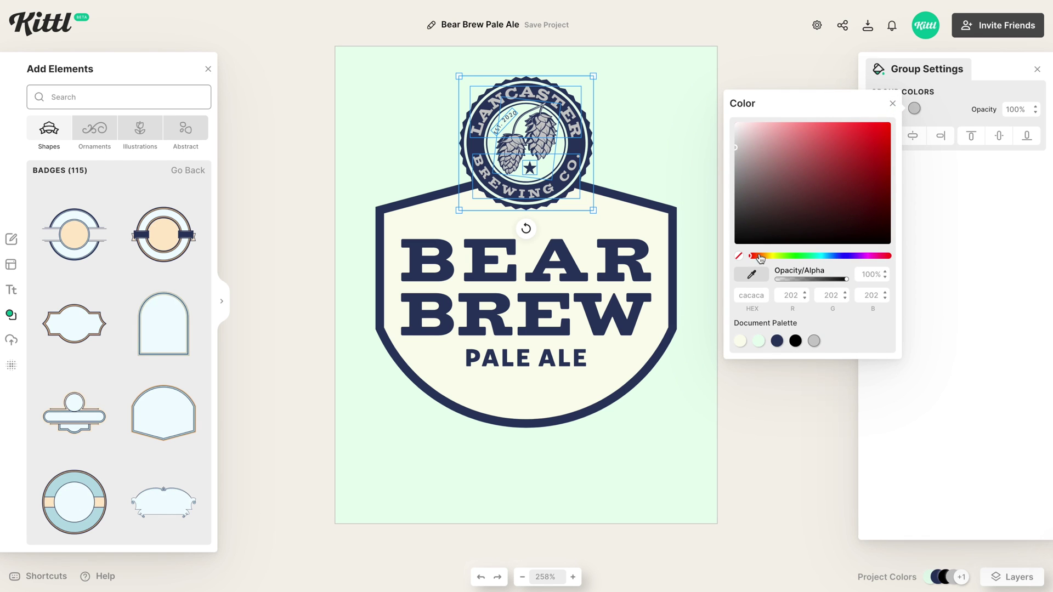
left_click(790, 256)
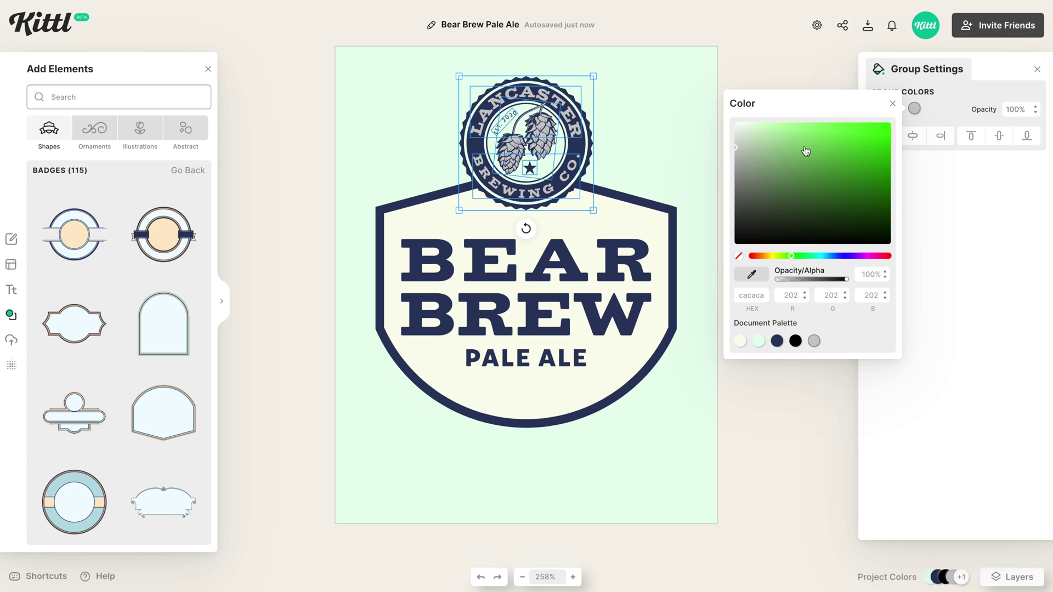
left_click_drag(806, 152, 810, 133)
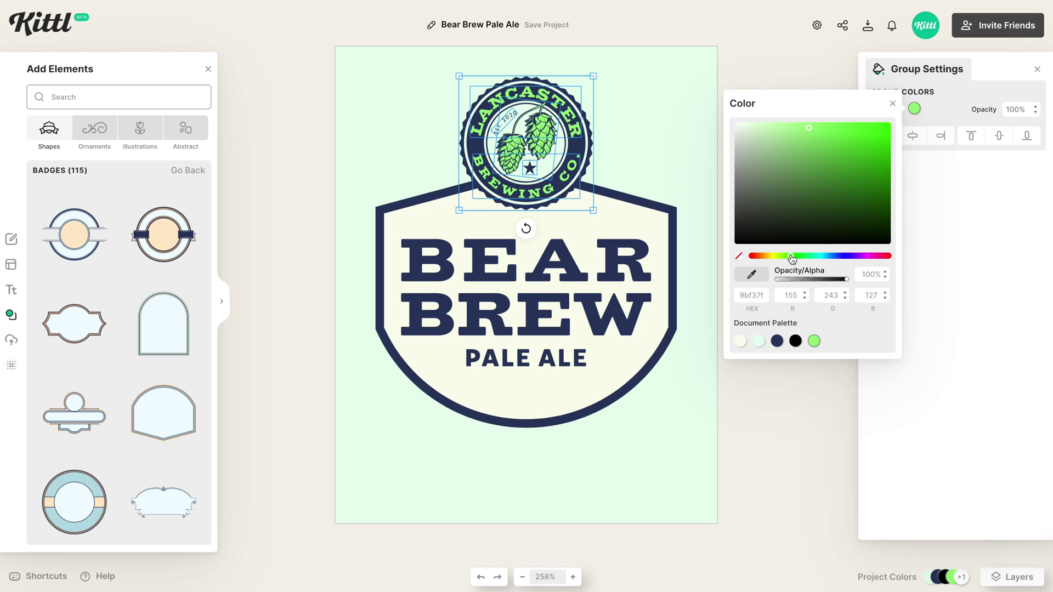
left_click_drag(792, 257, 793, 258)
left_click_drag(794, 259, 793, 256)
left_click(674, 168)
left_click(680, 167)
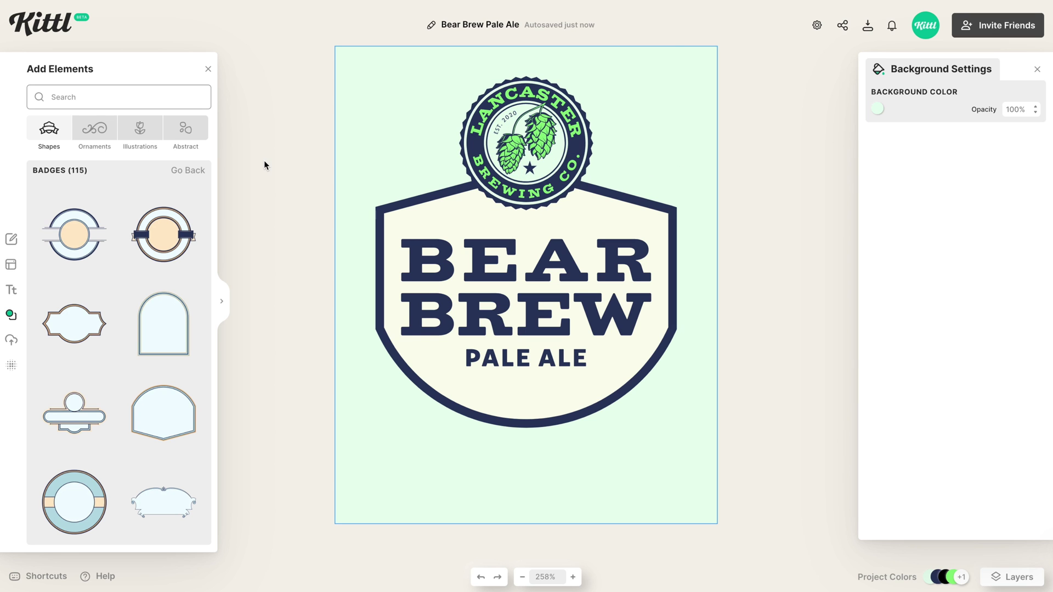
Search the illustration library for "mountain"
scroll(262, 163, "down", 1)
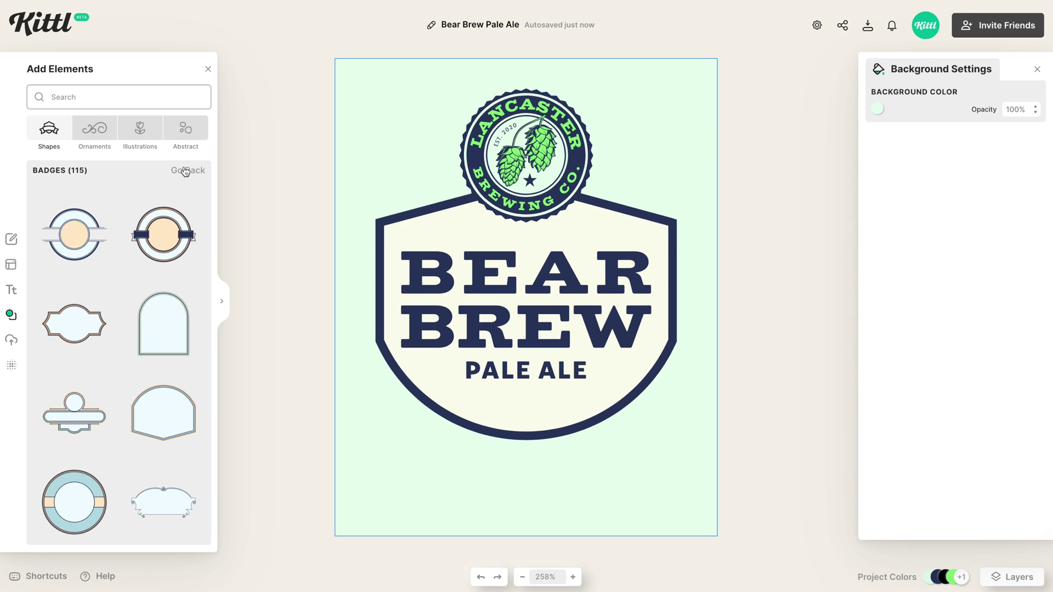
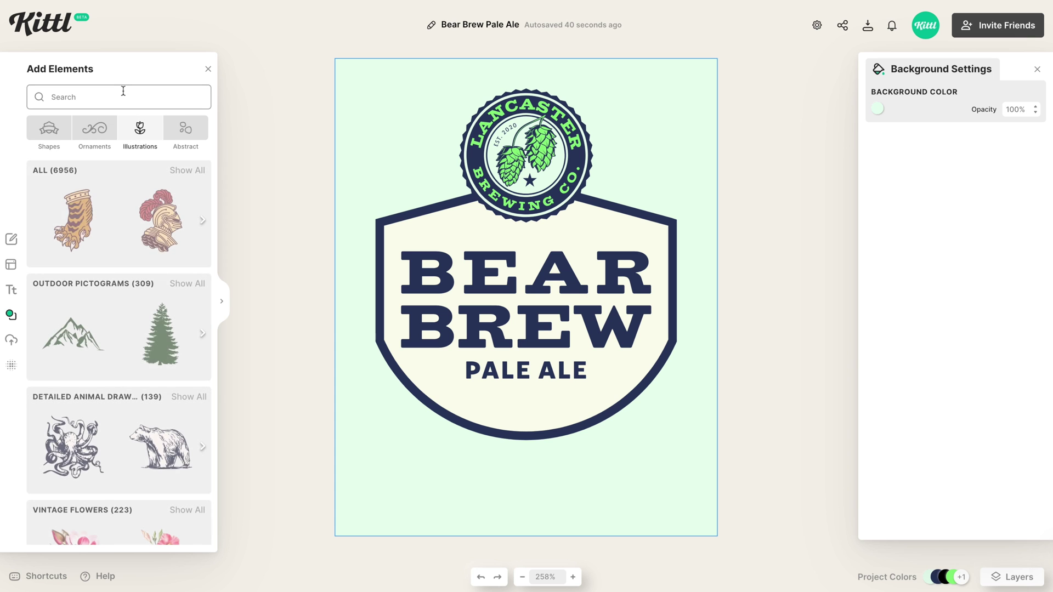
left_click(123, 96)
type("mountain")
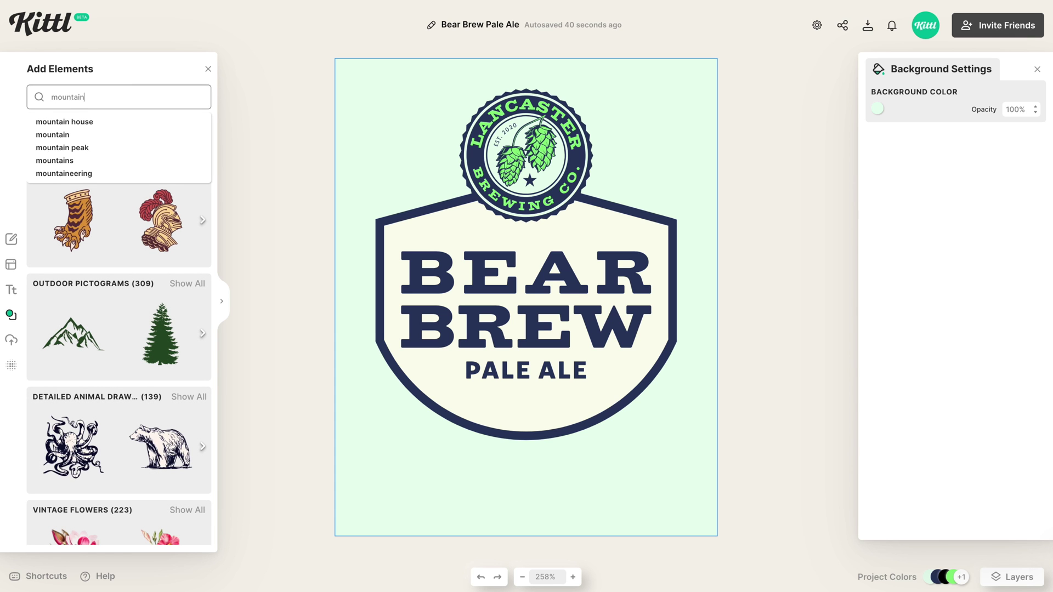
key("Return")
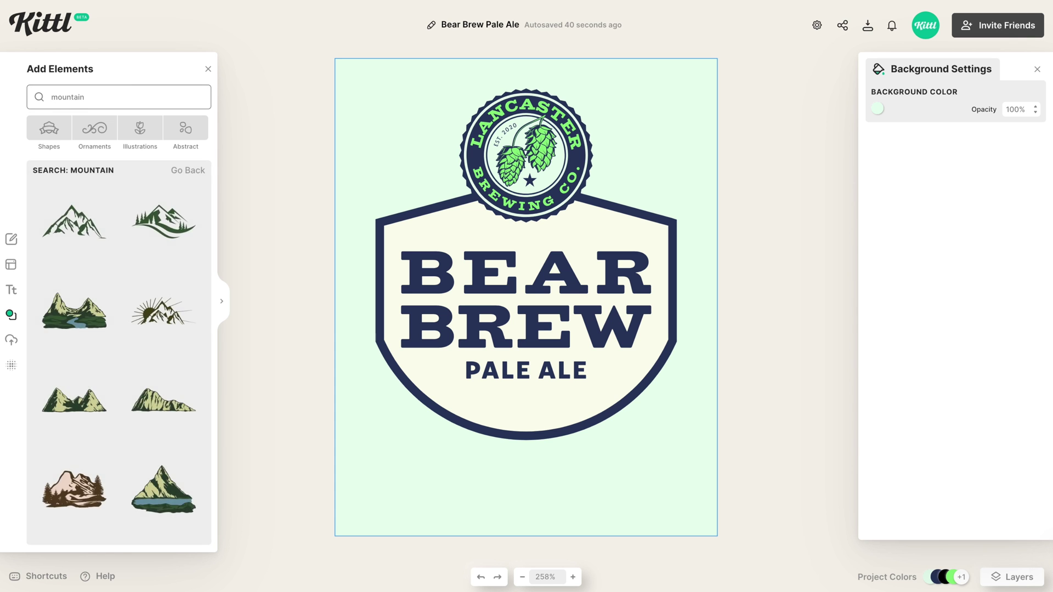
Add the jagged brown and cream mountain range and enlarge it so it extends past the label's left edge
scroll(136, 305, "down", 5)
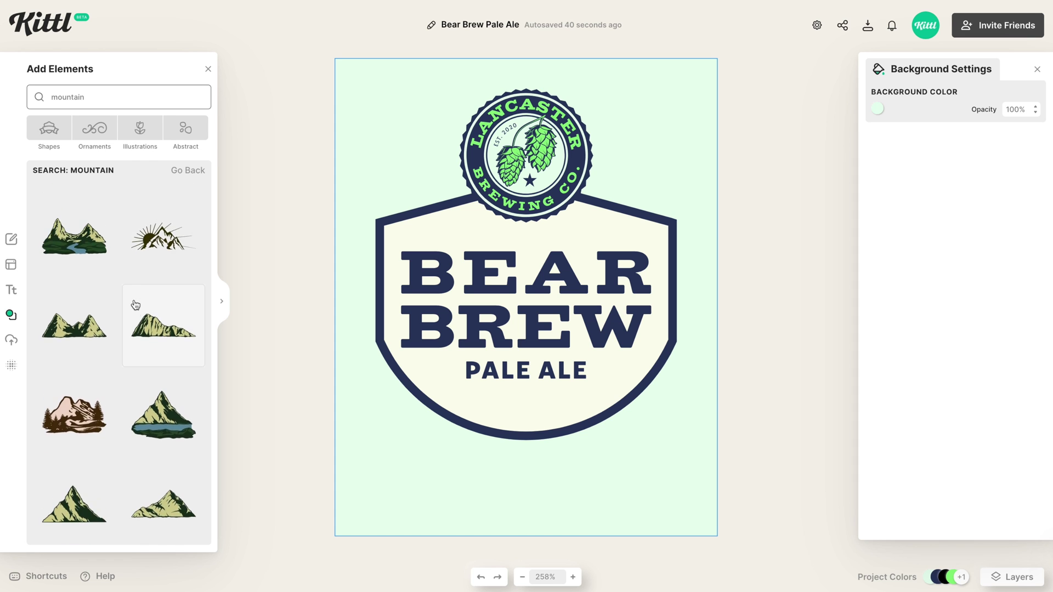
scroll(136, 305, "down", 6)
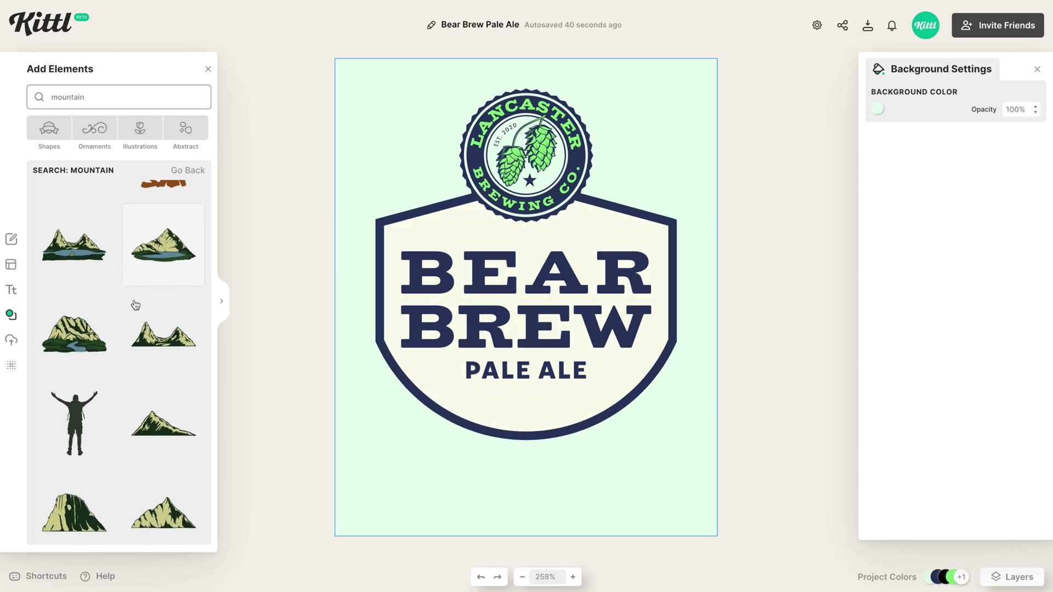
scroll(134, 299, "down", 6)
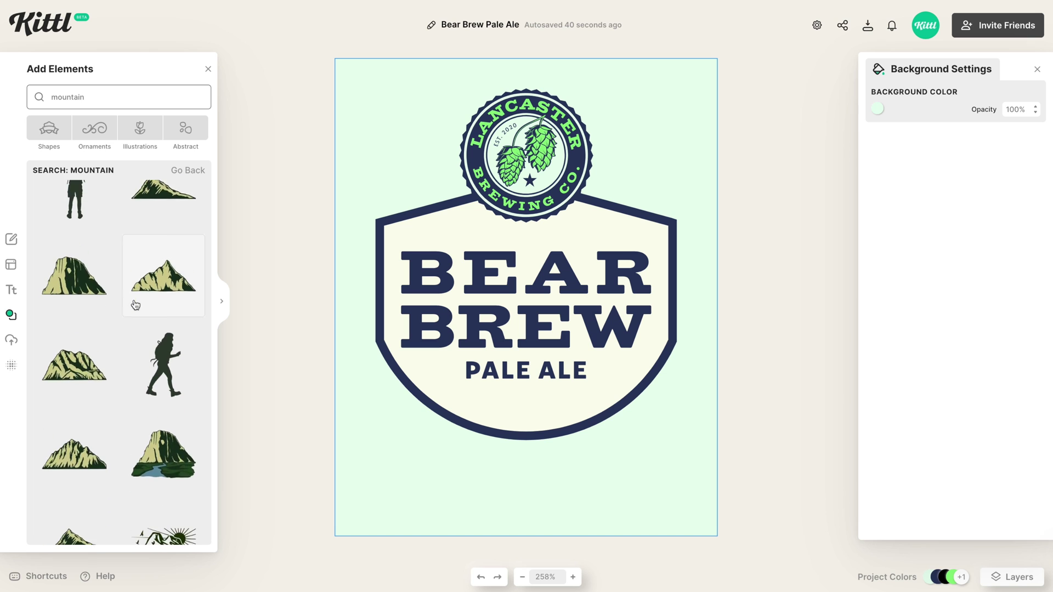
scroll(135, 305, "down", 5)
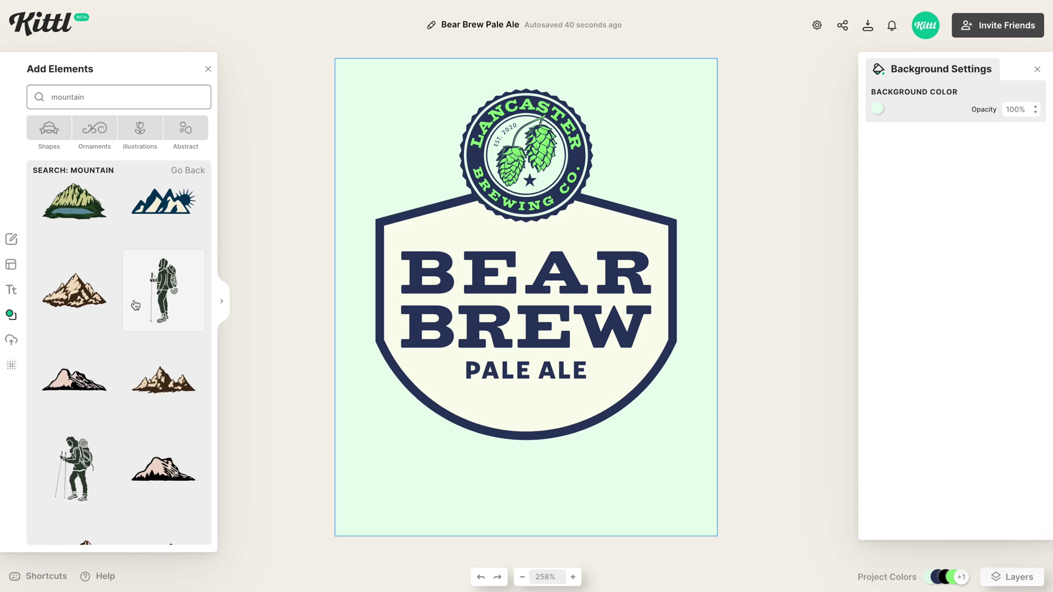
left_click(175, 403)
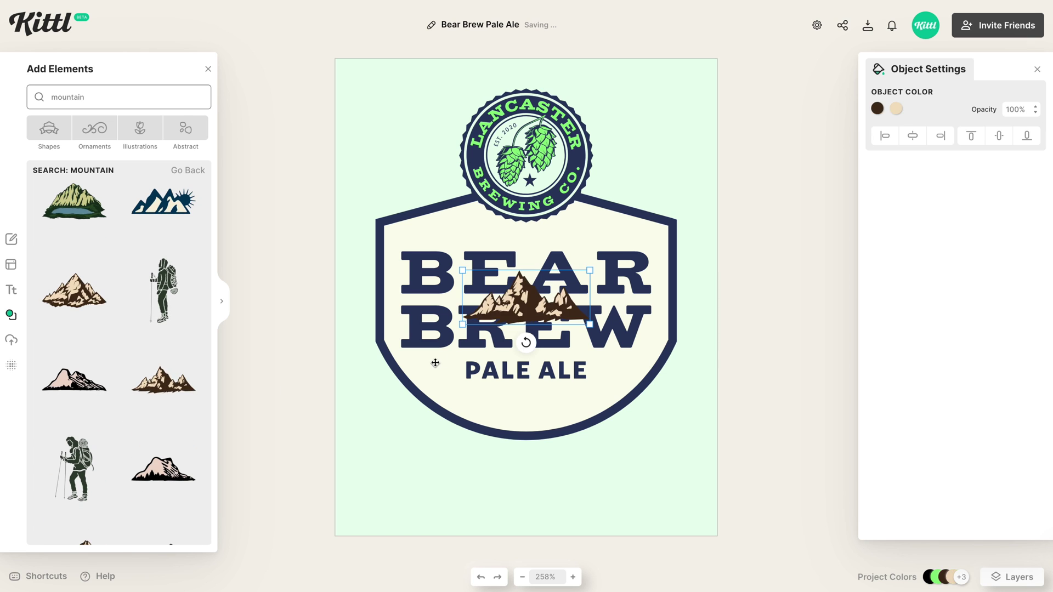
left_click_drag(462, 325, 219, 463)
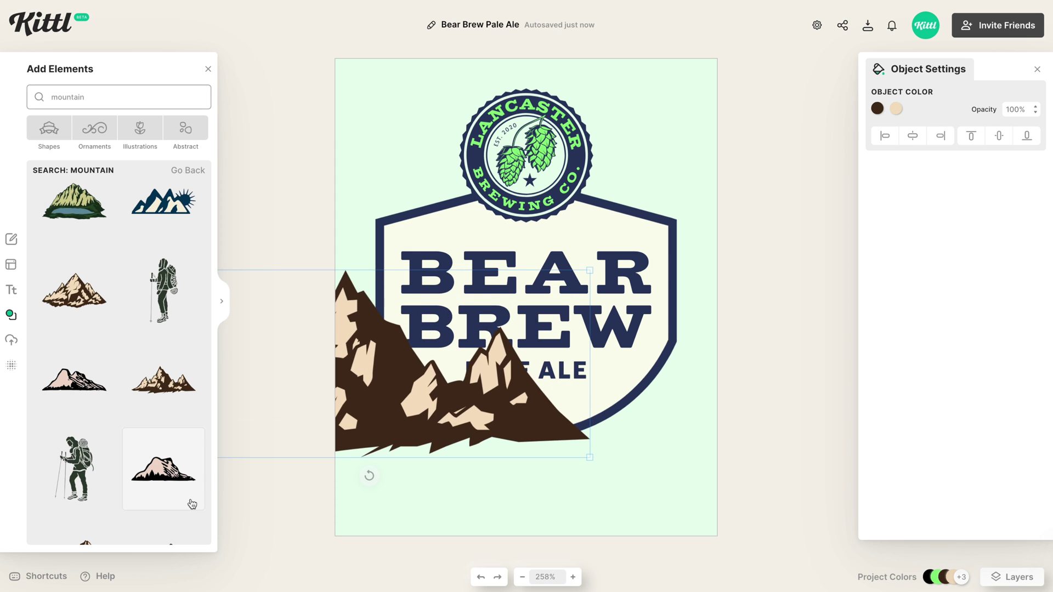
Move the brown mountain range right and down across the badge's lower half, and remove the stray pink mountain
left_click_drag(423, 412, 524, 451)
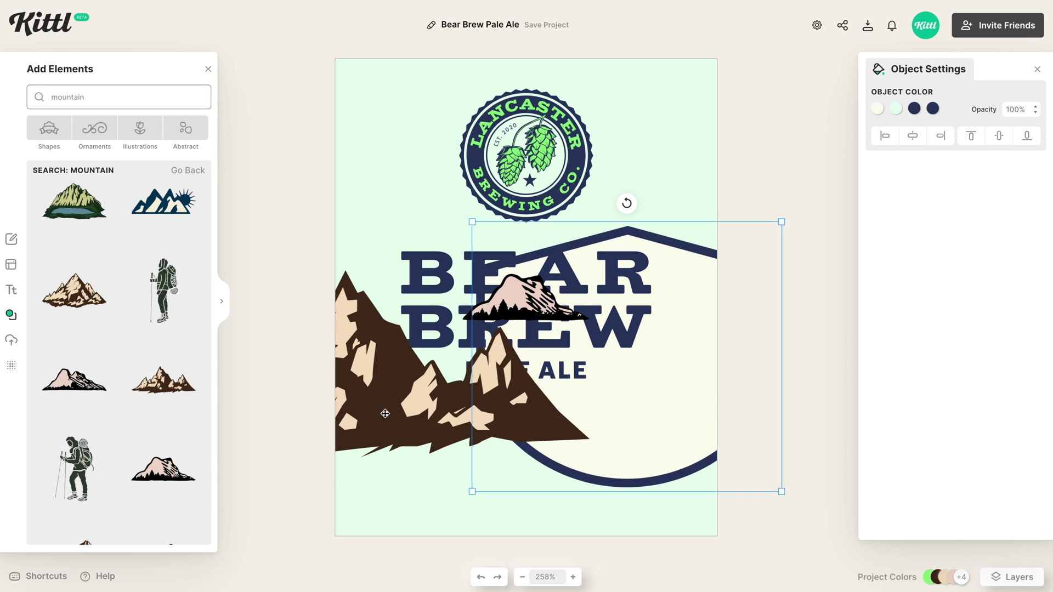
key("ctrl+z")
left_click(354, 408)
left_click_drag(353, 409, 445, 433)
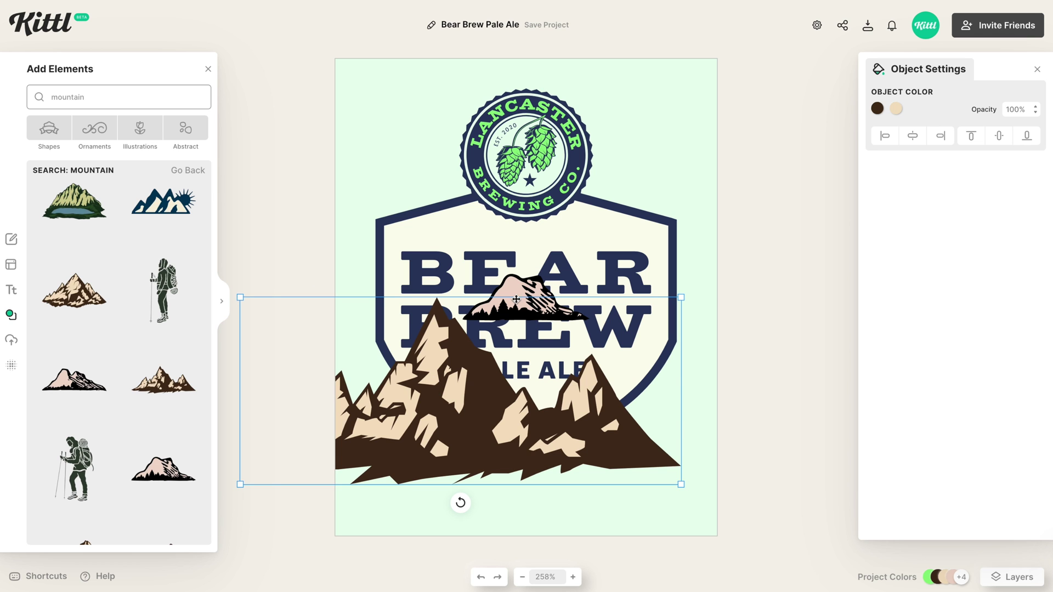
key("ctrl+z")
key("ctrl+z")
key("ctrl+z")
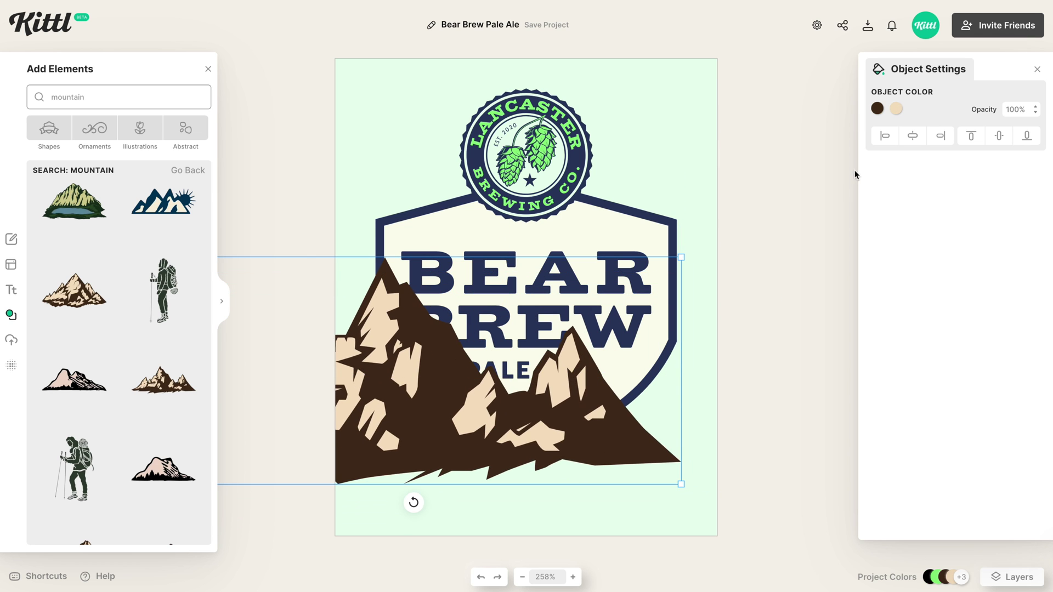
Recolor the mountain range's dark brown parts bright green and its cream highlights the background's mint green
left_click(877, 109)
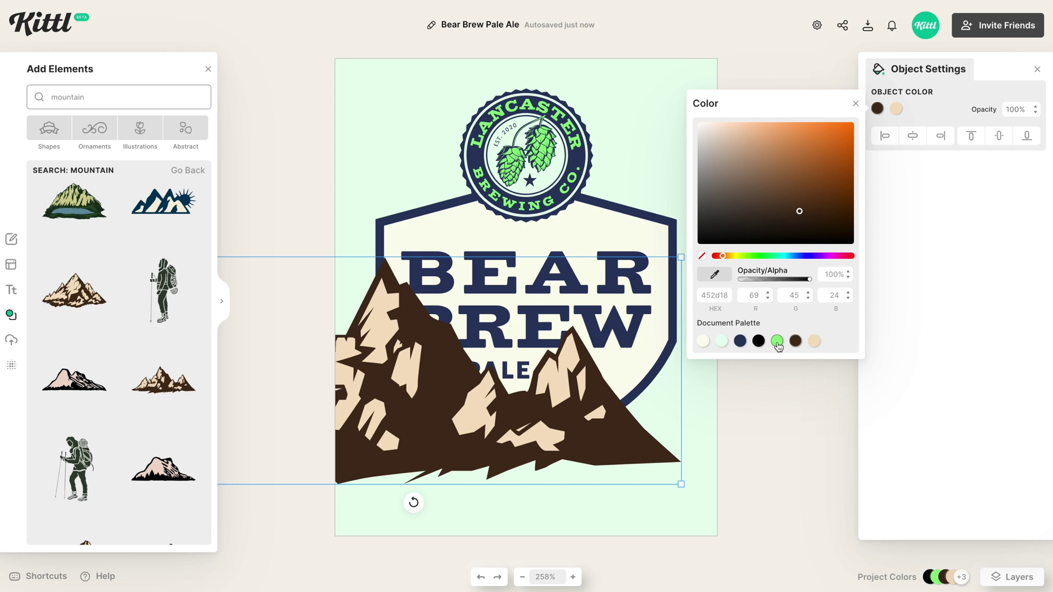
left_click(777, 341)
left_click(896, 109)
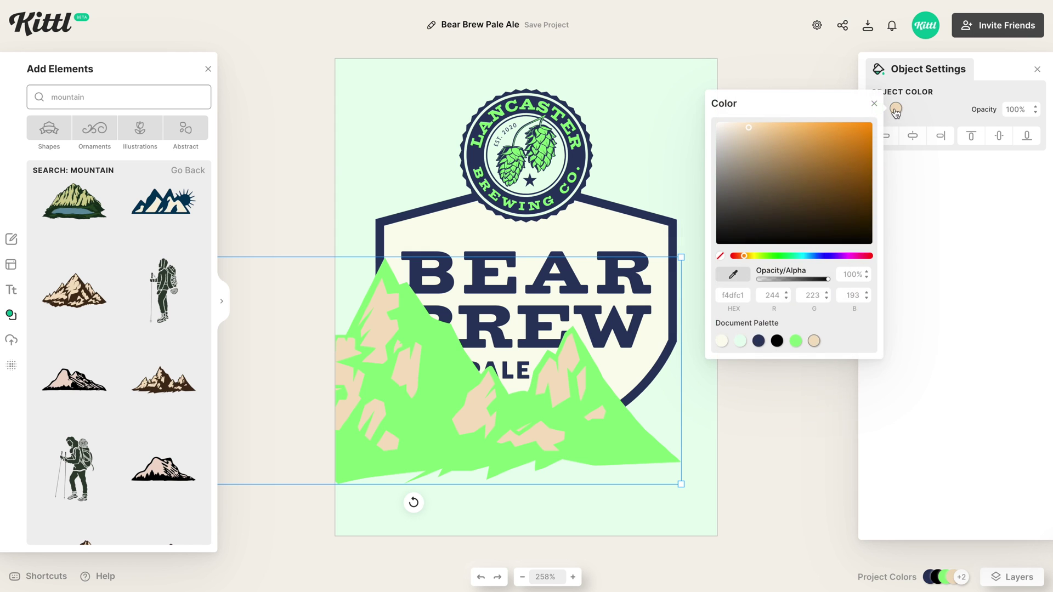
left_click(740, 341)
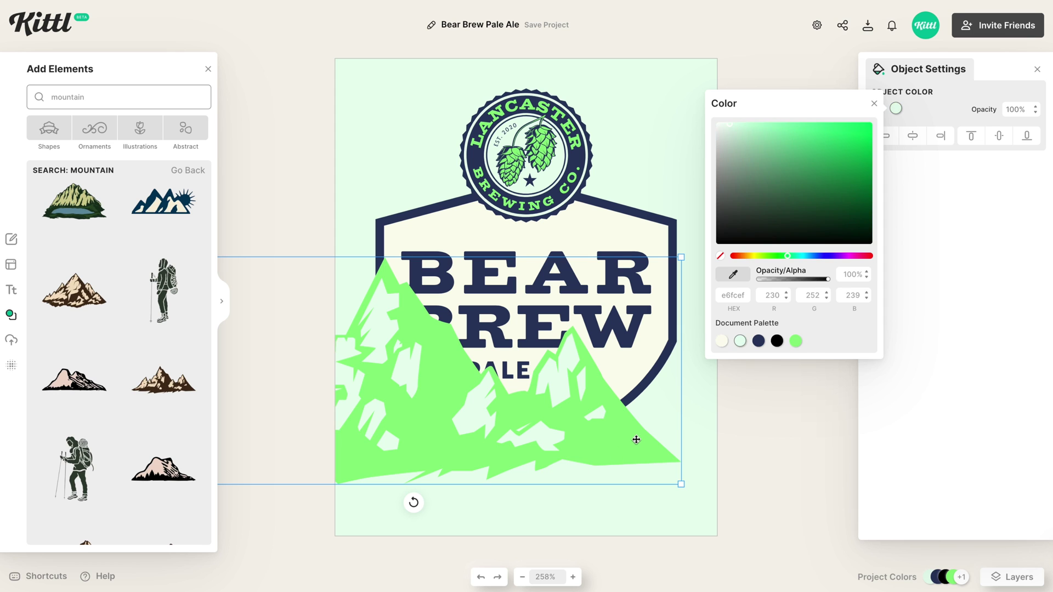
Send the green mountain range behind the badge and enlarge it to almost reach the label's lower right corner
left_click_drag(622, 439, 607, 447)
left_click_drag(665, 499, 695, 513)
left_click(585, 442)
right_click(587, 443)
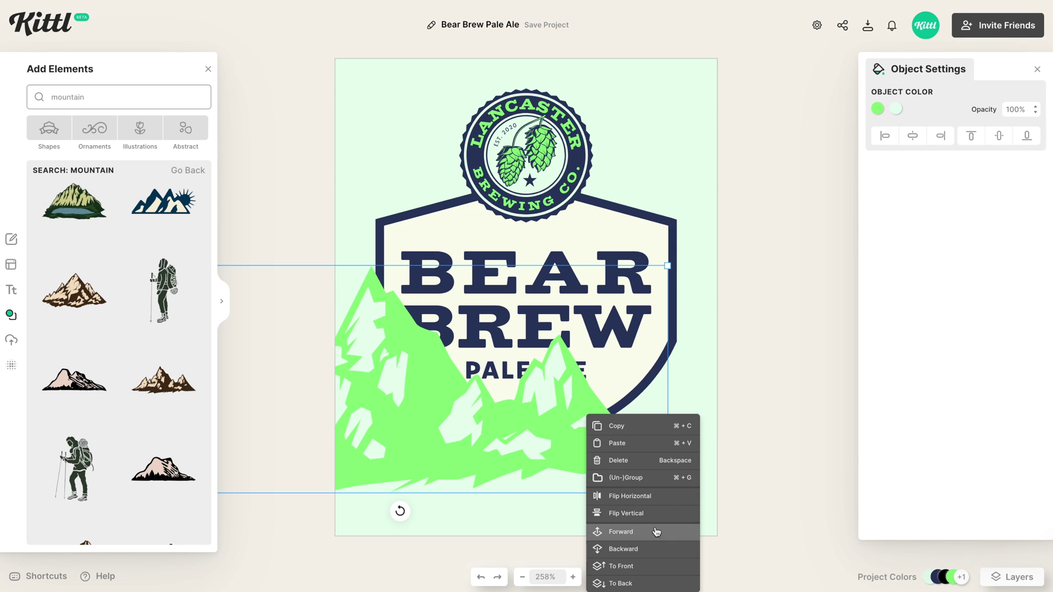
left_click(634, 585)
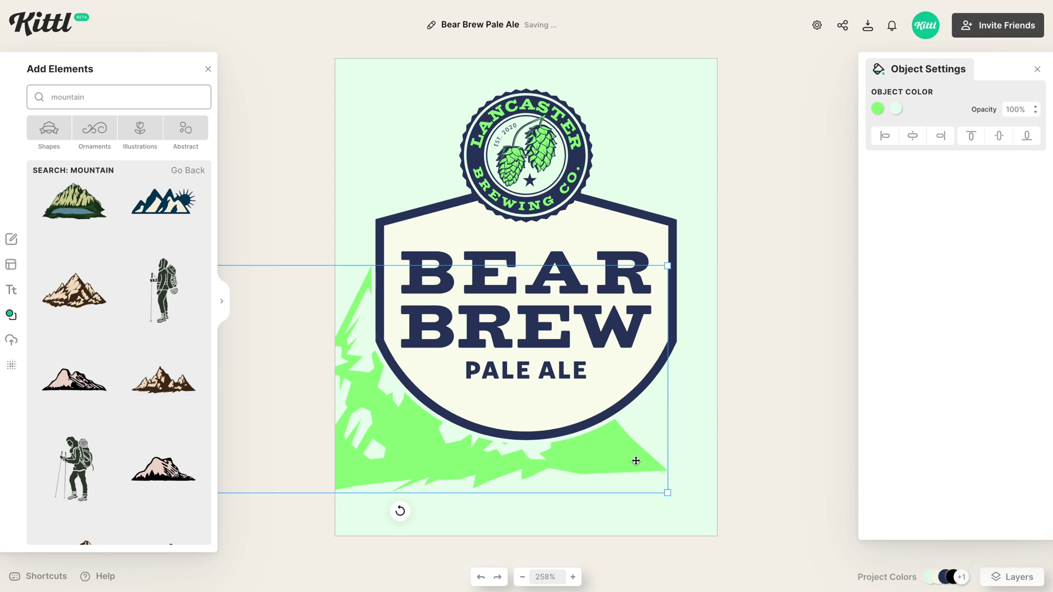
left_click_drag(668, 494, 706, 516)
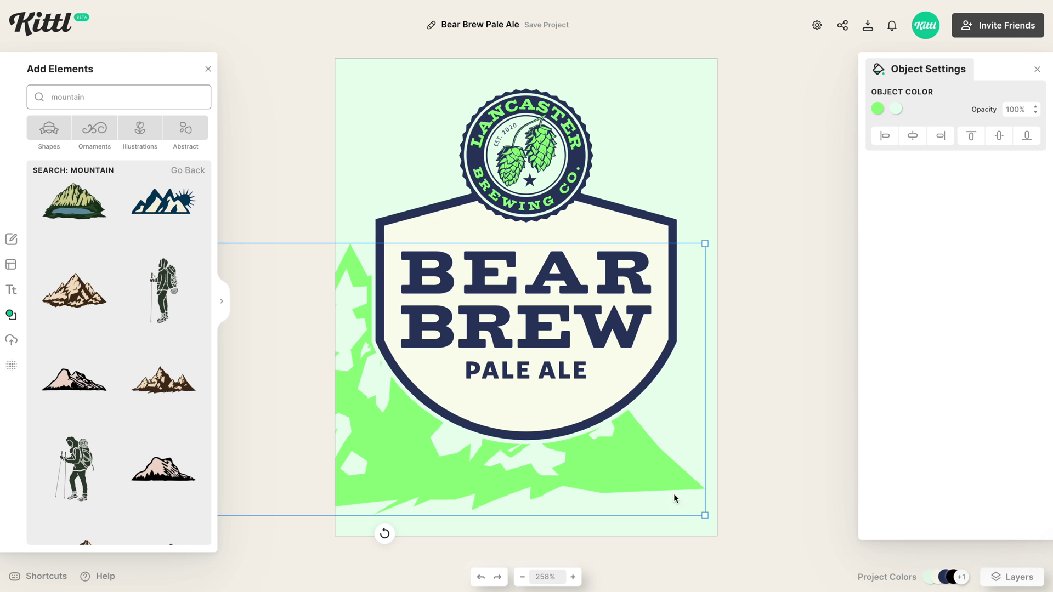
Add the pointed brown mountain, enlarge it and place it over the badge's lower right side
left_click(73, 304)
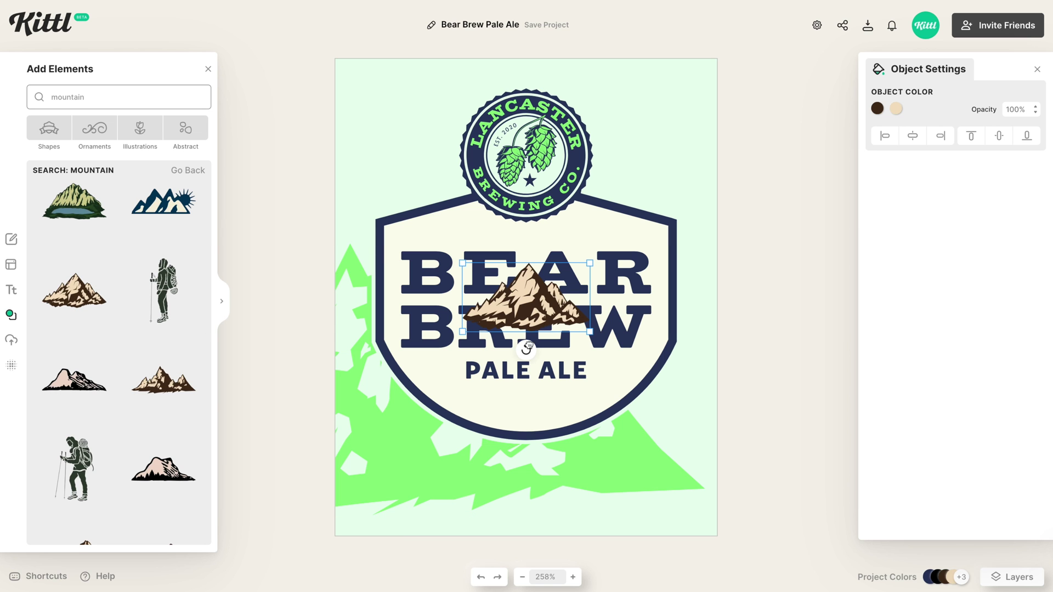
left_click_drag(591, 332, 521, 365)
left_click_drag(684, 468, 788, 524)
left_click_drag(606, 441, 628, 376)
Recolor the second mountain's dark parts bright green and its cream highlights mint green
left_click(710, 384)
left_click(722, 341)
left_click(897, 108)
left_click(704, 341)
Send the second mountain behind the badge and reposition it along the badge's right side
right_click(691, 381)
left_click(732, 556)
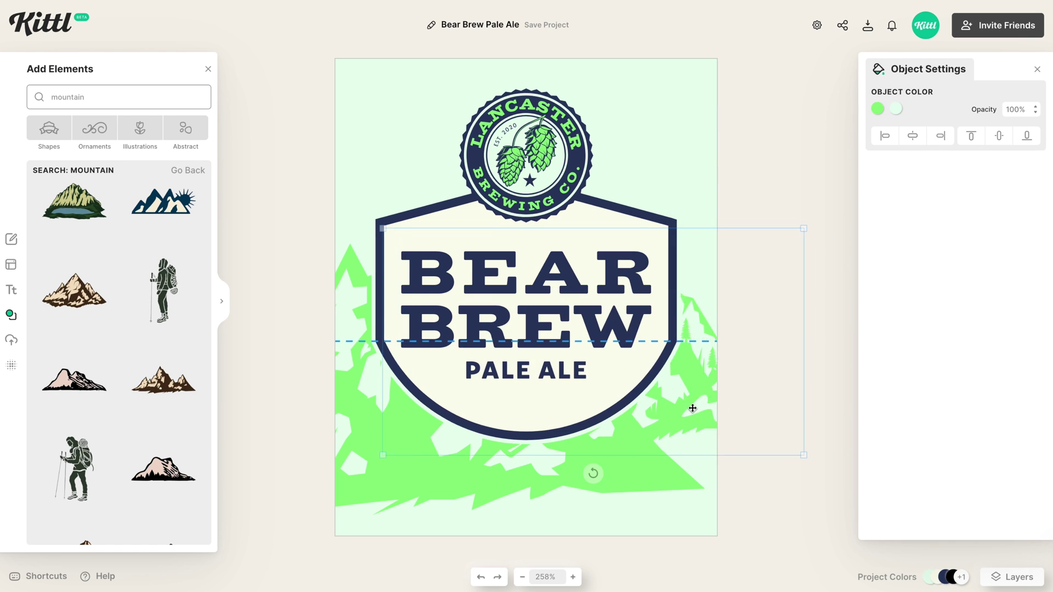
left_click_drag(694, 400, 647, 370)
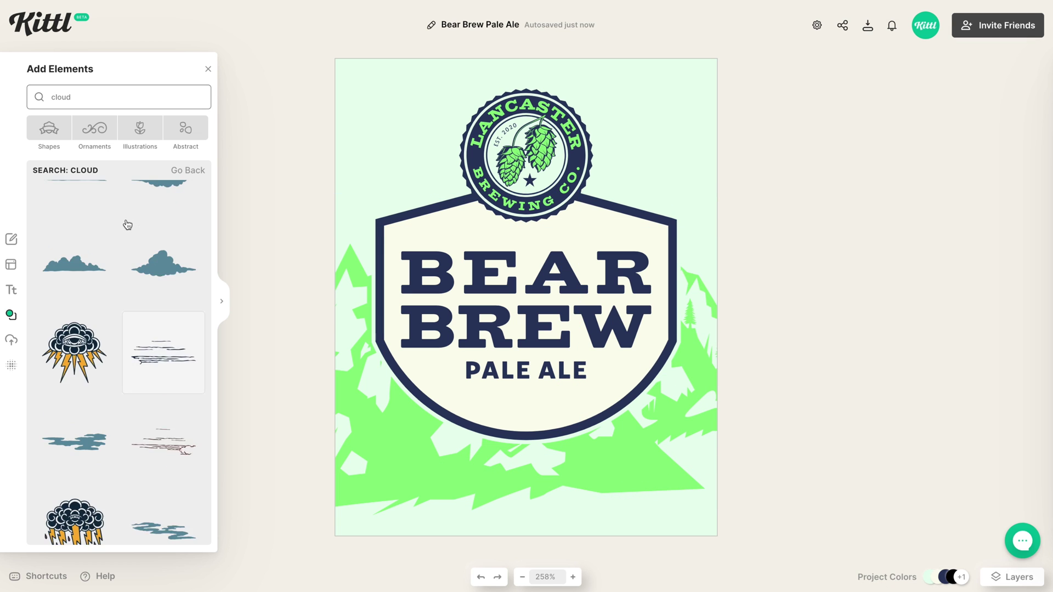
Add a flat blue cloud from the cloud results, enlarged in the label's upper right corner, and recolor it bright green
scroll(127, 225, "up", 10)
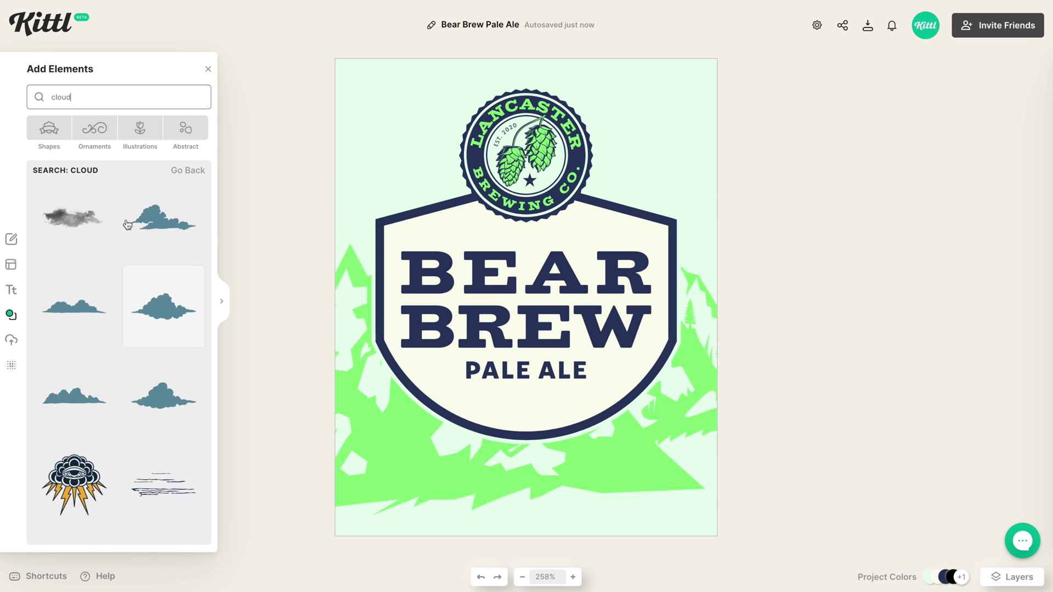
scroll(127, 225, "up", 1)
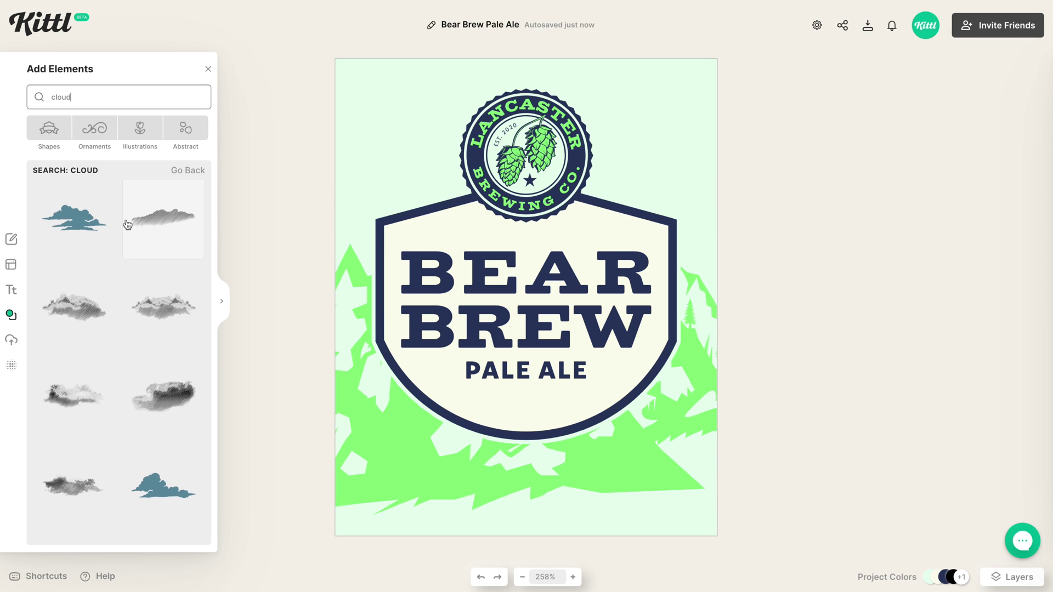
left_click(166, 498)
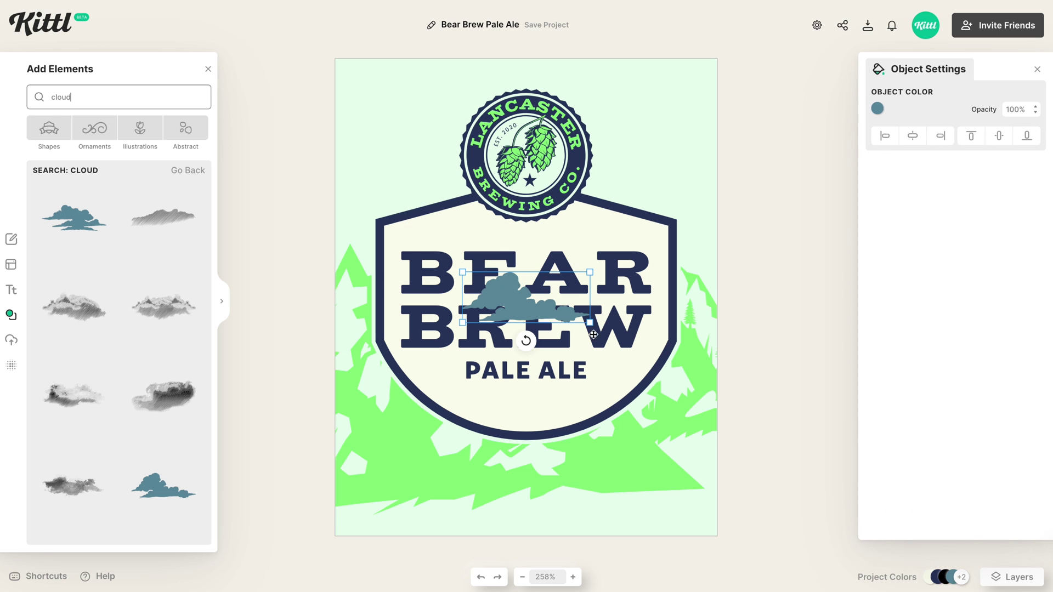
left_click_drag(590, 323, 832, 419)
left_click_drag(602, 363, 699, 170)
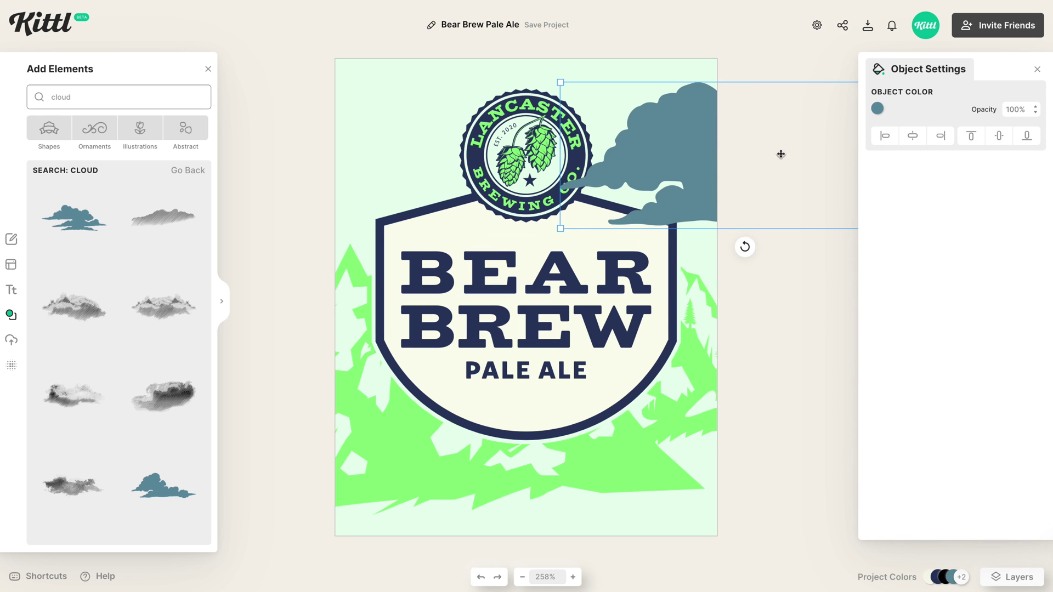
left_click(875, 109)
left_click(703, 341)
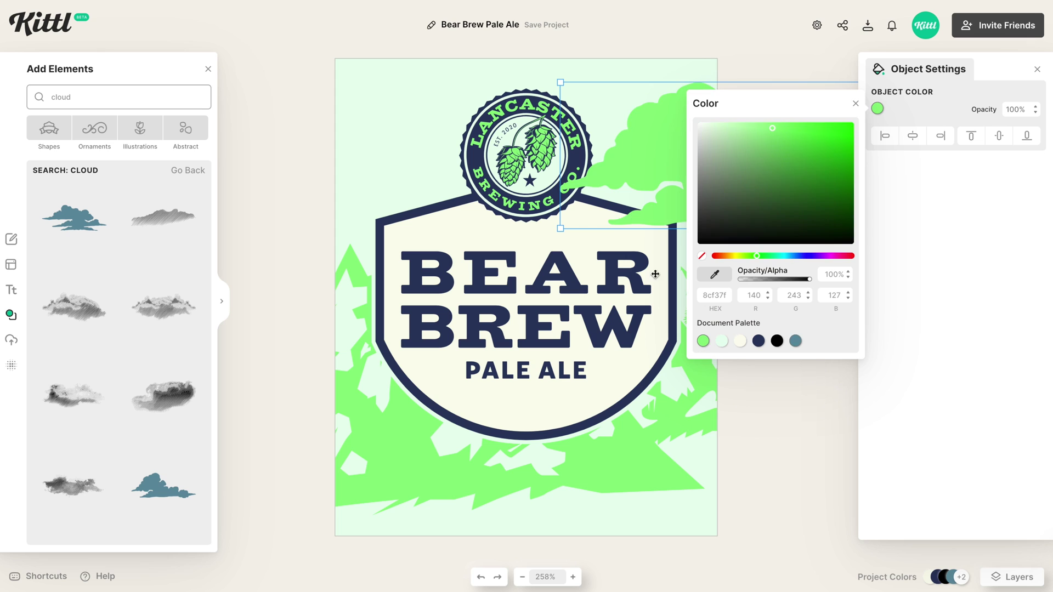
Send the green cloud behind the logo and badge, and shrink it so it sits clear of the logo
left_click_drag(643, 171, 649, 160)
right_click(649, 160)
left_click(667, 329)
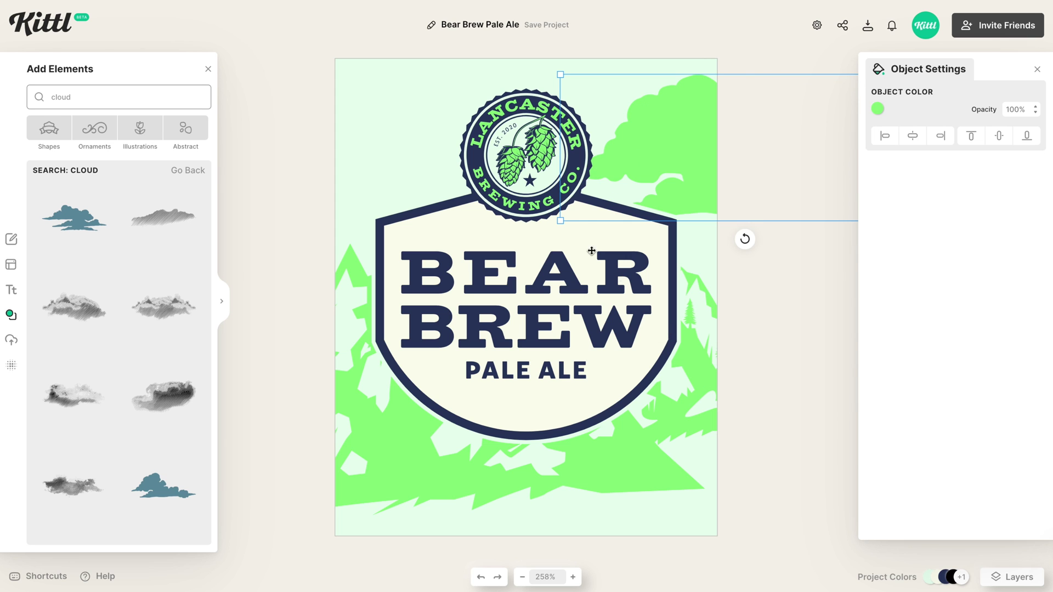
left_click_drag(560, 222, 625, 189)
mouse_move(695, 143)
left_mouse_down()
mouse_move(682, 137)
mouse_move(691, 138)
left_mouse_up()
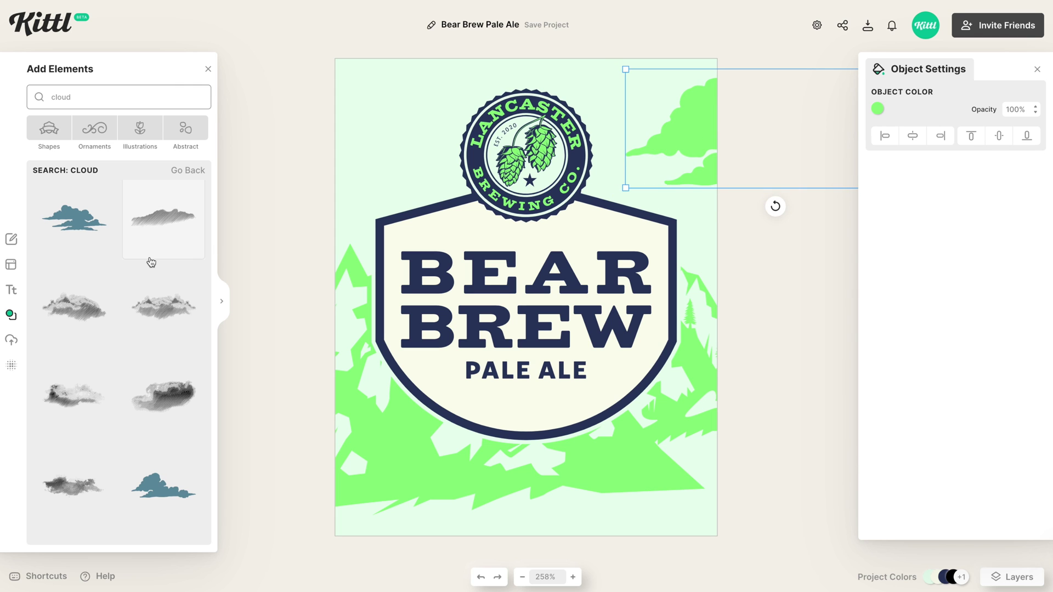
Add the layered blue cloud in the label's upper left corner and recolor it bright green
scroll(157, 326, "up", 3)
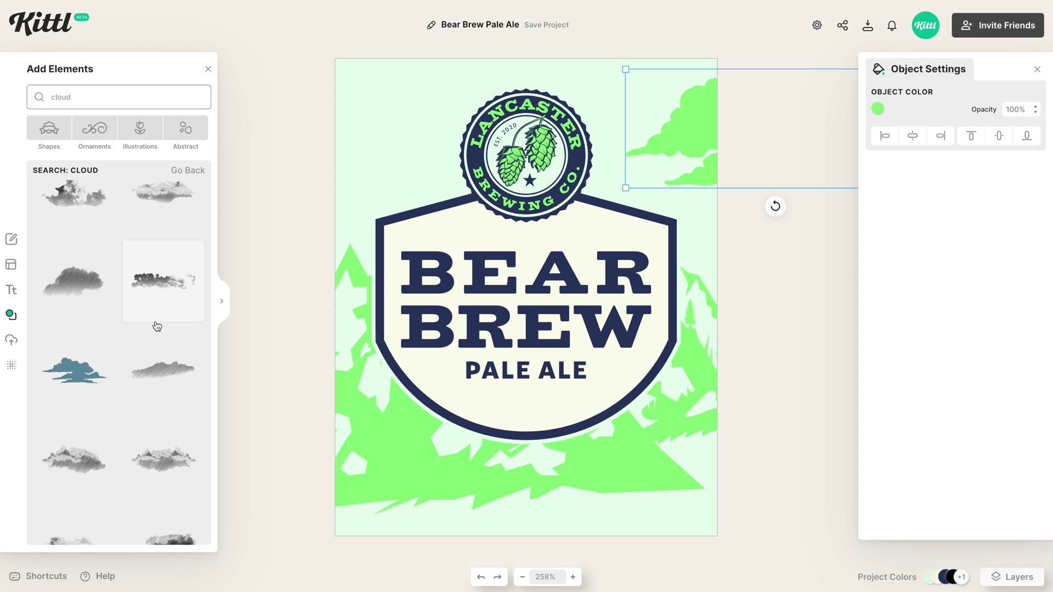
left_click(86, 366)
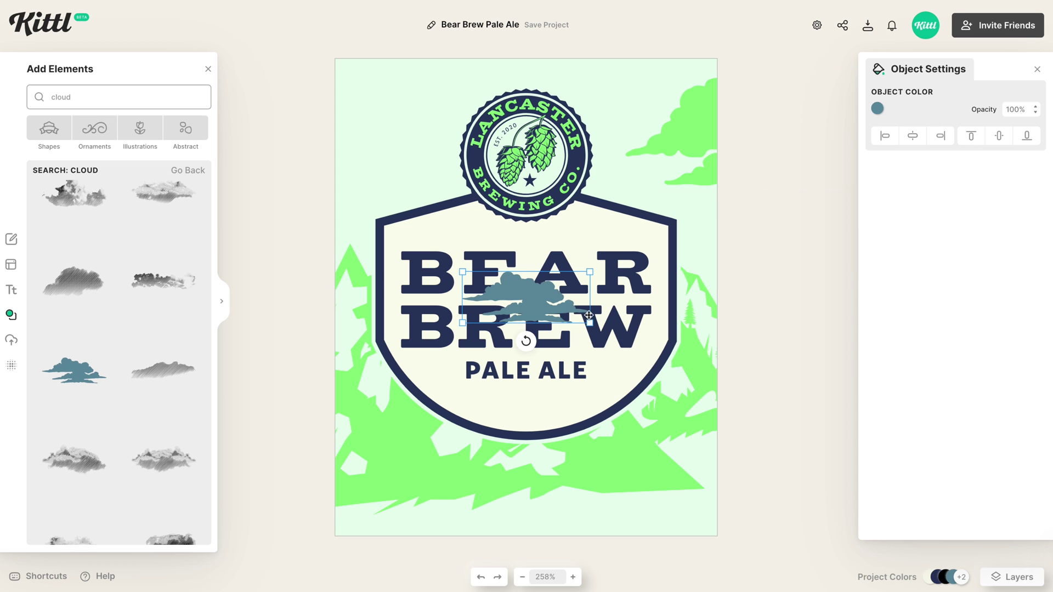
left_click_drag(591, 325, 417, 150)
left_click(878, 108)
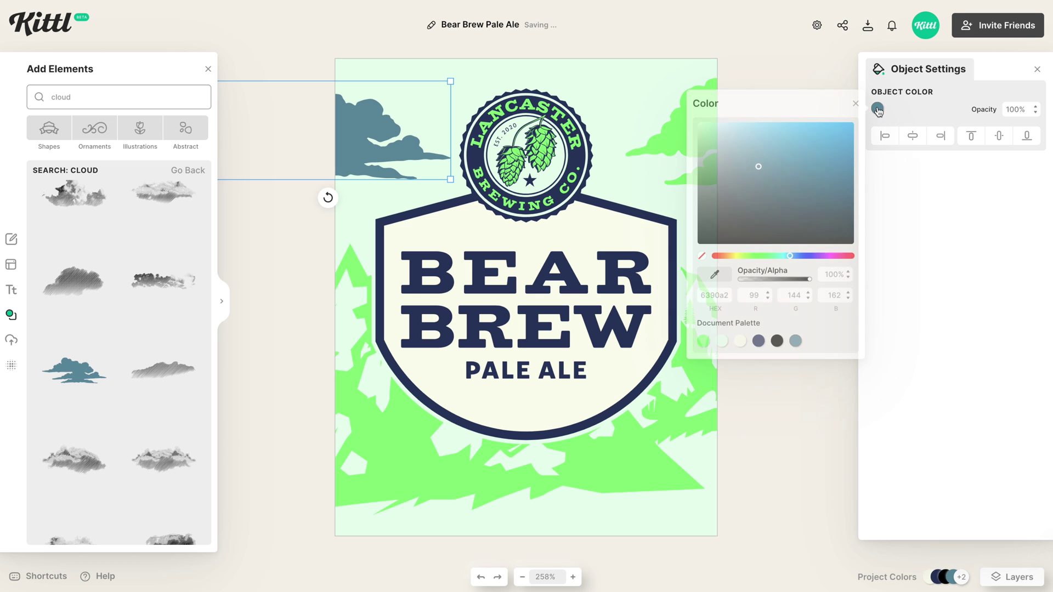
left_click(703, 341)
Adjust the size of the upper left cloud and shift it left, away from the logo
left_click_drag(404, 157, 417, 186)
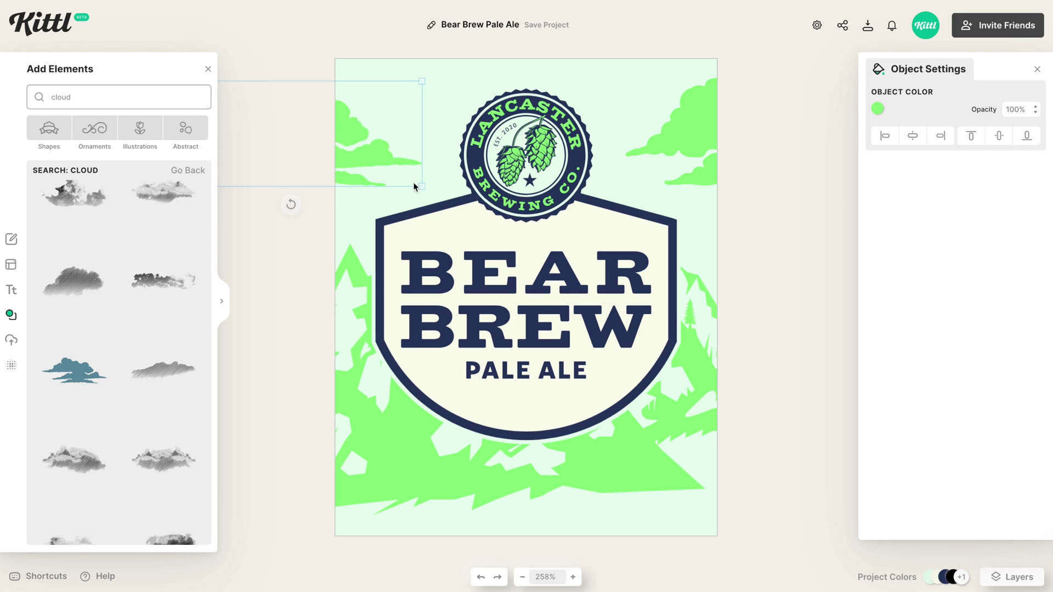
left_click_drag(351, 151, 347, 150)
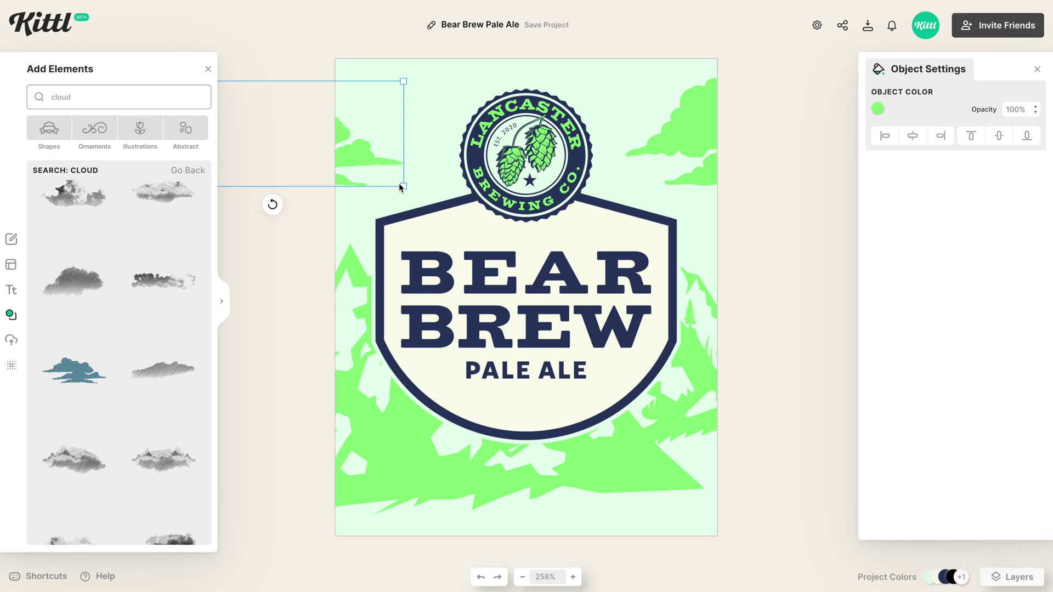
left_click(418, 160)
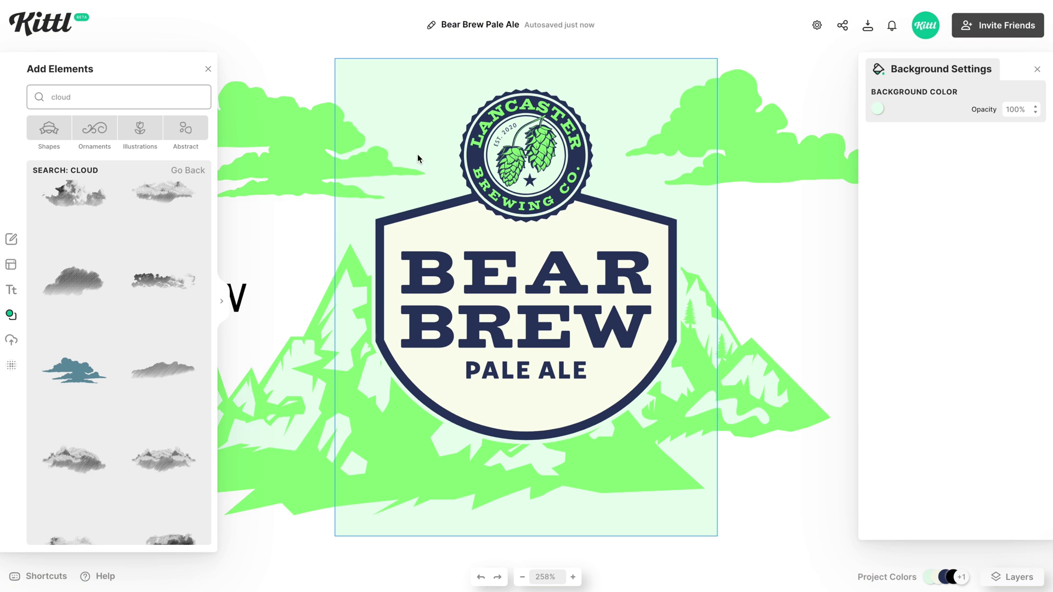
Search the elements library for "tree" and browse the results for a solid pine silhouette
scroll(417, 159, "left", 3)
scroll(417, 159, "left", 1)
left_click(208, 70)
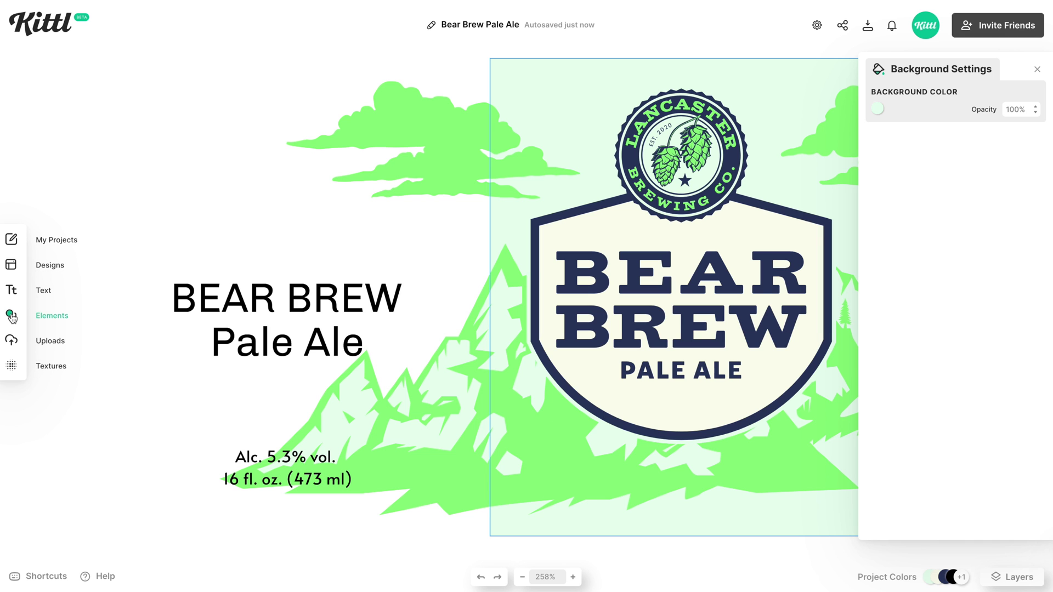
left_click(50, 319)
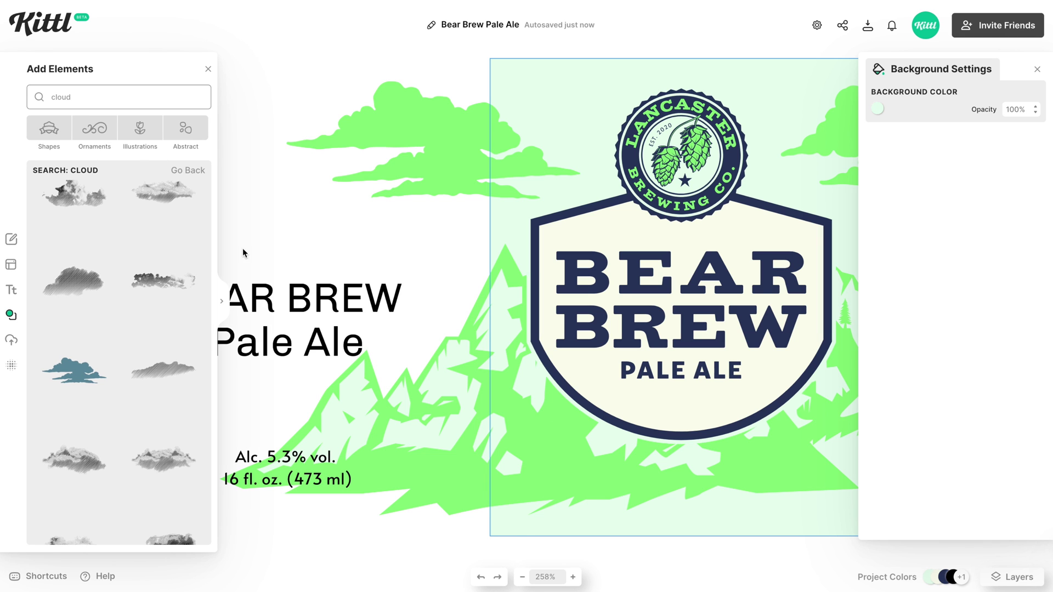
scroll(332, 252, "right", 3)
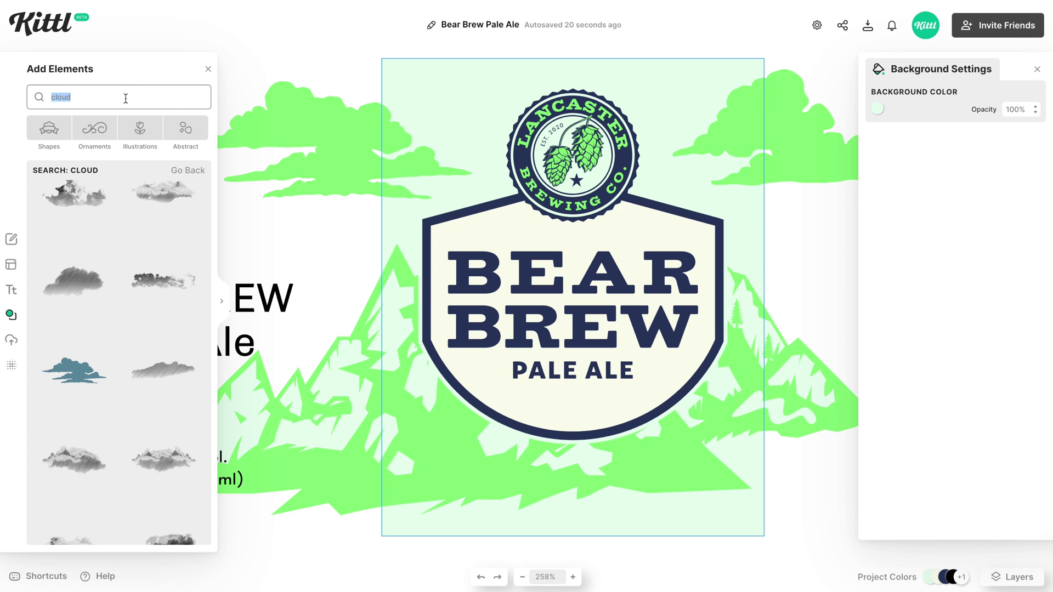
type("tree")
key("Return")
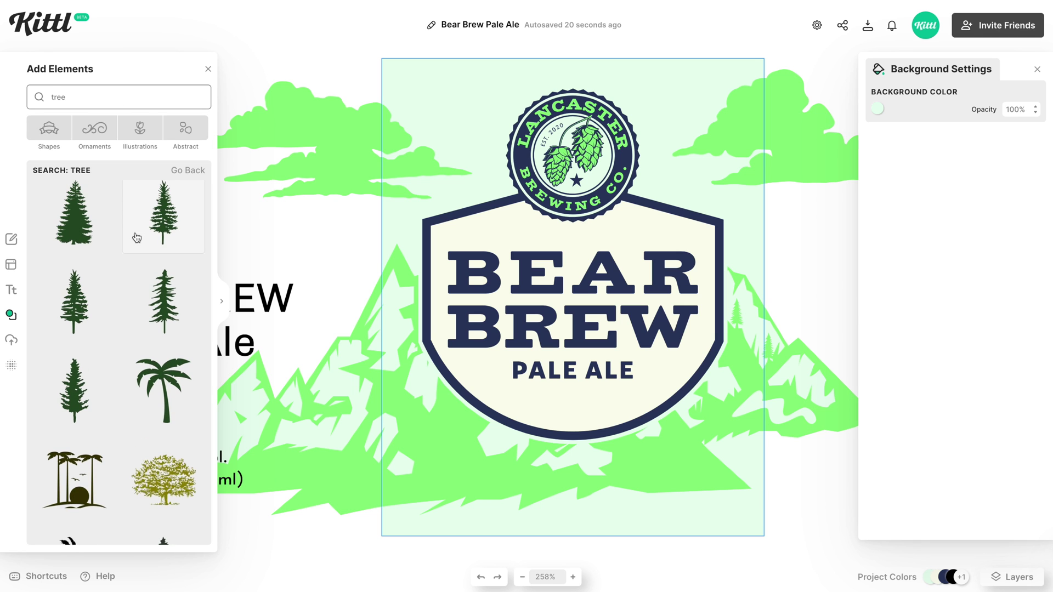
scroll(143, 236, "up", 1)
scroll(77, 236, "down", 2)
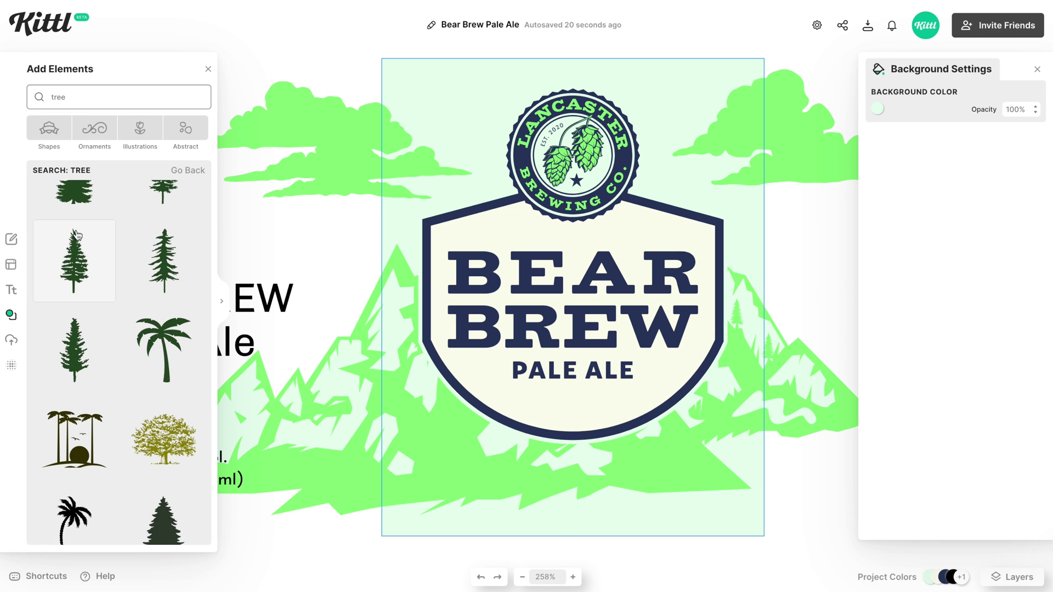
scroll(77, 235, "down", 3)
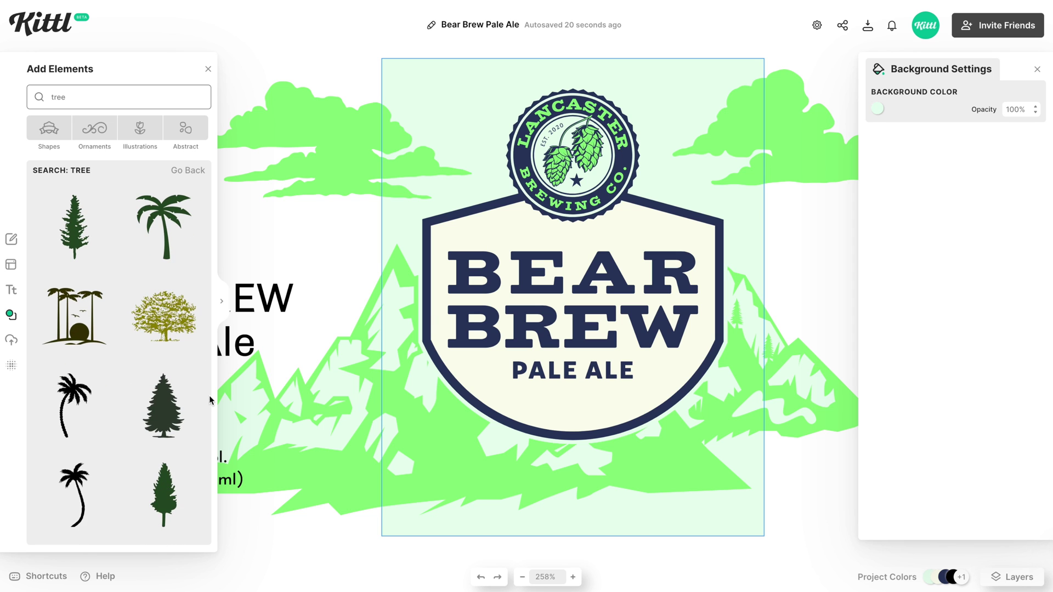
Add the dark pine tree at the label's lower left edge and recolor it navy (2b3961)
left_click(184, 418)
left_click_drag(540, 327, 451, 420)
left_click_drag(411, 473, 391, 465)
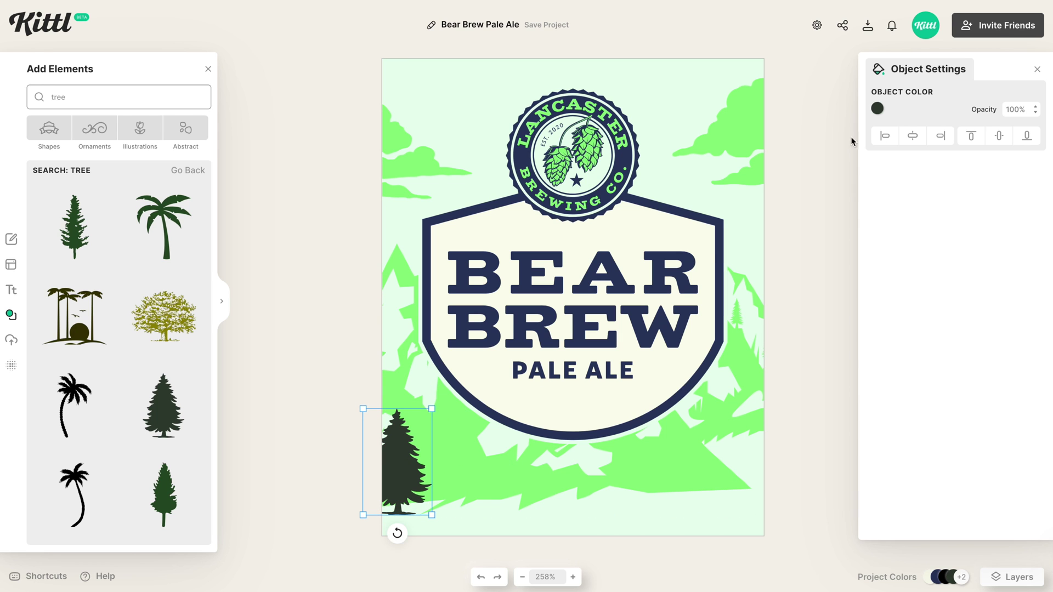
left_click(878, 109)
left_click(759, 341)
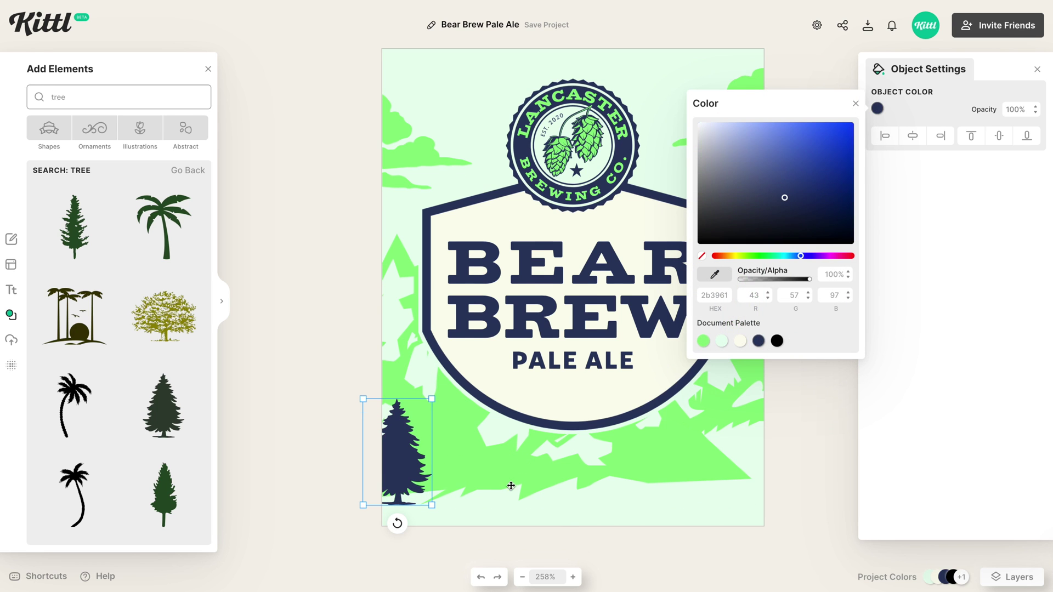
Place a copy of the navy pine at the label's lower right edge and enlarge it above the left one
left_click(564, 520)
left_click(564, 520)
left_click_drag(407, 447, 738, 460)
left_click_drag(754, 419, 778, 393)
key("Escape")
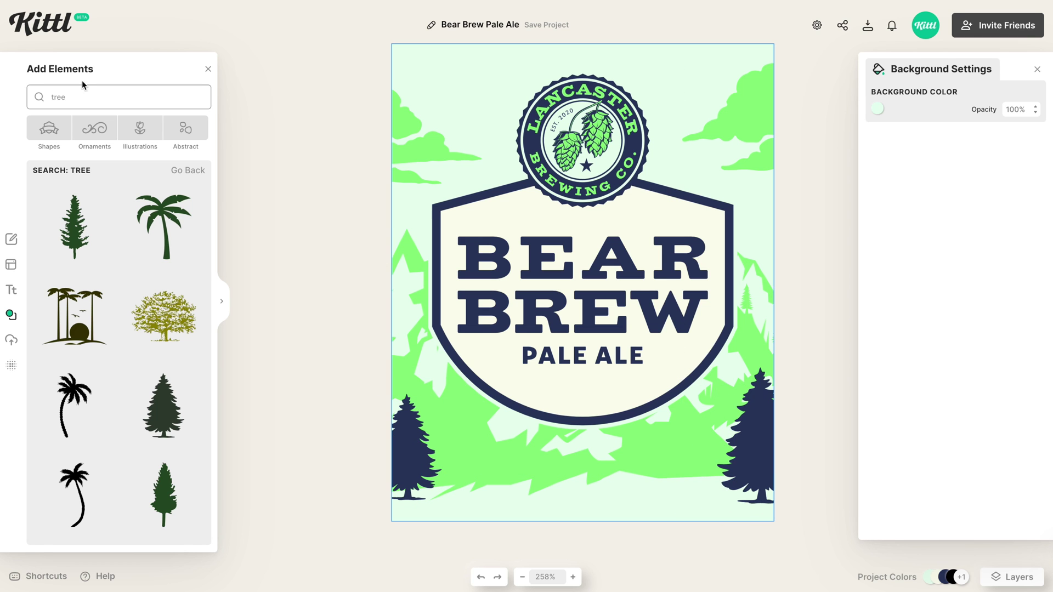
Add a basic square as a ground band across the label's full bottom edge and recolor it navy (2b3961)
left_click(49, 130)
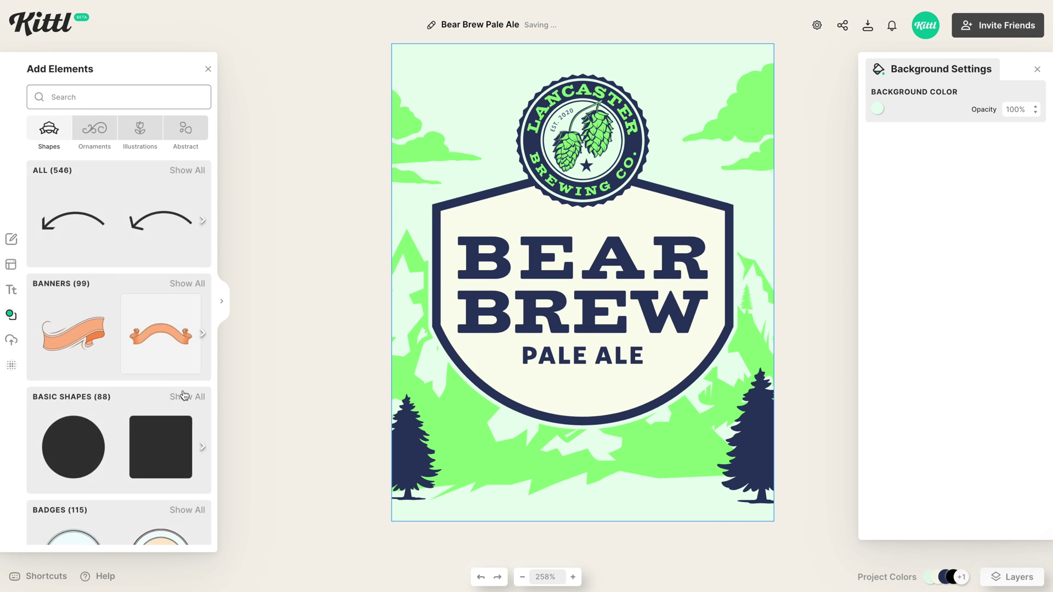
left_click(179, 446)
left_click_drag(535, 275, 795, 520)
left_click_drag(693, 503, 689, 500)
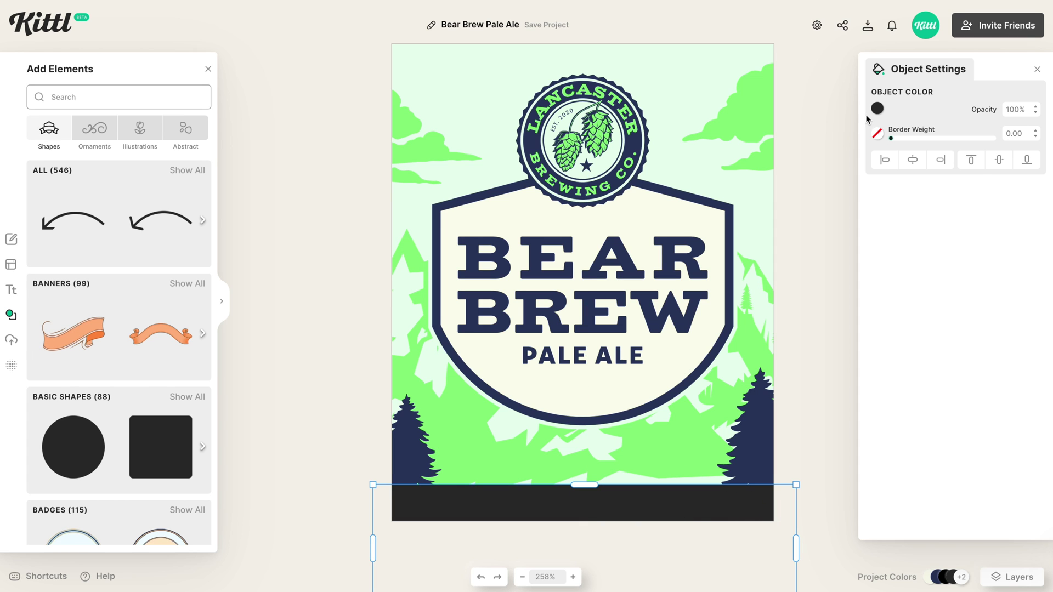
left_click(759, 341)
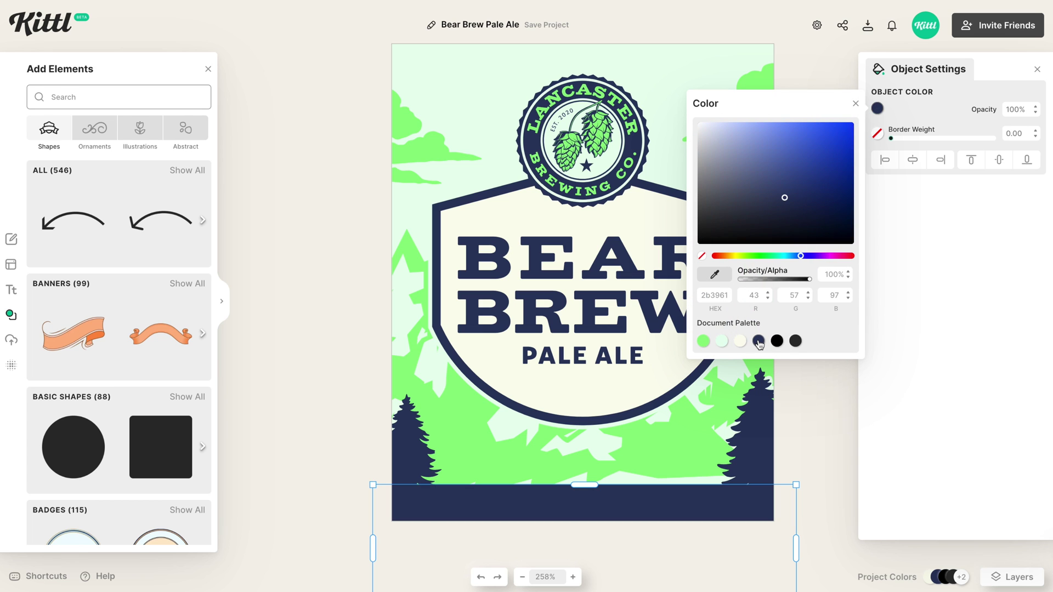
left_click(797, 376)
Shift the right pine and add more navy pines from the "pine" results, stepping down from both sides toward the label's center
left_click(757, 435)
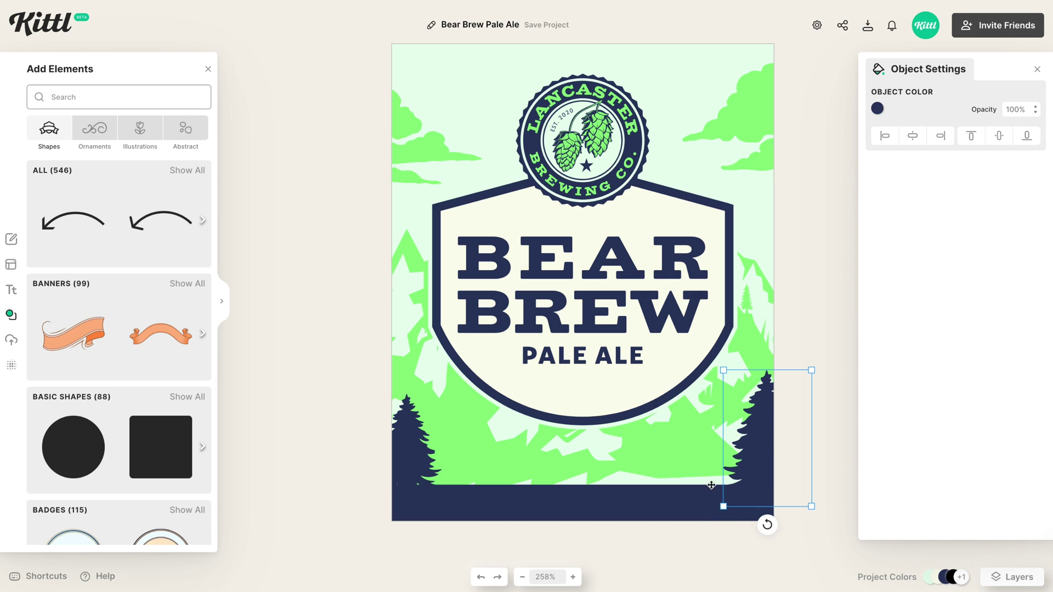
left_click_drag(163, 311, 661, 468)
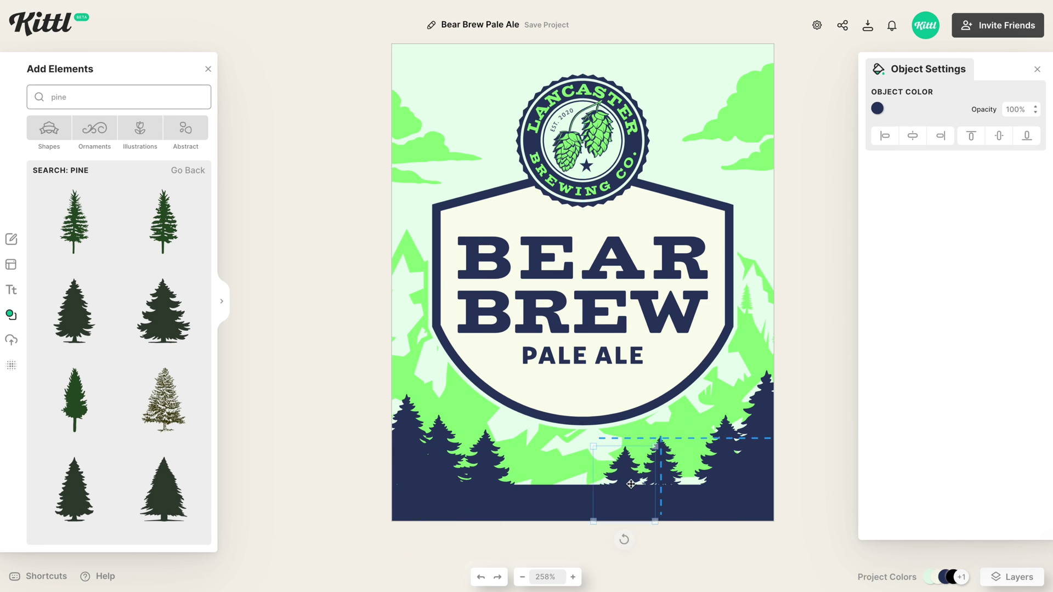
left_click_drag(163, 311, 528, 488)
scroll(582, 330, "right", 3)
left_click_drag(454, 494, 629, 484)
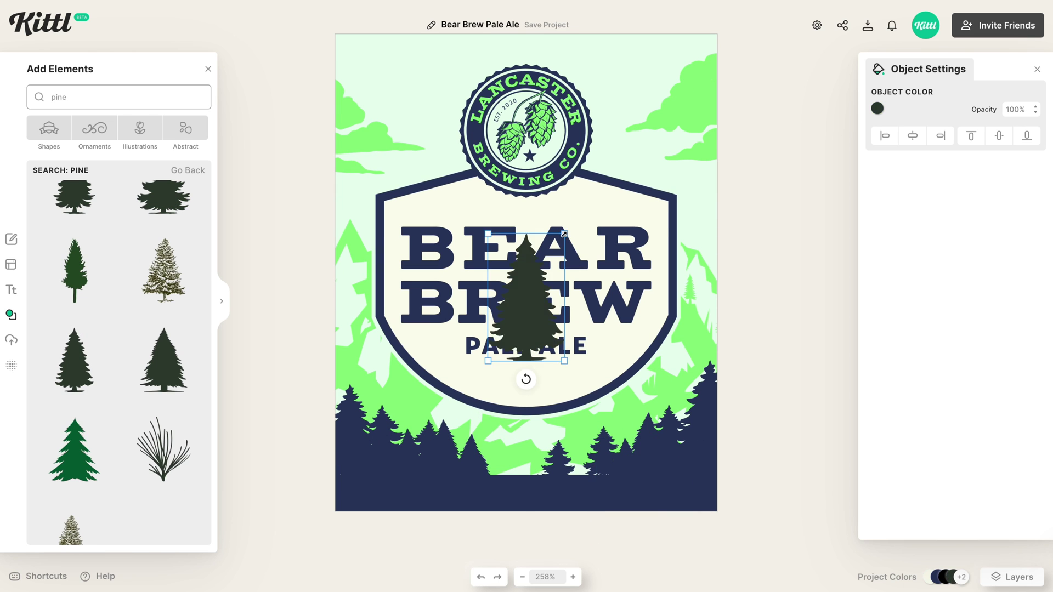
Recolor the newly added pine navy and place it in the central gap of the treeline
left_click(878, 108)
left_click_drag(529, 282, 540, 481)
left_click(747, 340)
left_click(703, 207)
Select the "Alc. 5.3% vol. 16 fl. oz. (473 ml)" text layer and move it onto the navy ground band
left_click(1012, 577)
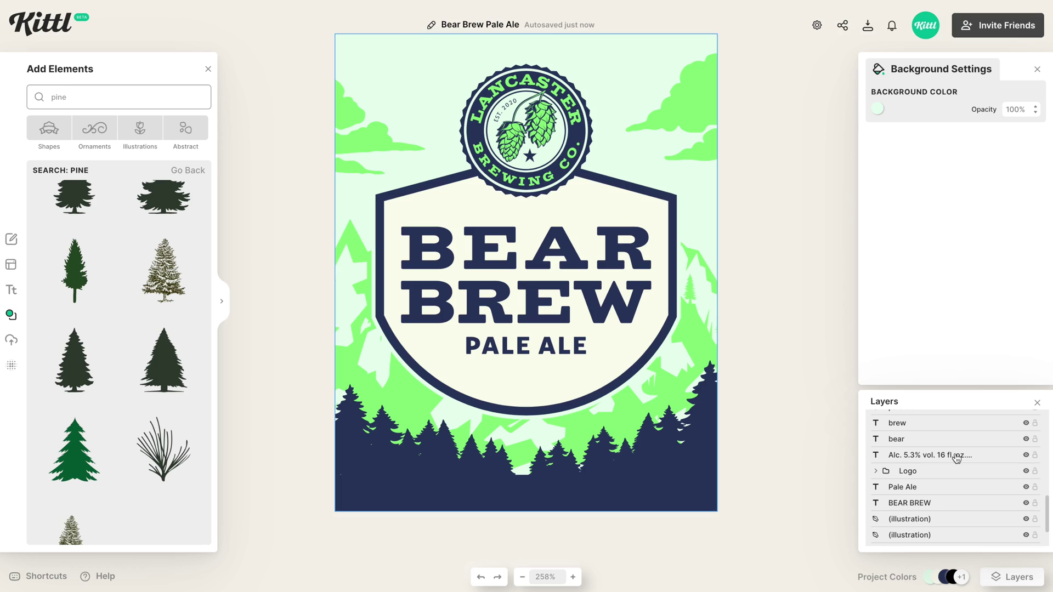
left_click(951, 456)
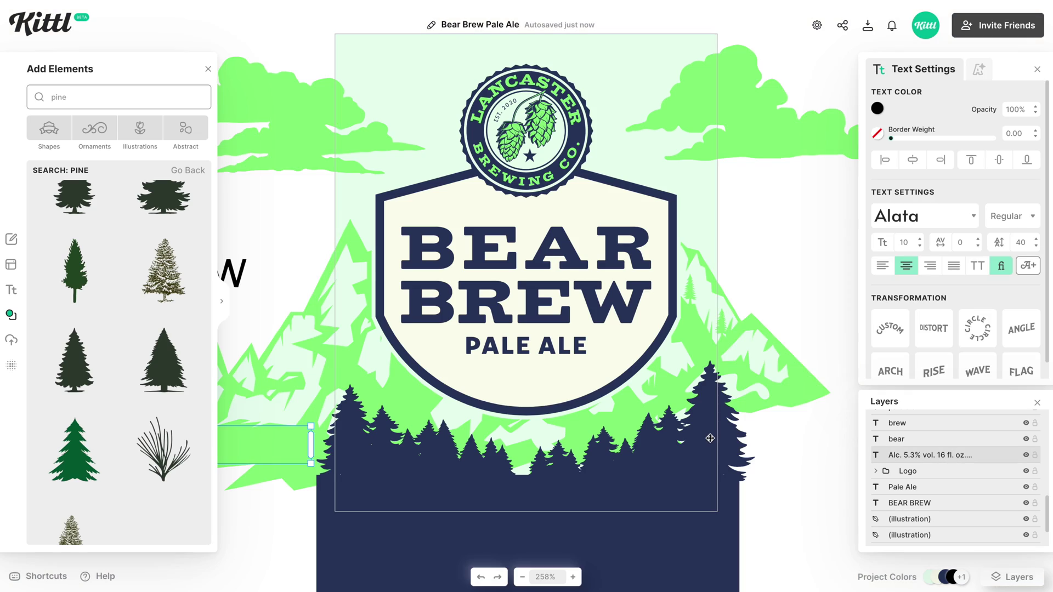
scroll(711, 438, "left", 3)
left_click_drag(280, 453, 675, 497)
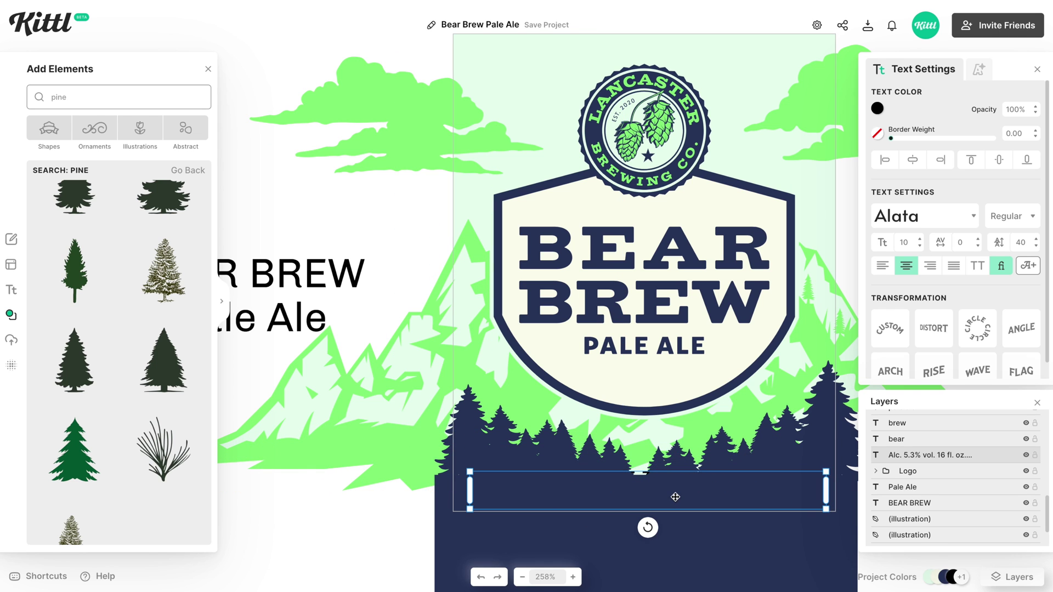
Bring the alcohol and volume text to the top of the layer order and recolor it pale mint (e6fcef)
right_click(930, 458)
left_click(749, 500)
right_click(751, 501)
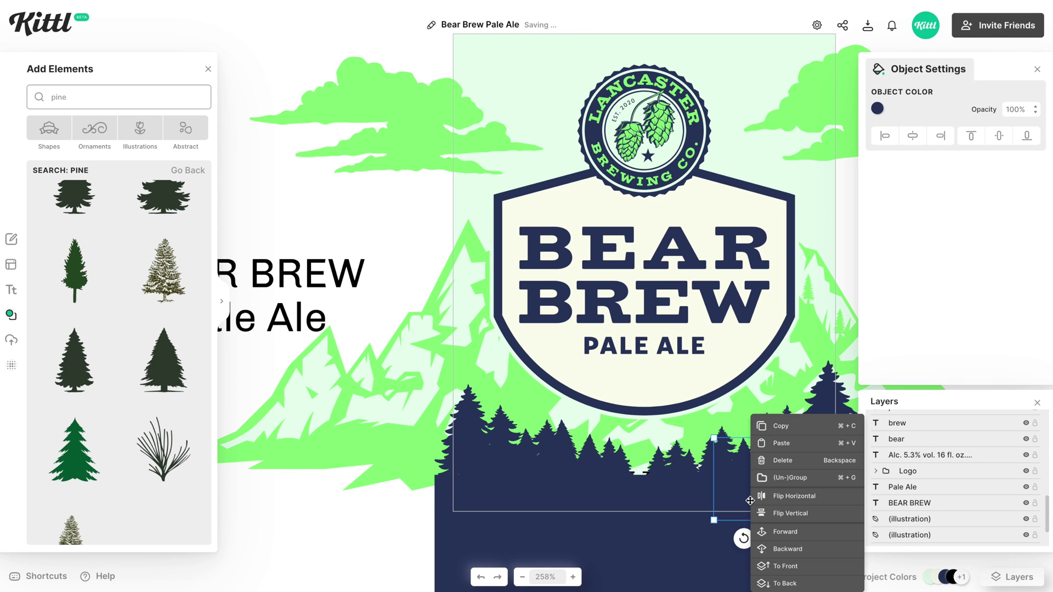
left_click(948, 458)
left_click_drag(948, 459, 950, 419)
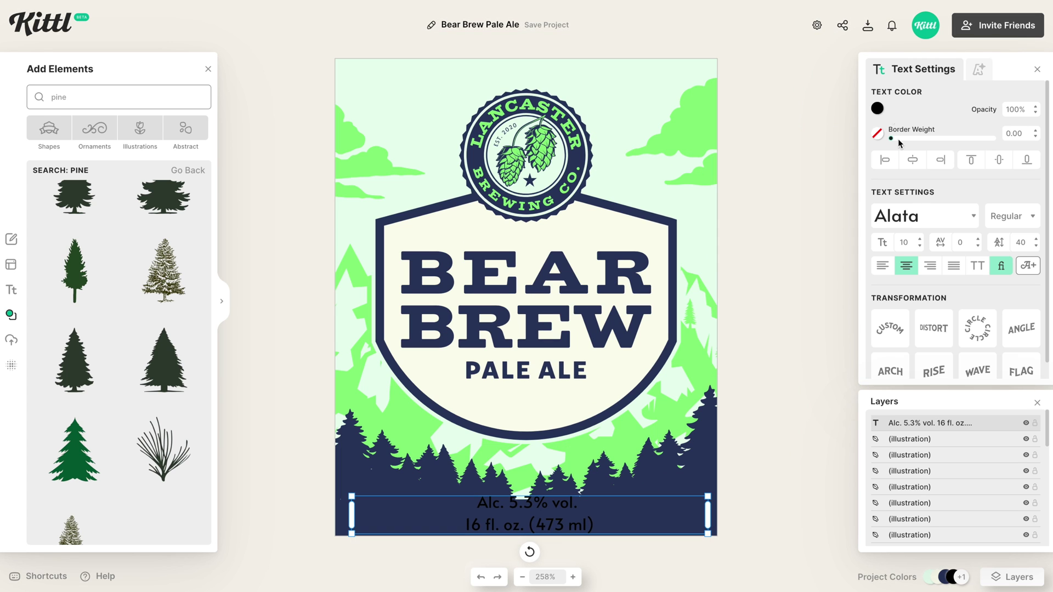
left_click(877, 108)
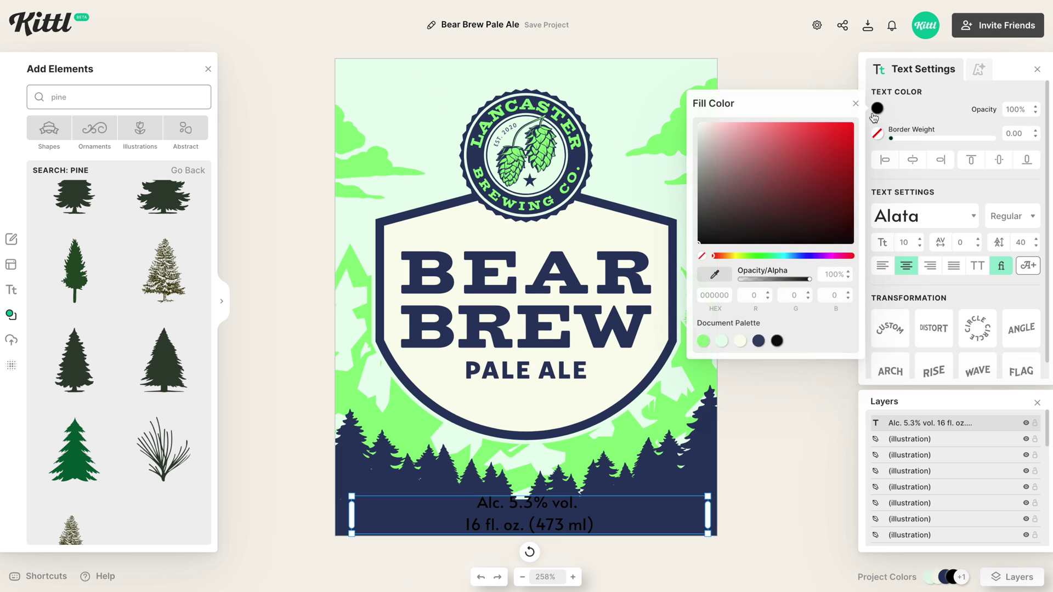
left_click(723, 341)
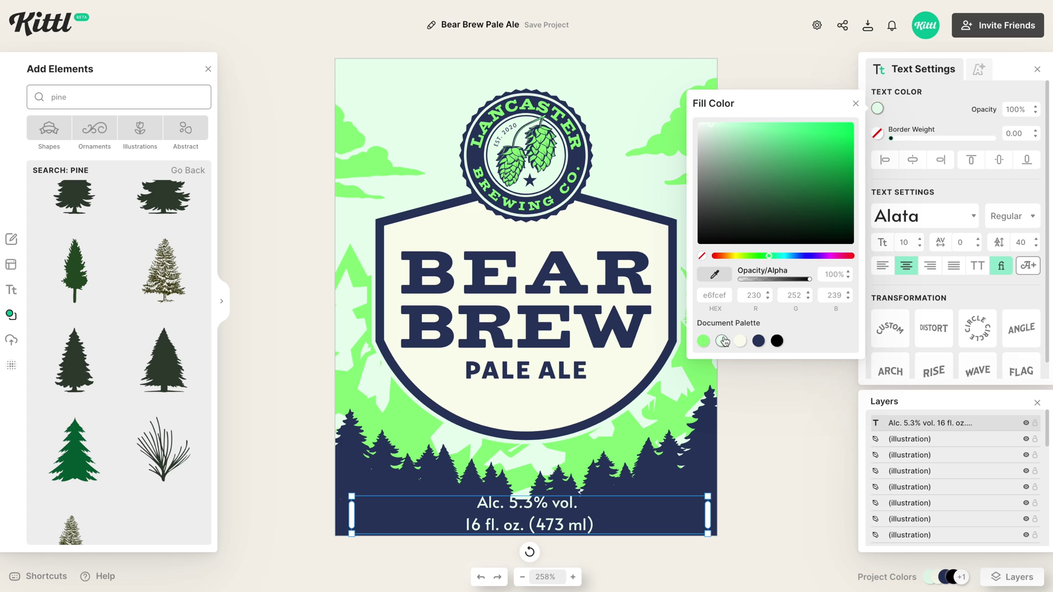
Join the alcohol and volume text into a single line and move it down within the navy band
double_click(462, 525)
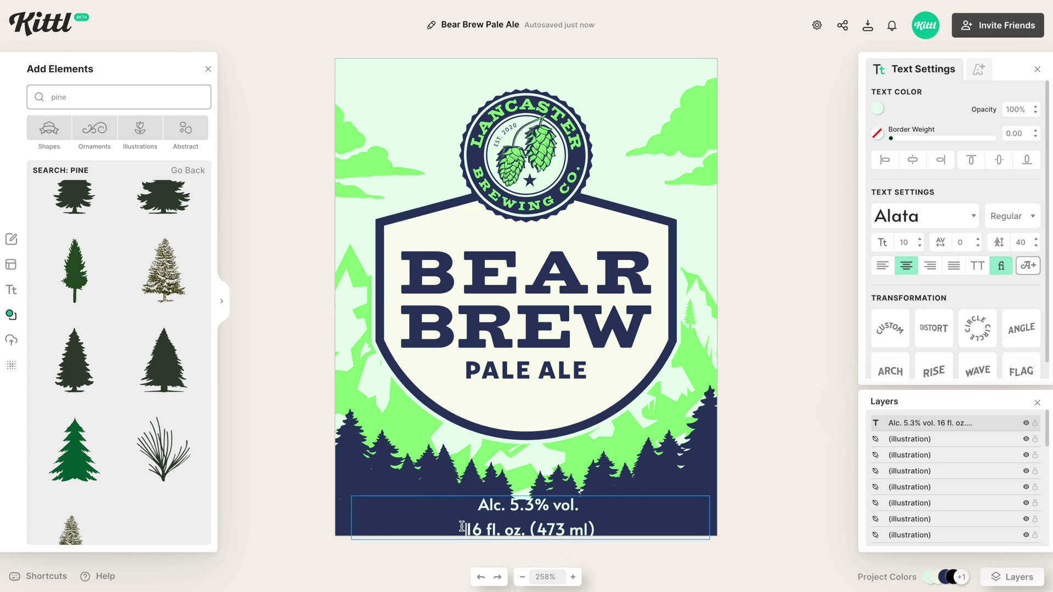
key("BackSpace")
key("Escape")
left_click_drag(583, 506, 584, 520)
Set the alcohol and volume line in HT Modern Hand Slab at size 7
left_click(920, 221)
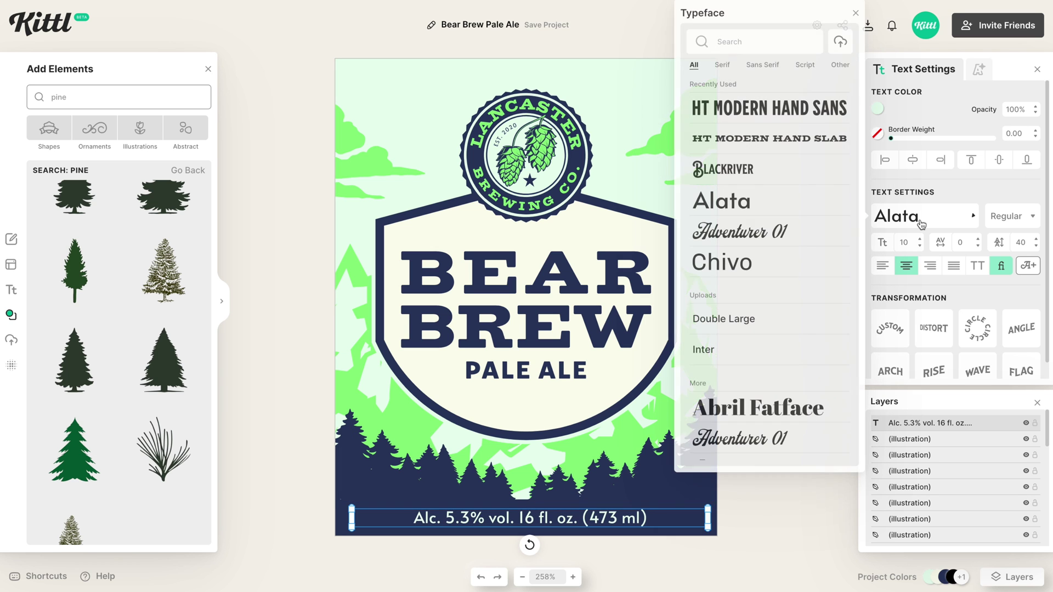
left_click(780, 137)
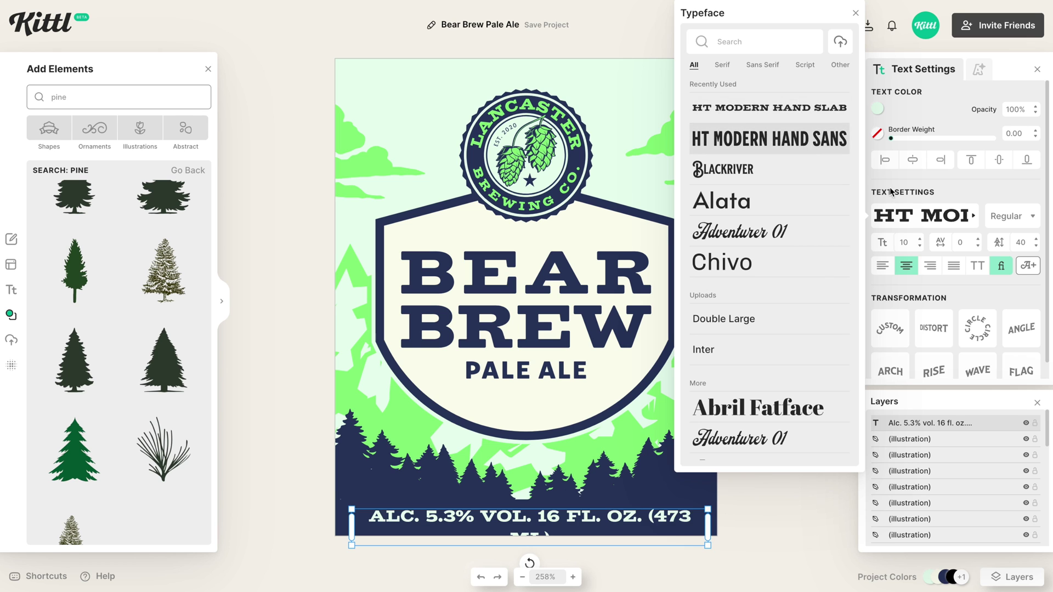
left_click(920, 246)
left_click(920, 246)
left_click(920, 246)
left_click(919, 246)
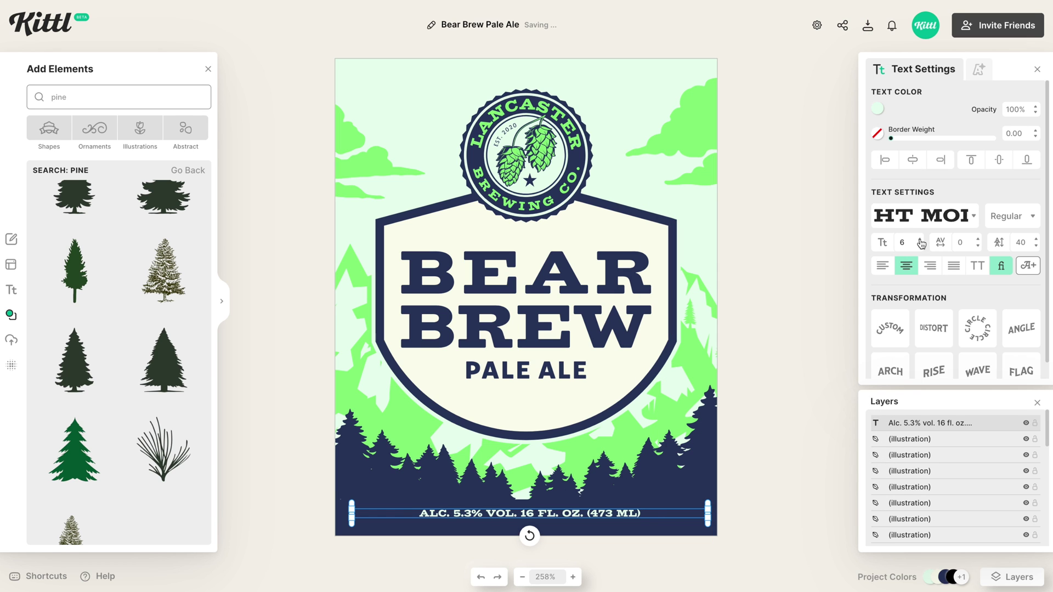
left_click(920, 240)
Set the letter spacing of the alcohol and volume line to 100
left_click(978, 240)
left_click(979, 240)
left_click(978, 240)
left_click(978, 240)
left_click(979, 240)
left_click(978, 240)
left_click(978, 239)
left_click(979, 240)
left_click(979, 239)
left_click(980, 240)
left_click(980, 240)
left_click(979, 240)
left_click(980, 240)
left_click(980, 240)
left_click(980, 240)
left_click(980, 240)
left_click(979, 240)
left_click(980, 239)
left_click(980, 240)
left_click(979, 240)
left_click(979, 240)
left_click(979, 239)
left_click(980, 240)
left_click(980, 240)
left_click(980, 239)
left_click(980, 240)
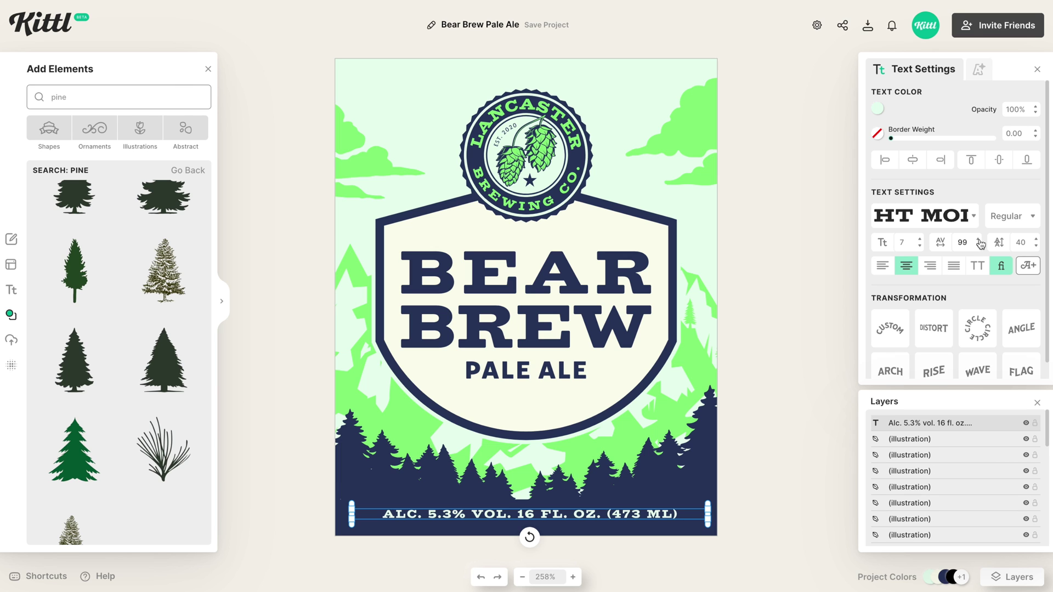
Insert a bullet glyph from HT Modern Hand Slab between "vol." and "16 fl. oz." in the bottom line
double_click(519, 516)
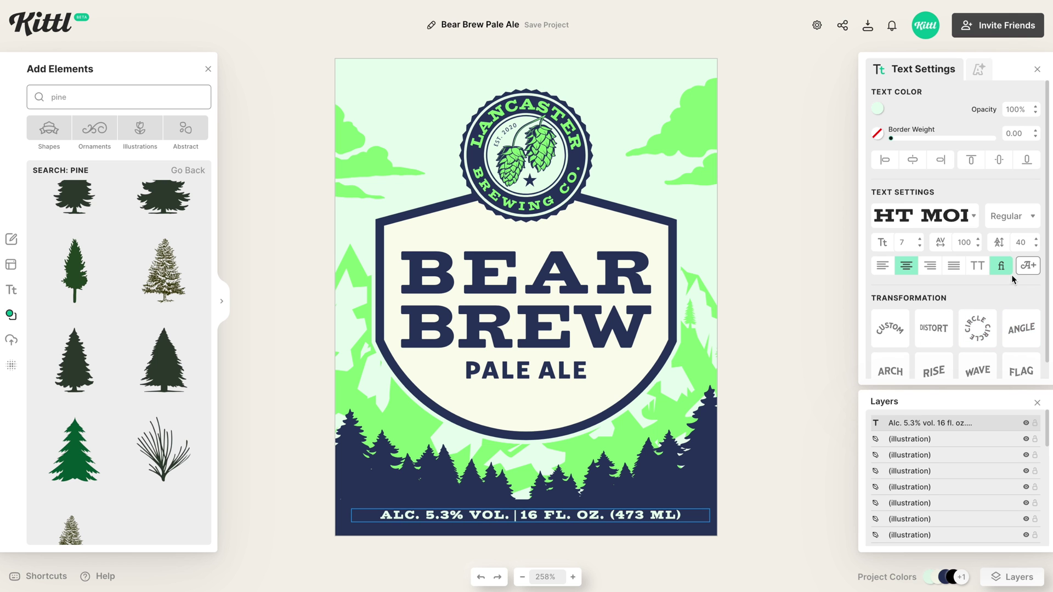
left_click(1028, 265)
scroll(922, 263, "down", 10)
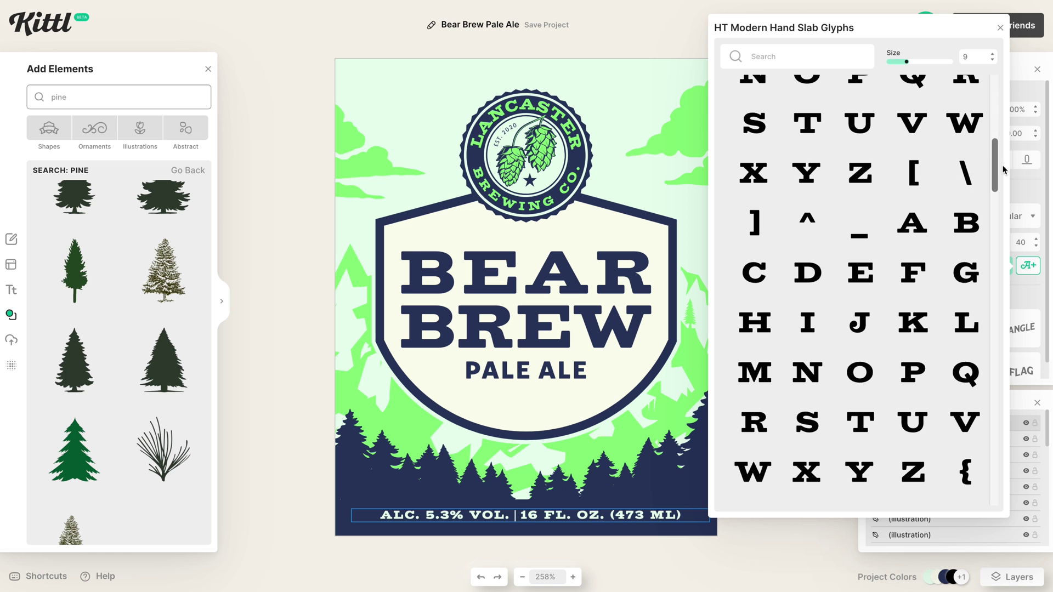
left_click_drag(996, 186, 988, 463)
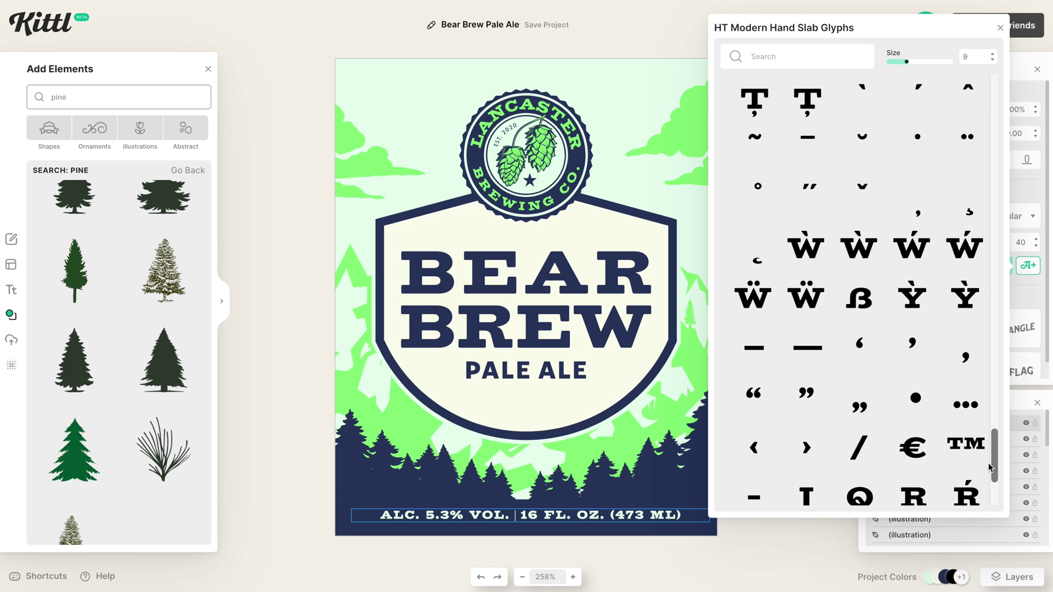
left_click(924, 406)
scroll(603, 483, "down", 1)
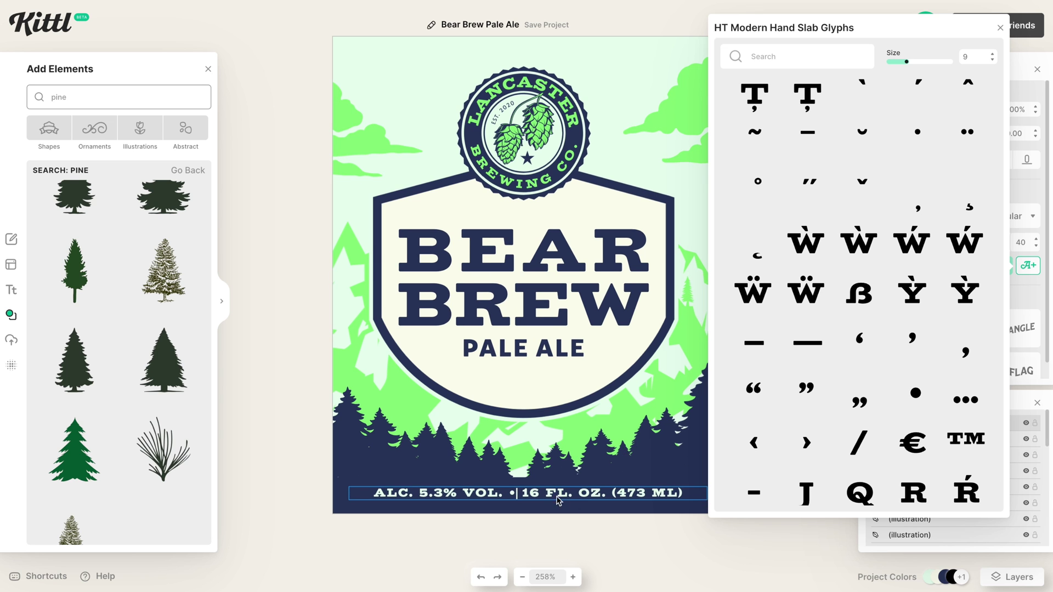
key("Escape")
key("Escape")
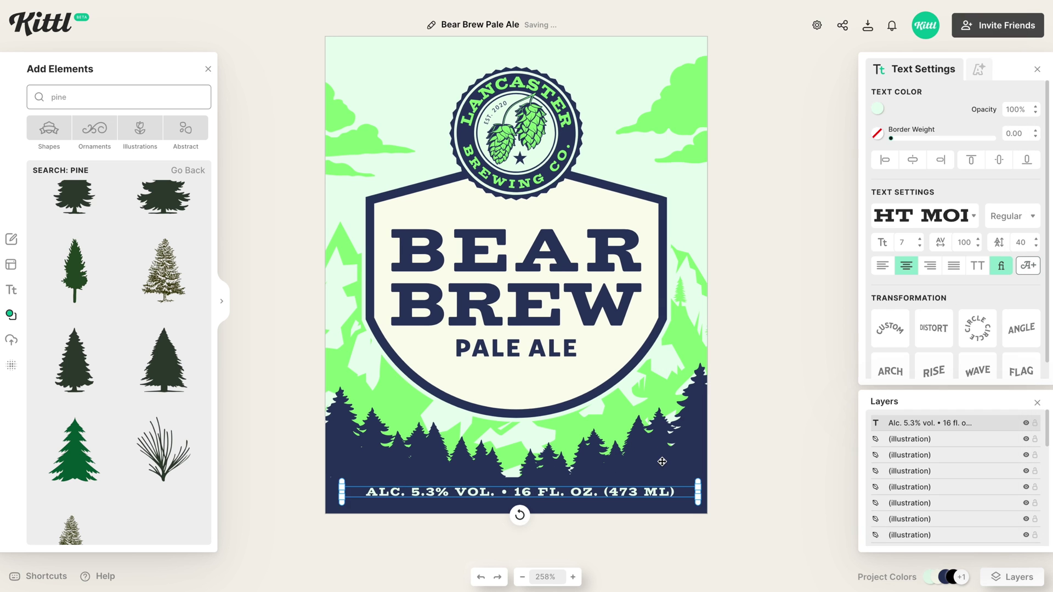
Nudge the alcohol and volume line slightly lower in the navy band
scroll(662, 462, "up", 1)
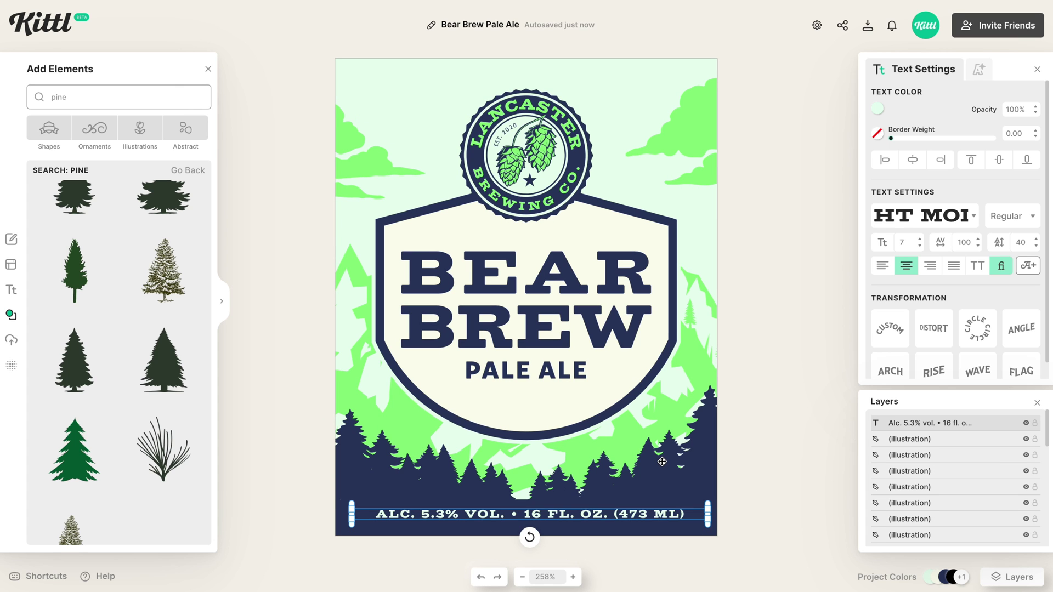
left_click(700, 243)
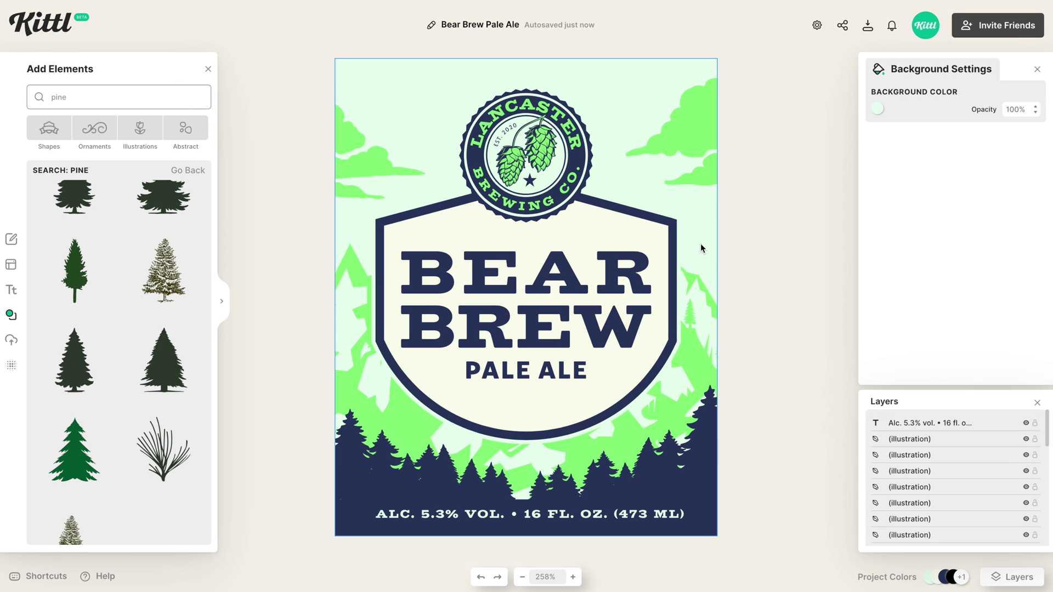
left_click(621, 517)
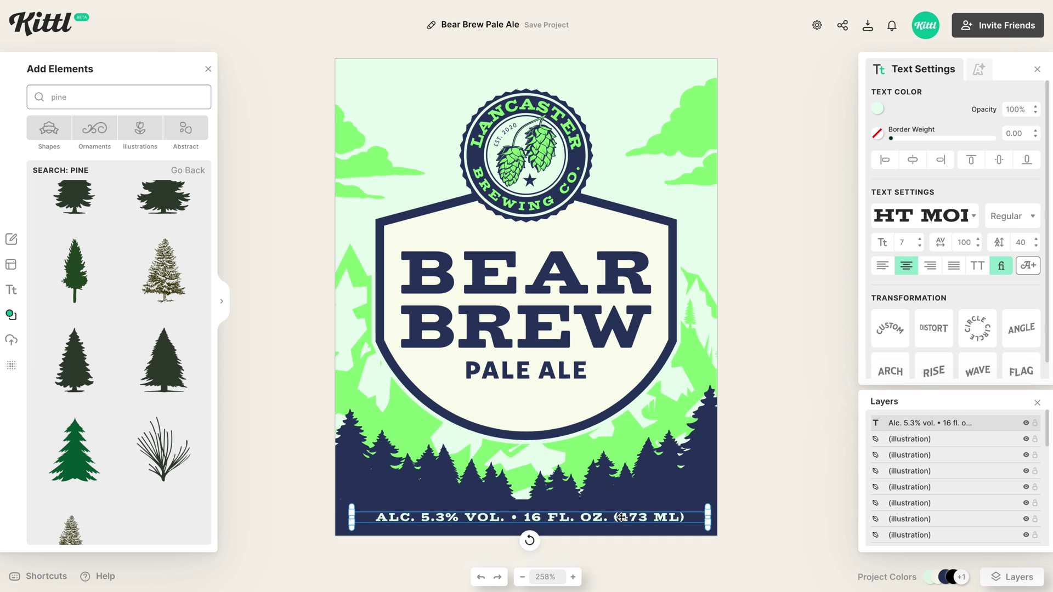
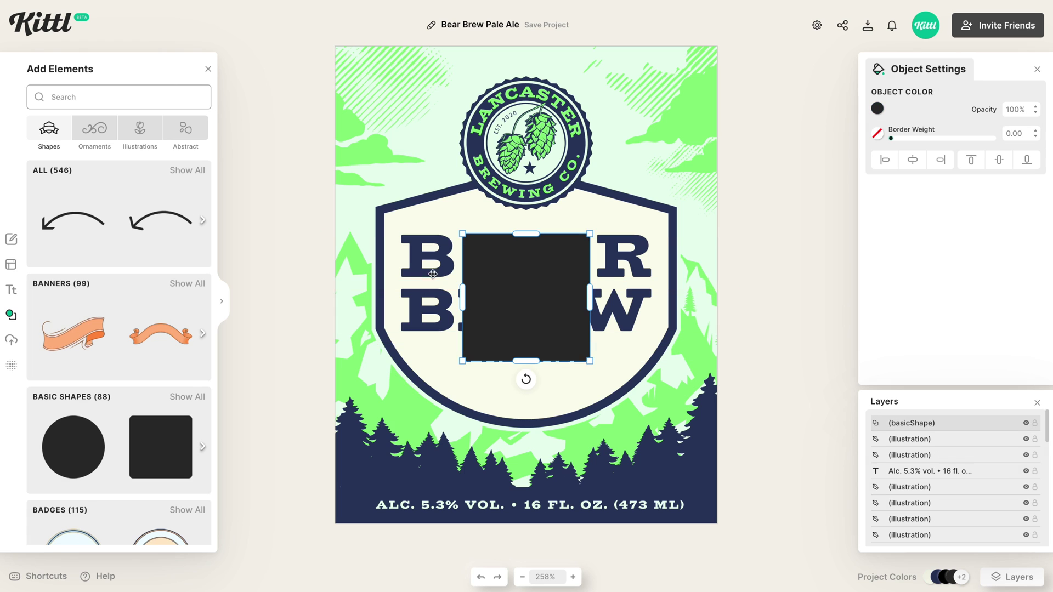
Flatten the black square into a short thin bar beside the start of "PALE ALE" and fill it with the palette's navy
left_click_drag(527, 281, 451, 388)
key("ctrl+plus")
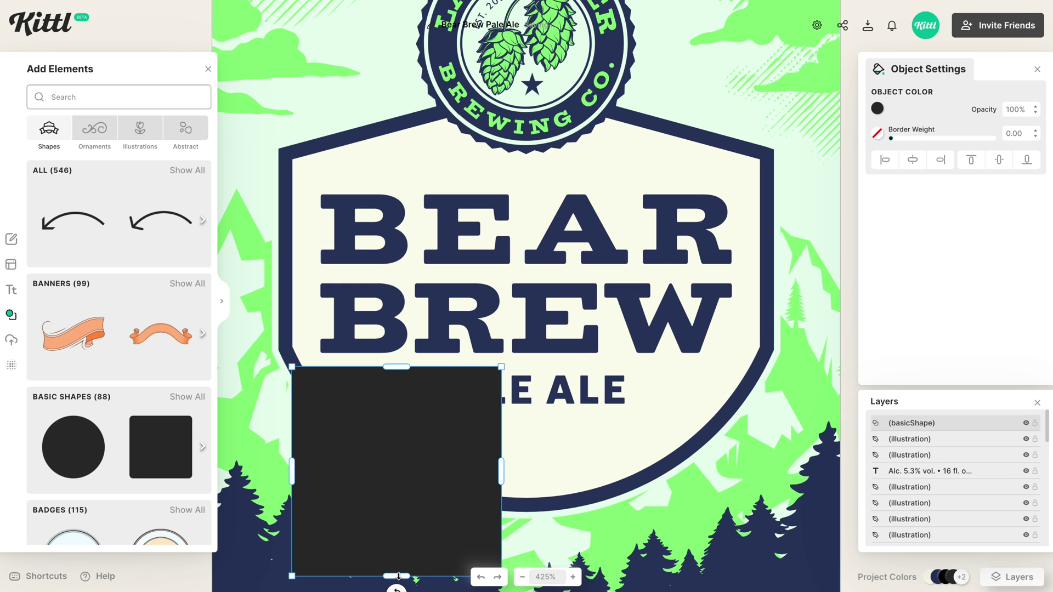
left_click_drag(399, 576, 396, 375)
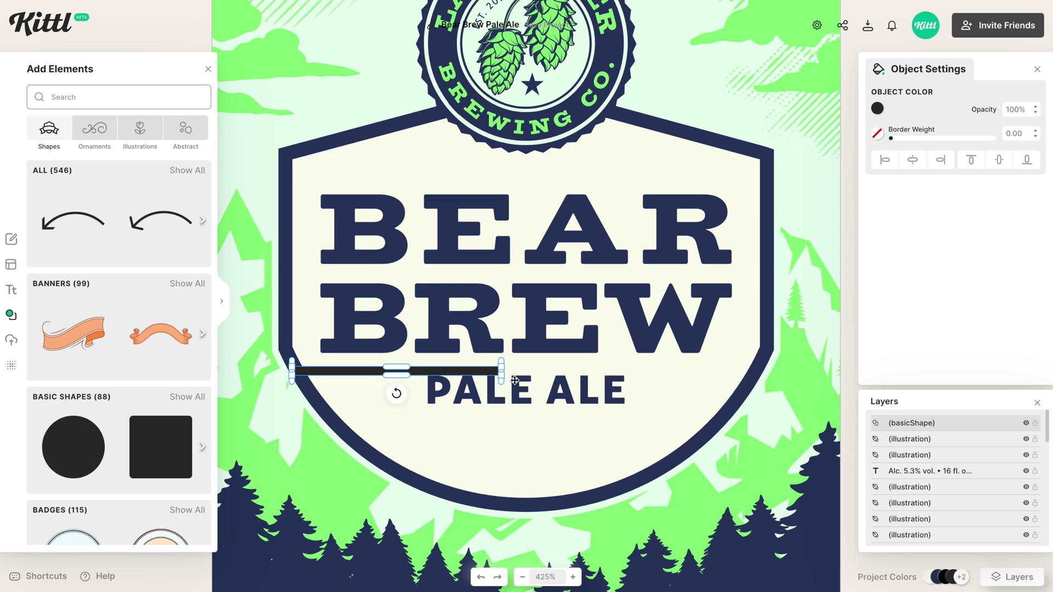
left_click_drag(501, 379, 393, 389)
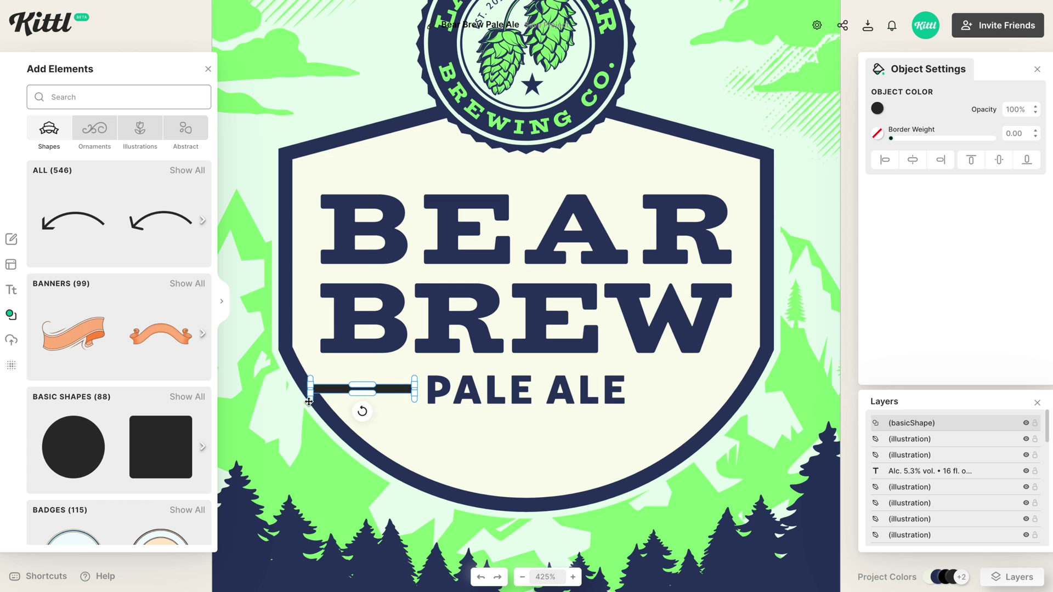
left_click_drag(311, 401, 338, 400)
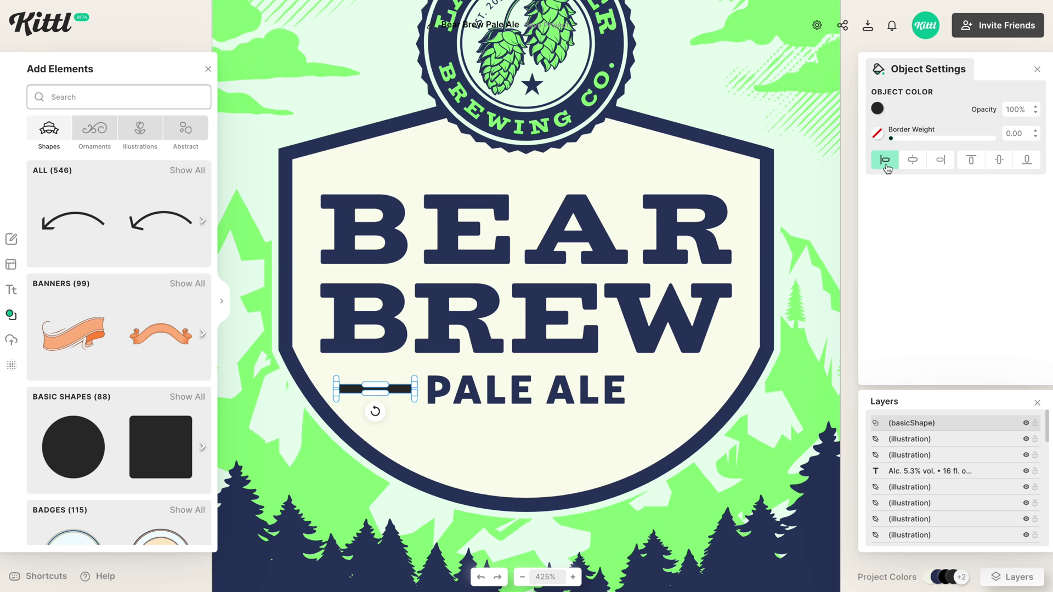
left_click(877, 109)
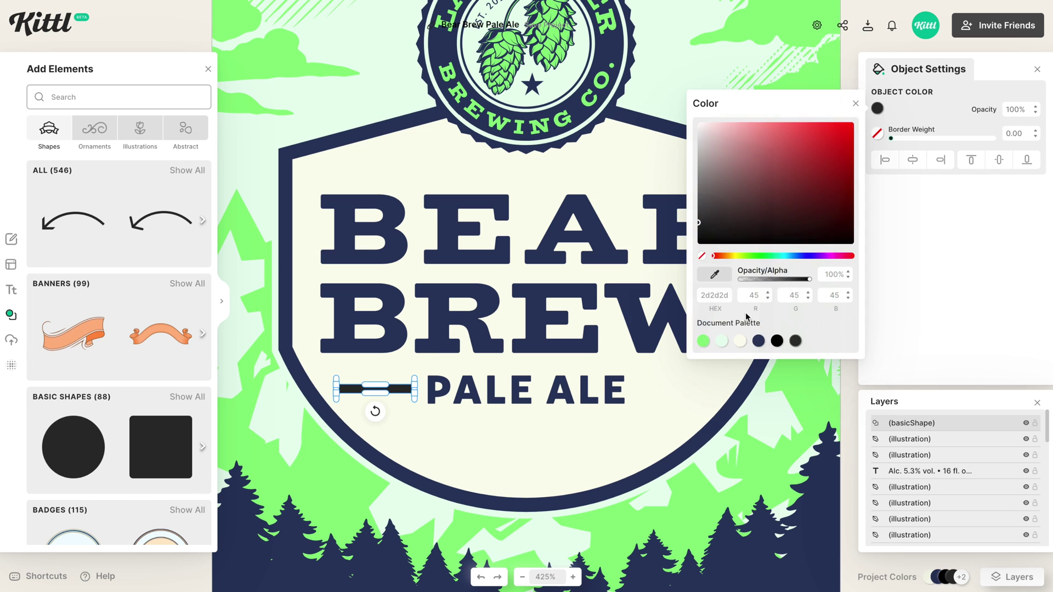
left_click(758, 340)
Duplicate the navy bar to the other side of "PALE ALE", group both bars and centre the group horizontally on the label
left_click_drag(386, 398, 702, 387)
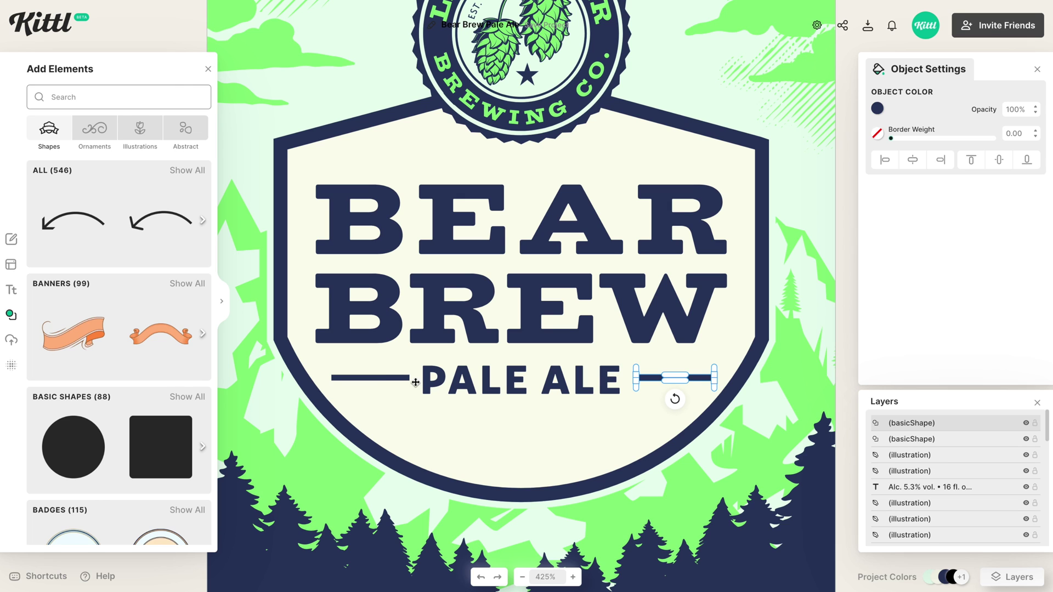
left_click(392, 380)
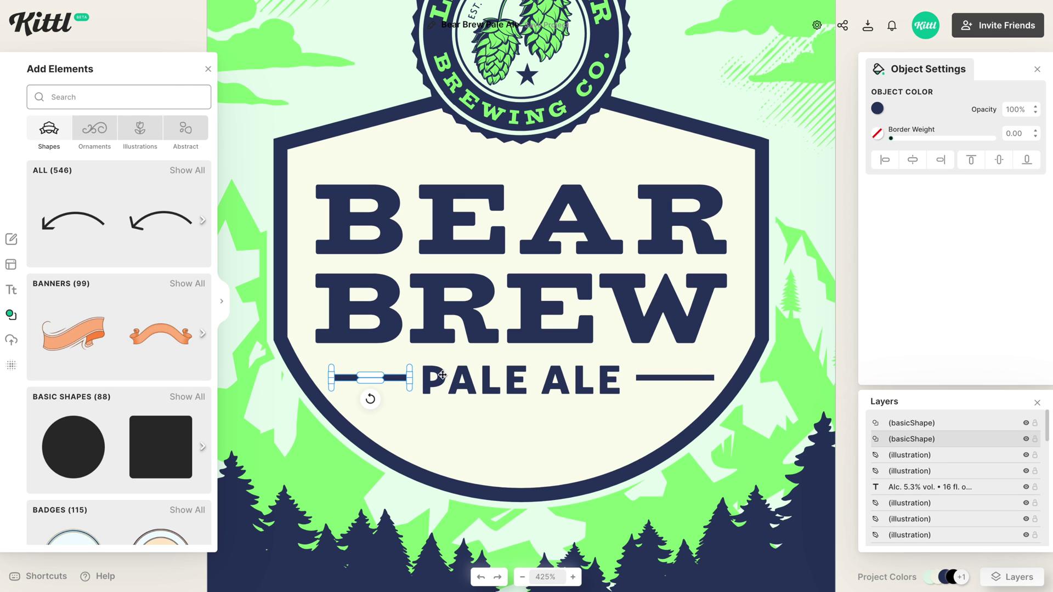
left_click(692, 380, "shift")
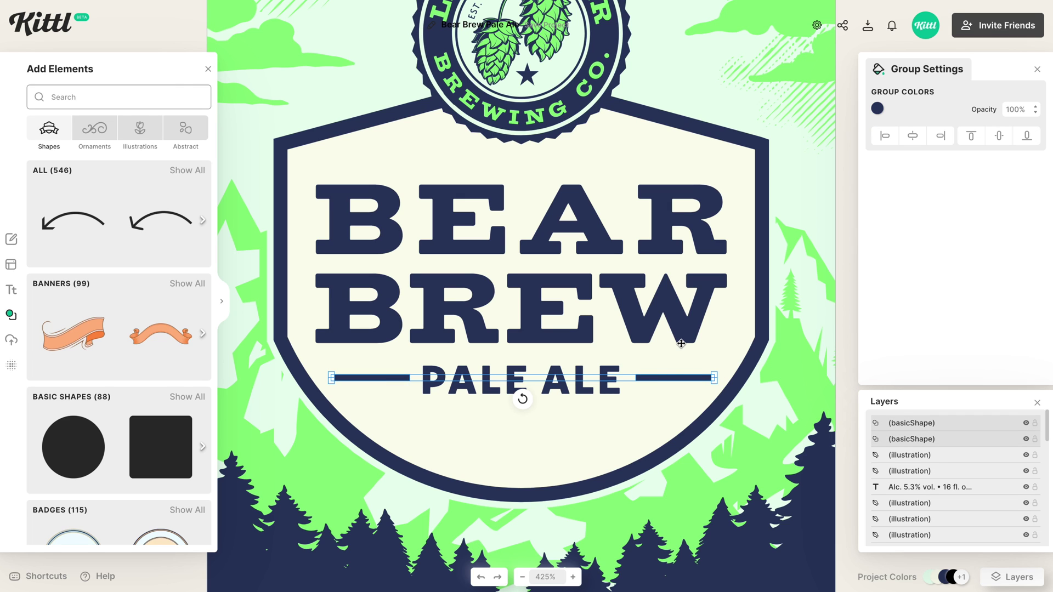
key("ctrl+g")
left_click(911, 137)
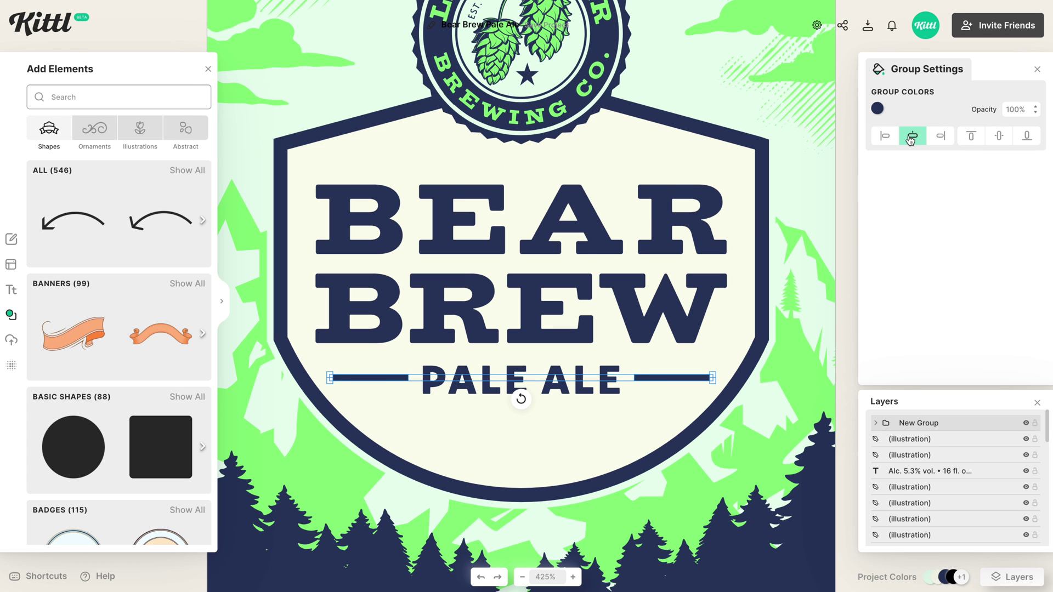
key("Escape")
key("shift+1")
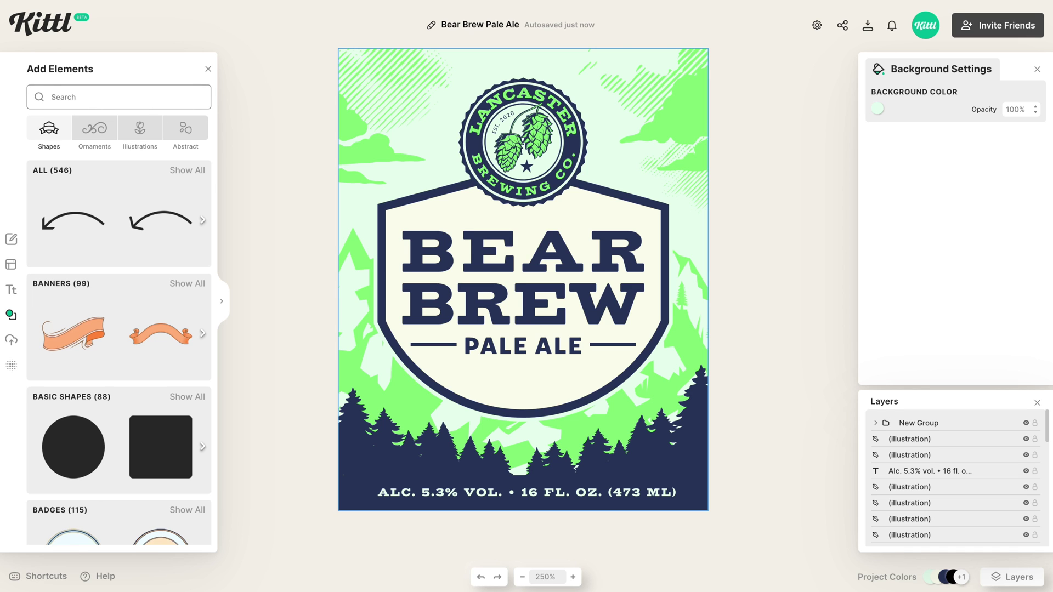
Search the elements for "bear", insert the paw print and shrink it to fit beneath "PALE ALE" inside the badge
type("bear")
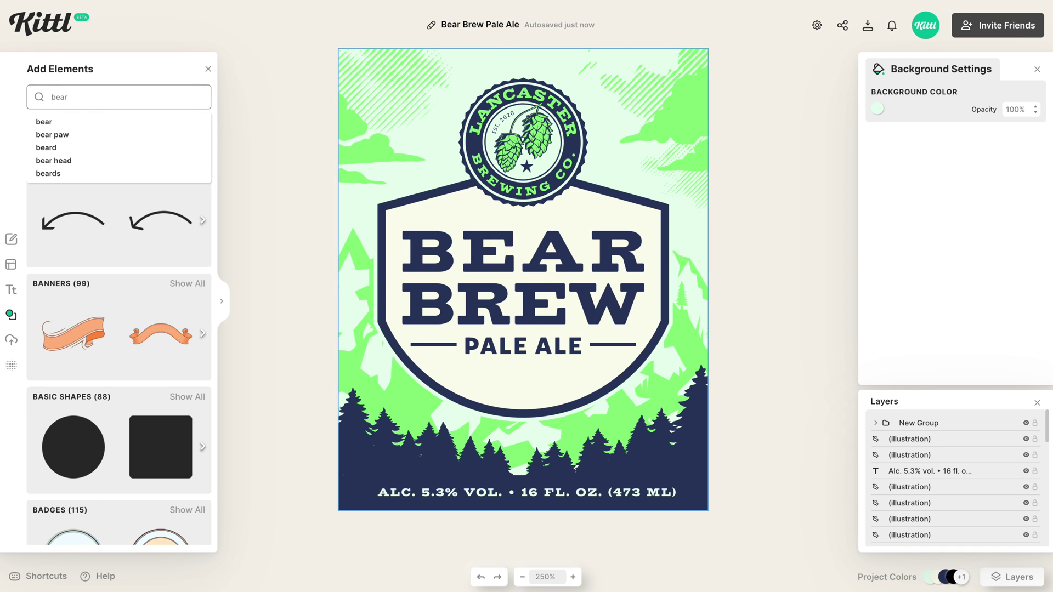
key("Return")
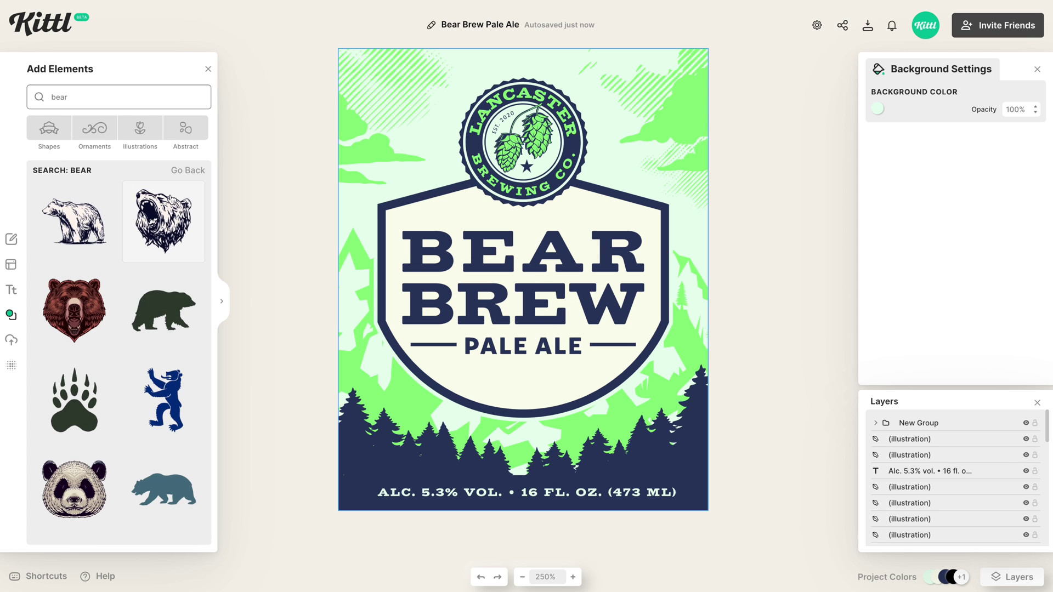
scroll(170, 210, "down", 1)
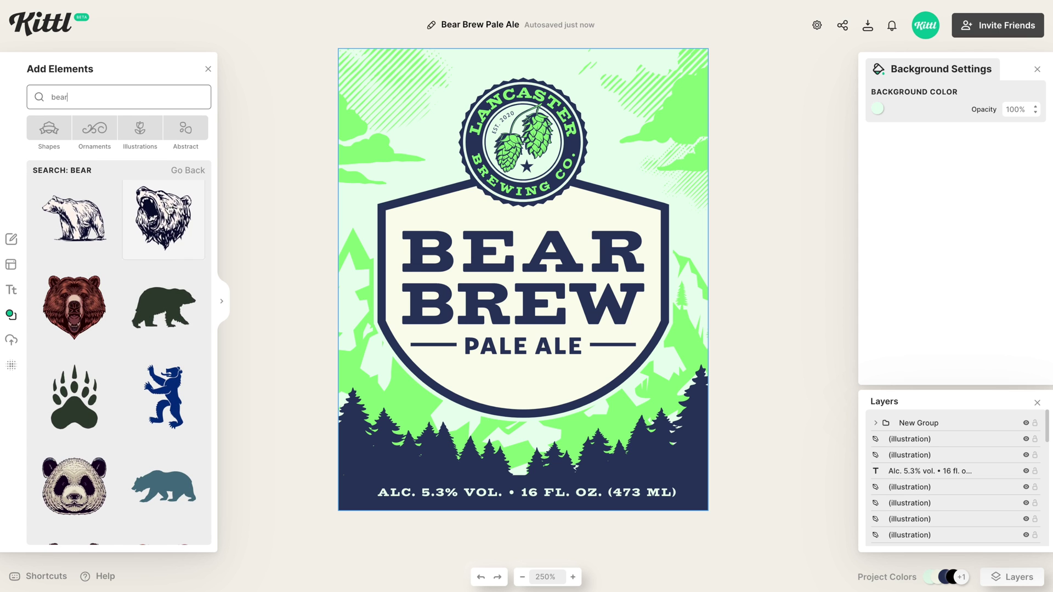
left_click(67, 384)
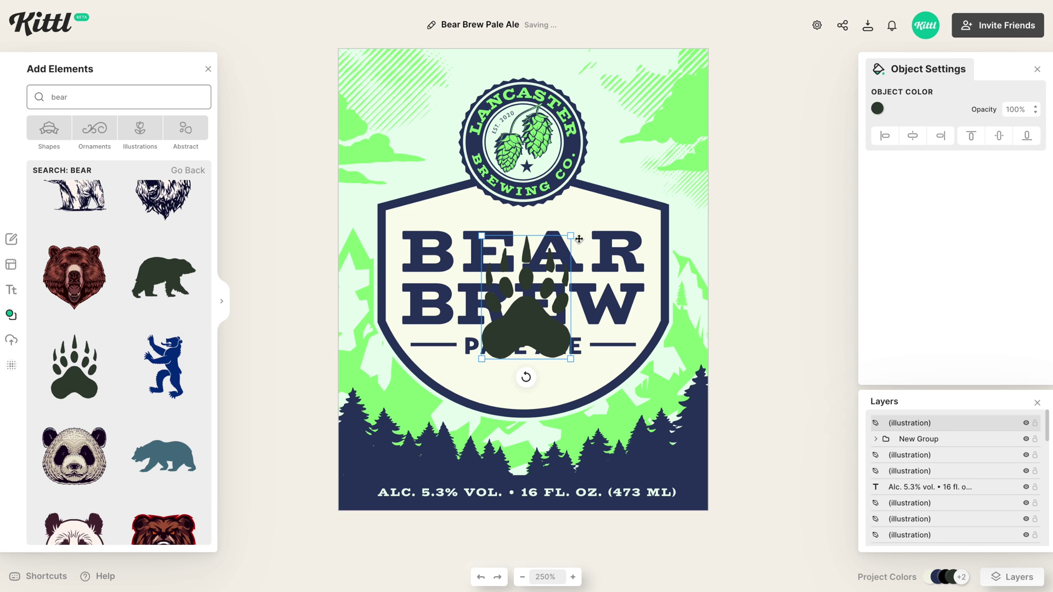
left_click_drag(566, 240, 520, 384)
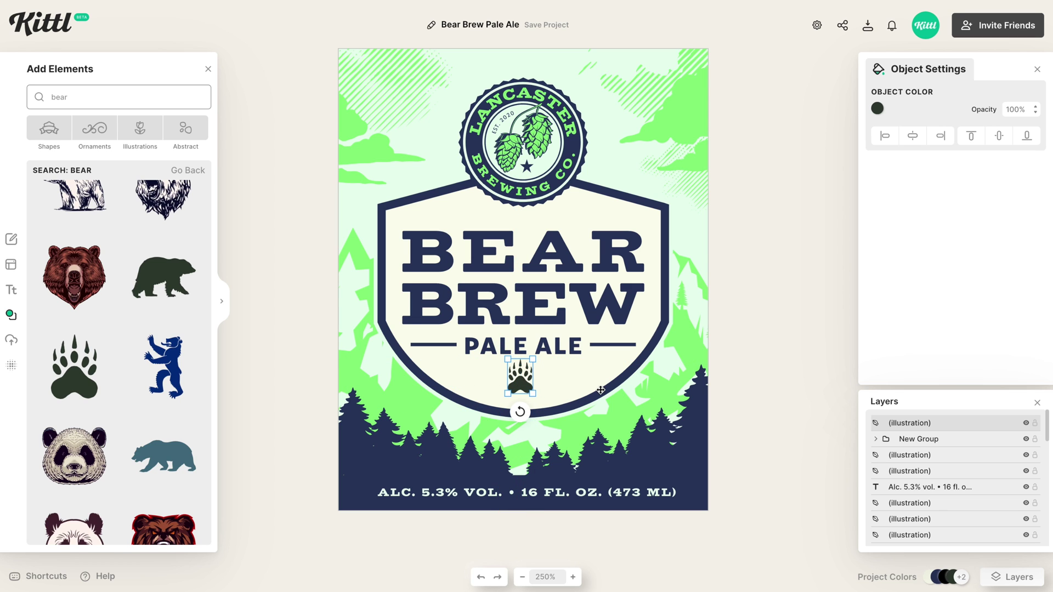
Fill the paw print with the palette's green (8cf37f), shrink it slightly and centre it horizontally on the label
left_click(877, 110)
left_click(702, 340)
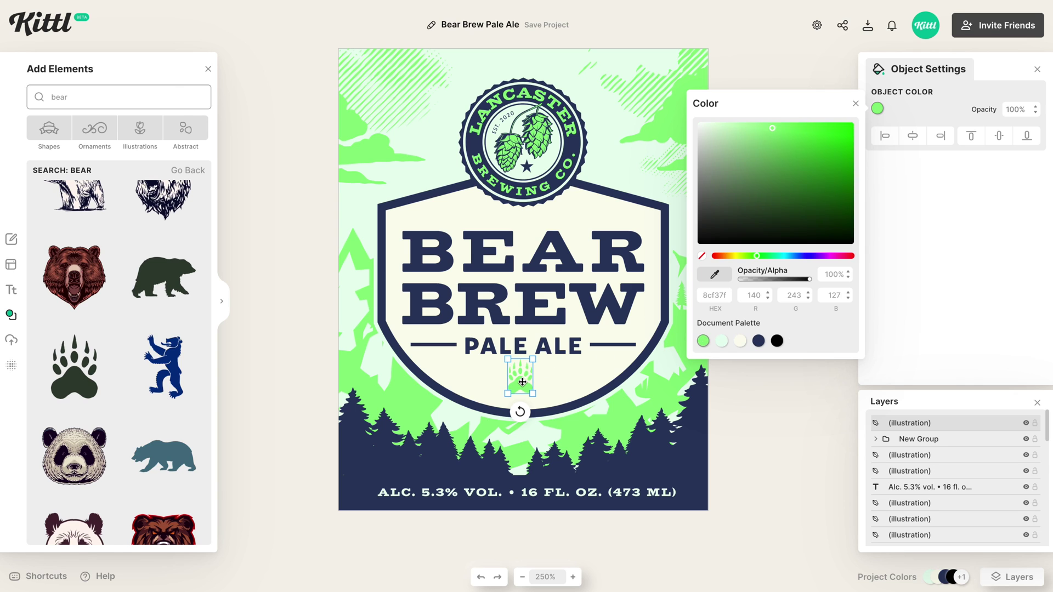
left_click_drag(522, 382, 532, 362)
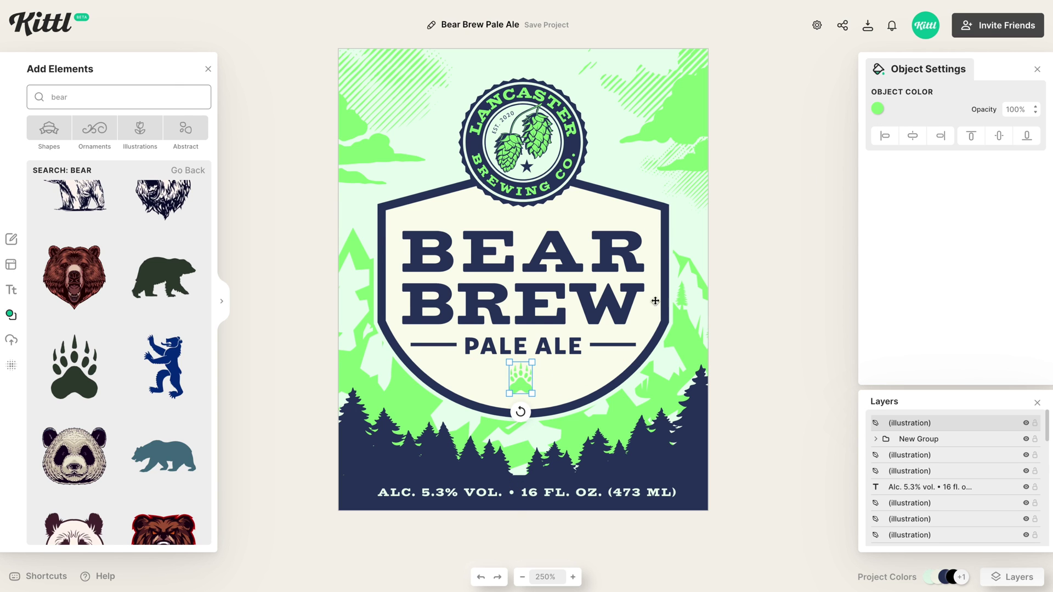
left_click(914, 137)
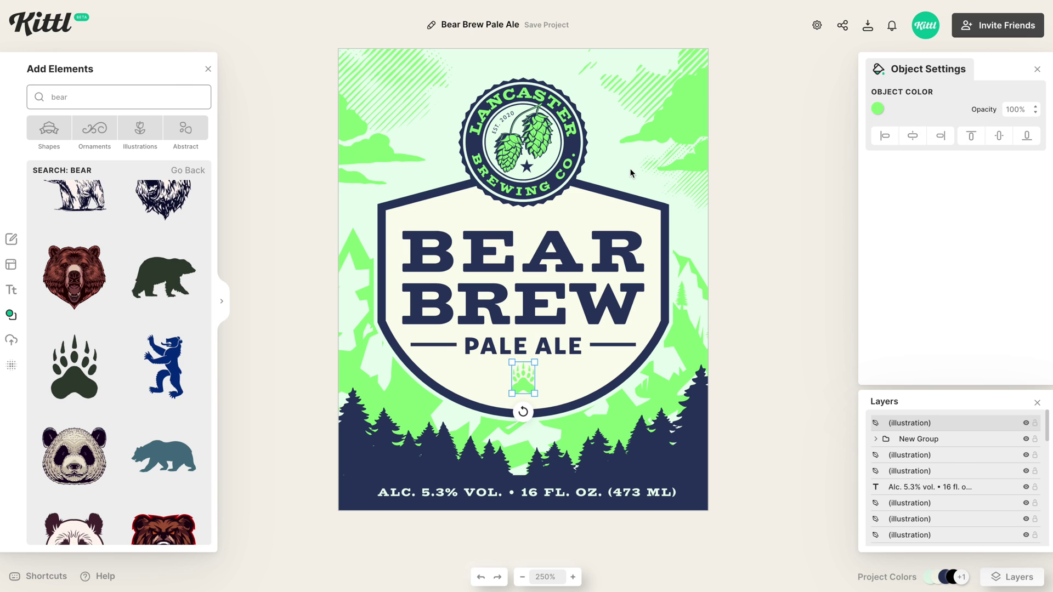
left_click(598, 171)
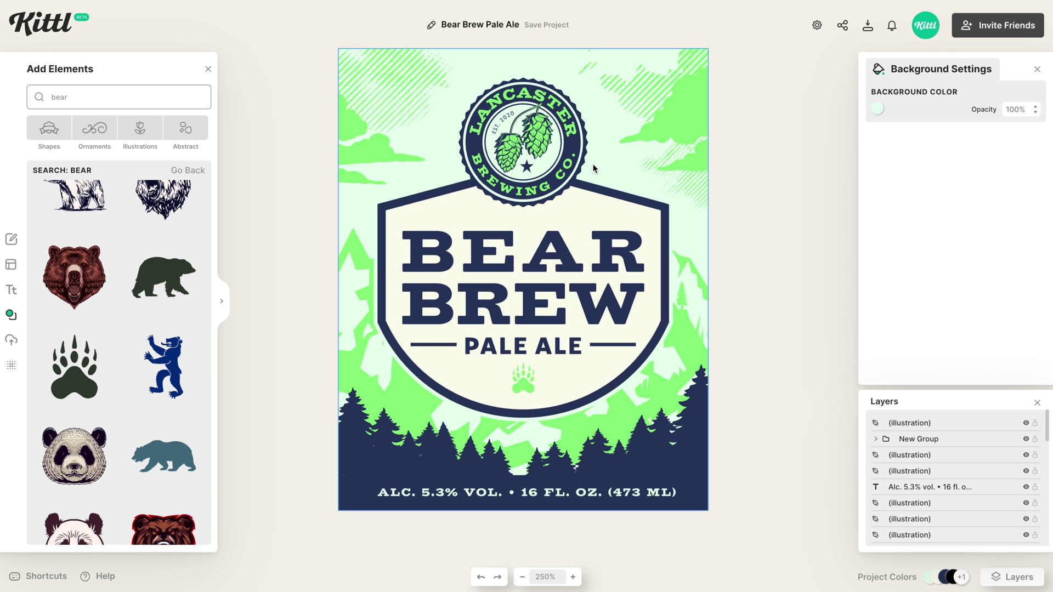
Add a text reading "premium" and scale it down to size 13 on the left side of the paw print
key("t")
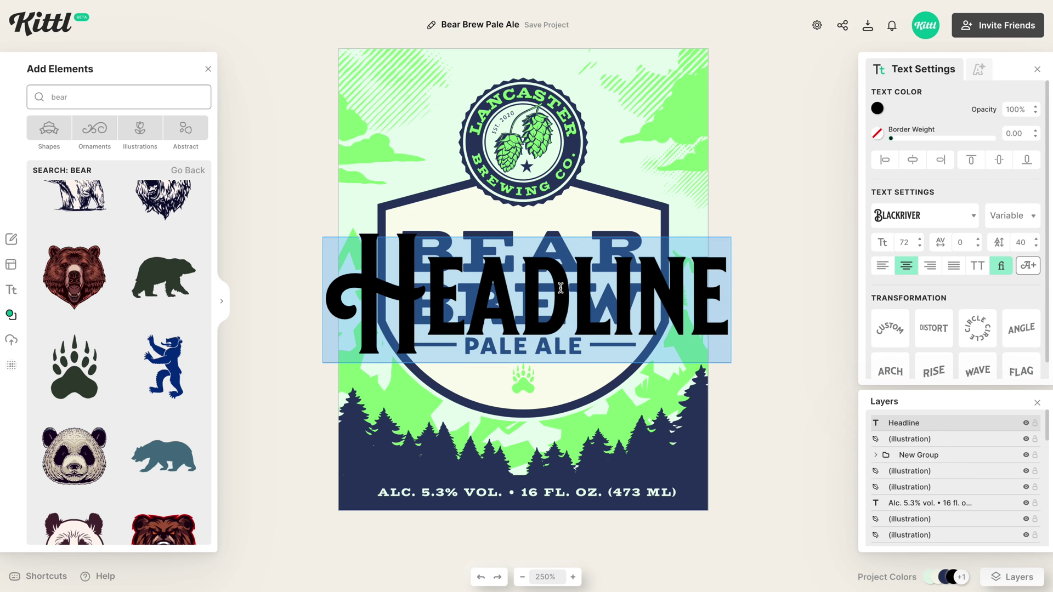
type("PREMIU")
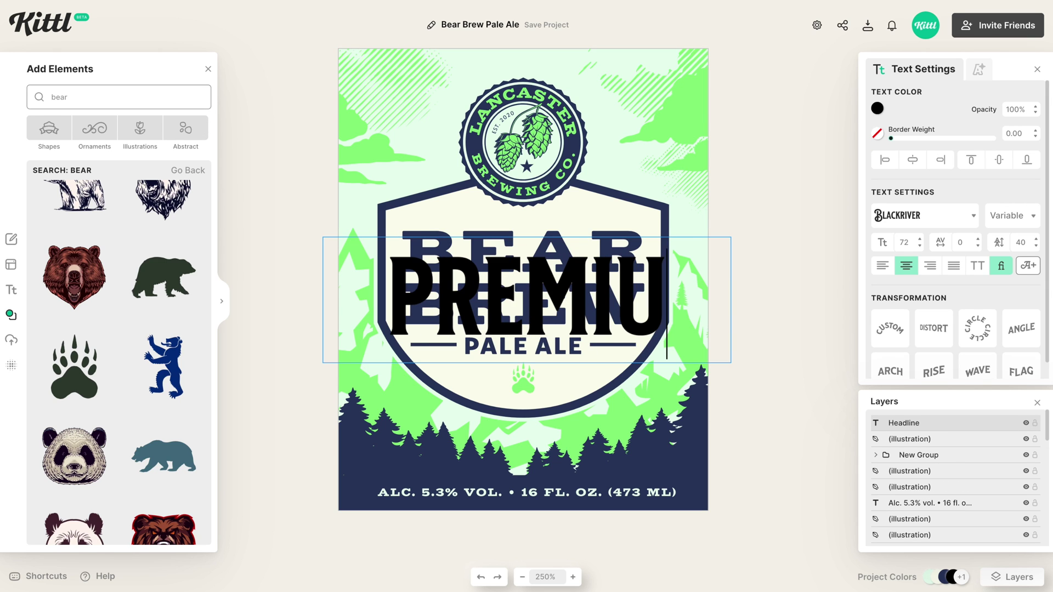
type("M")
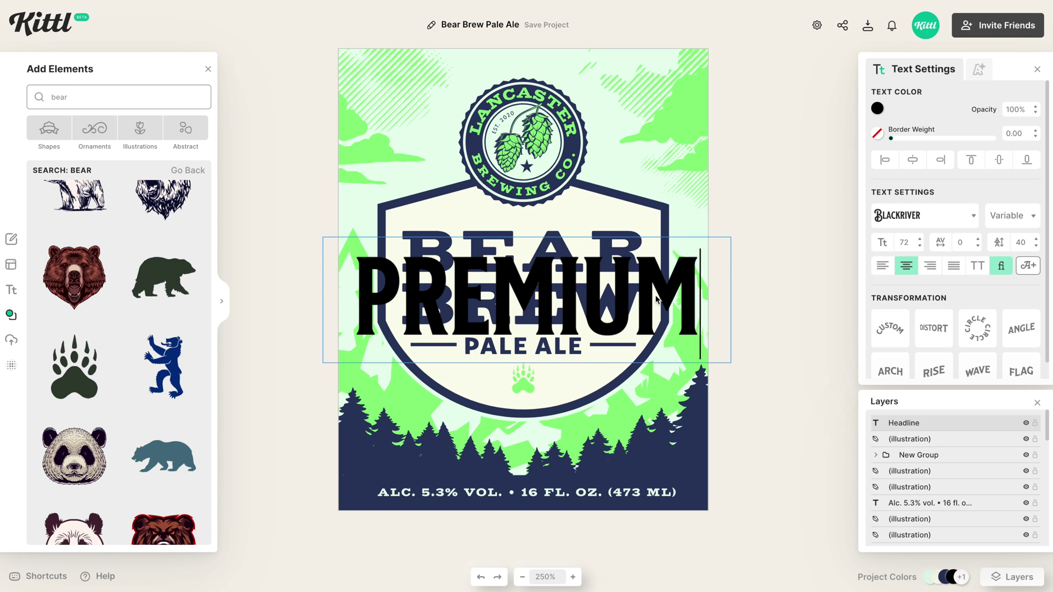
key("Escape")
left_click_drag(729, 237, 465, 377)
Set the "premium" text in Adventurer 01 and colour it with the palette's green (8cf37f)
left_click(927, 221)
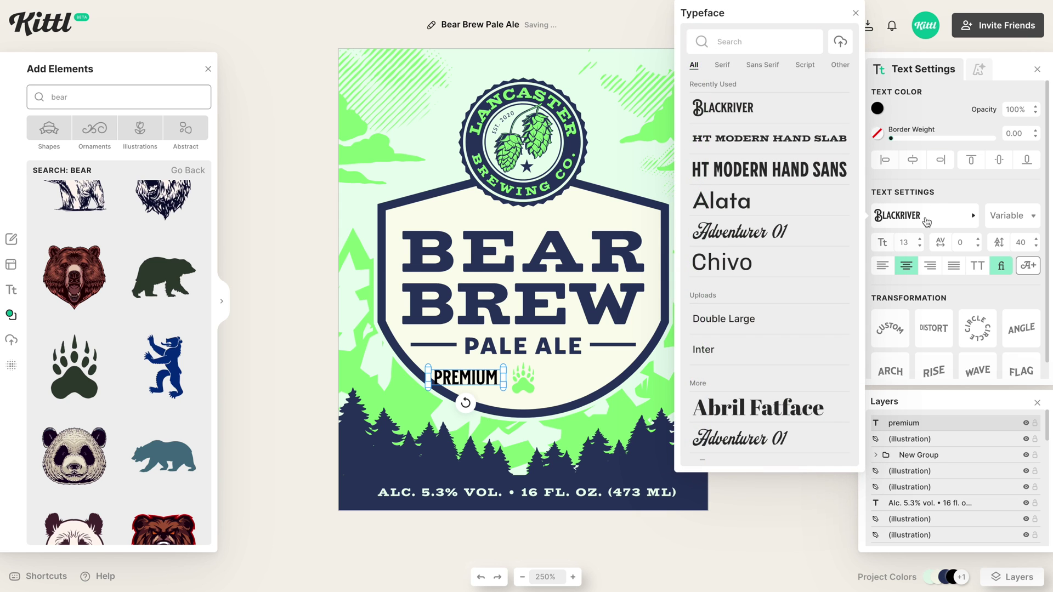
left_click(785, 232)
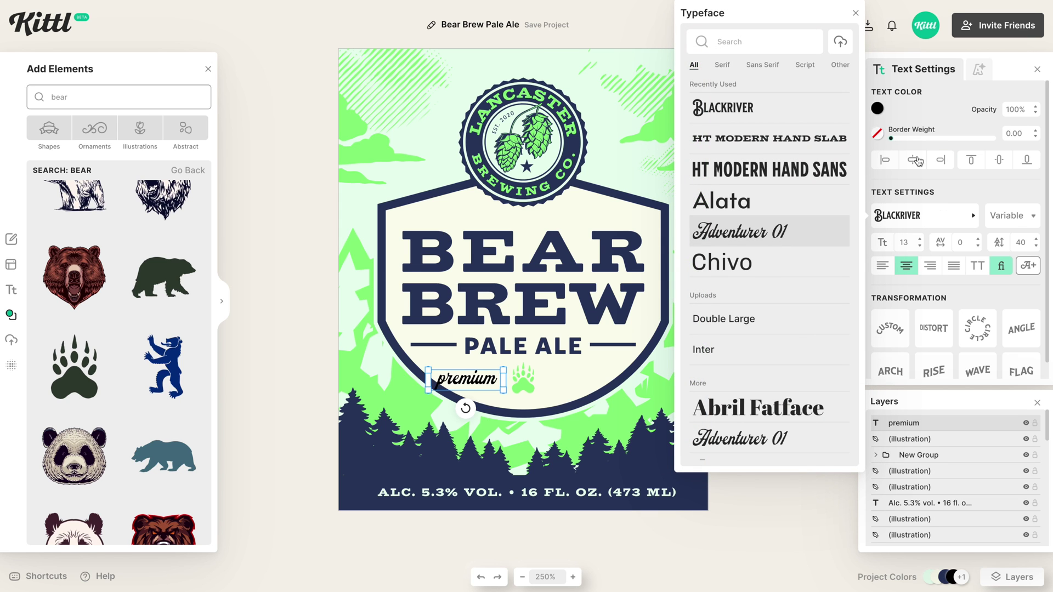
left_click(878, 109)
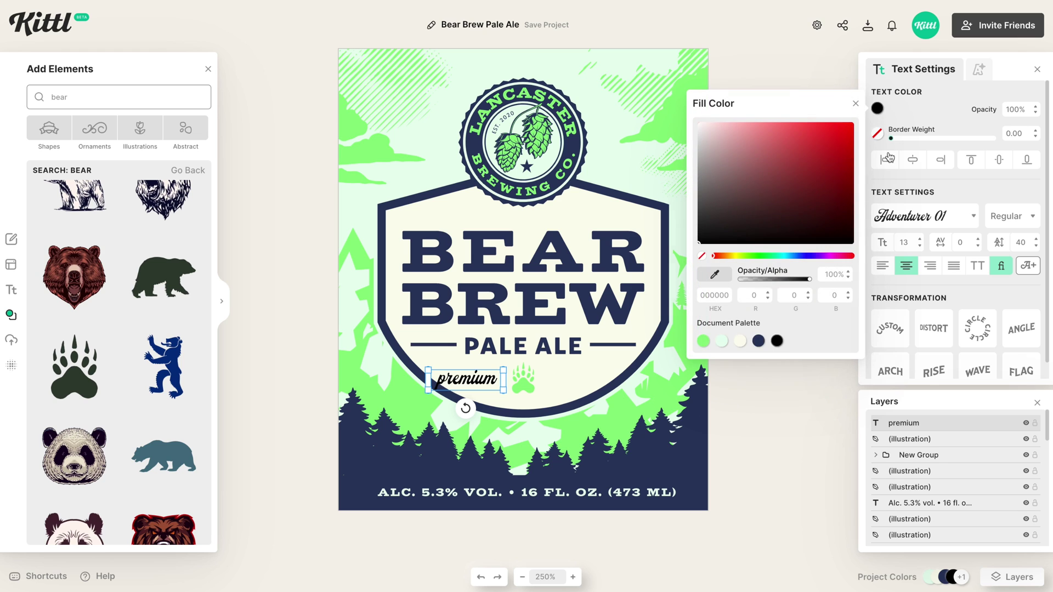
left_click(704, 341)
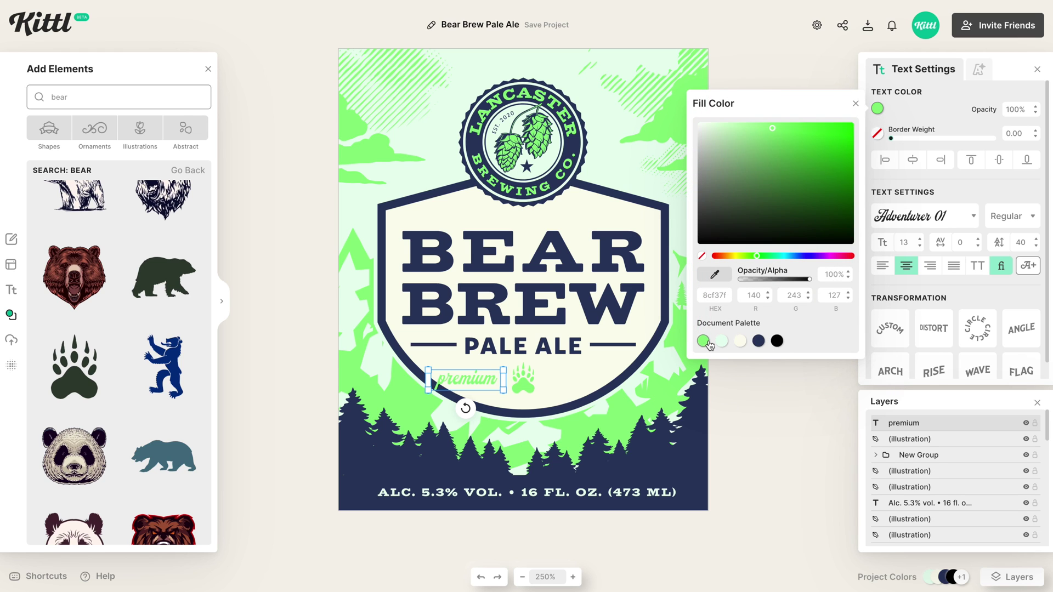
Capitalise the first letter of the script text beside the paw print so it reads "Premium"
left_click(447, 380)
double_click(447, 381)
left_click_drag(445, 382, 434, 385)
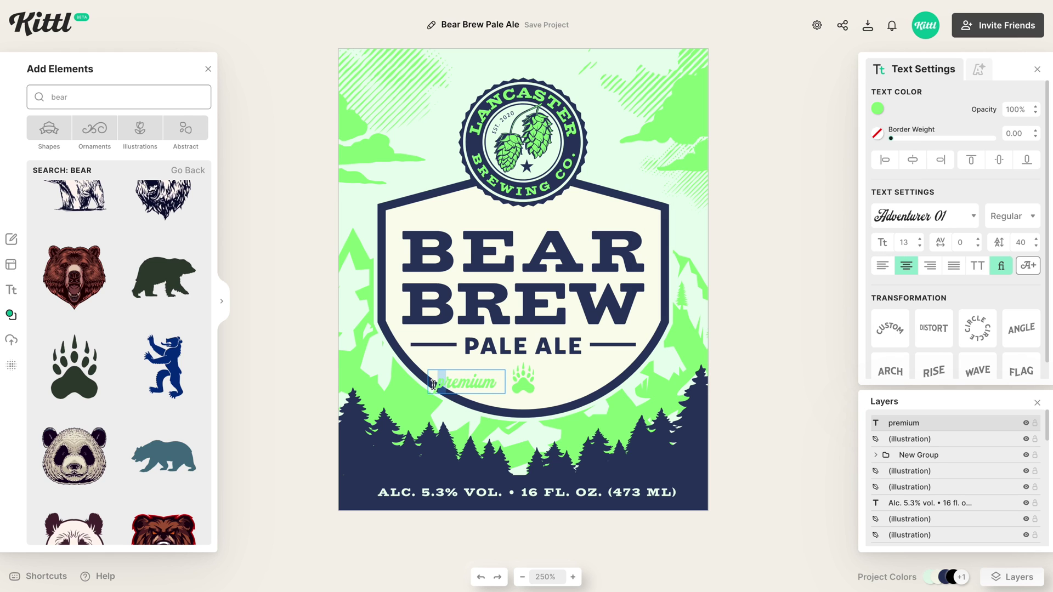
type("P")
key("Escape")
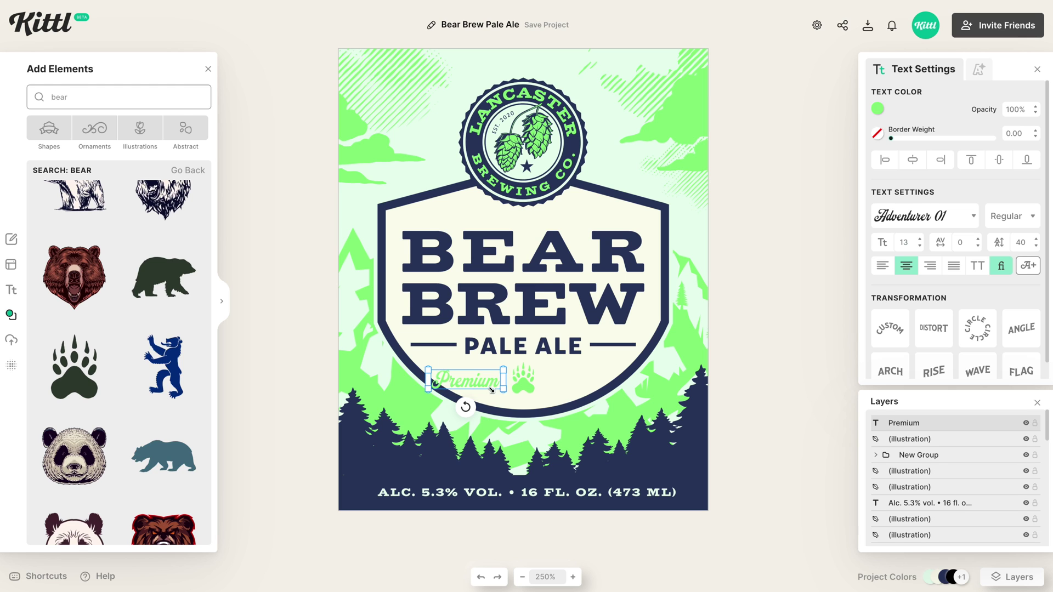
Reduce the "Premium" text to size 8 and nudge it right and down to sit level beside the paw print
mouse_move(491, 390)
left_mouse_down()
mouse_move(481, 385)
mouse_move(486, 372)
left_mouse_up()
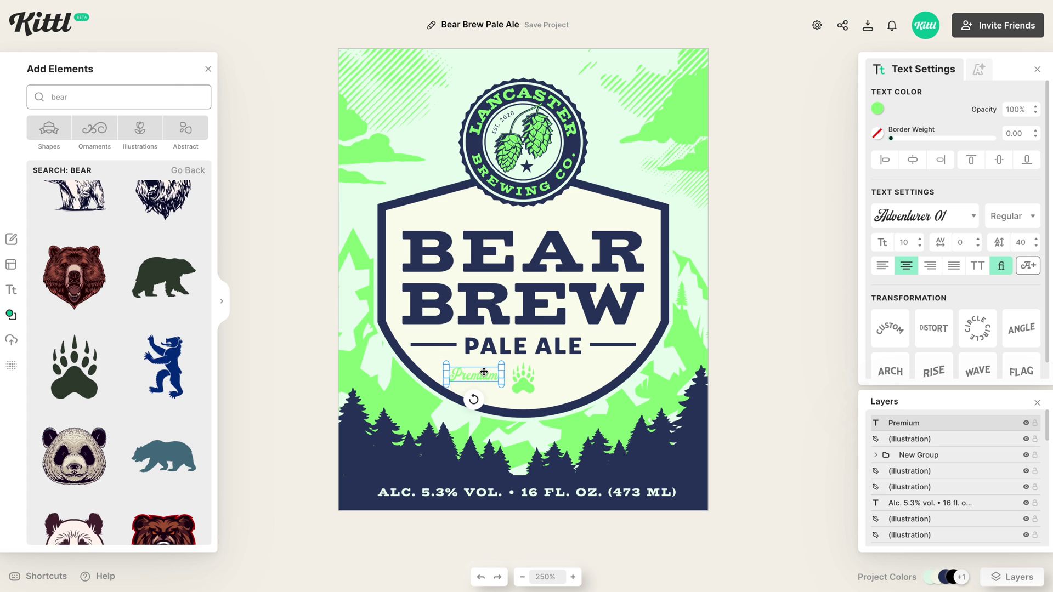
left_click(919, 245)
left_click(920, 247)
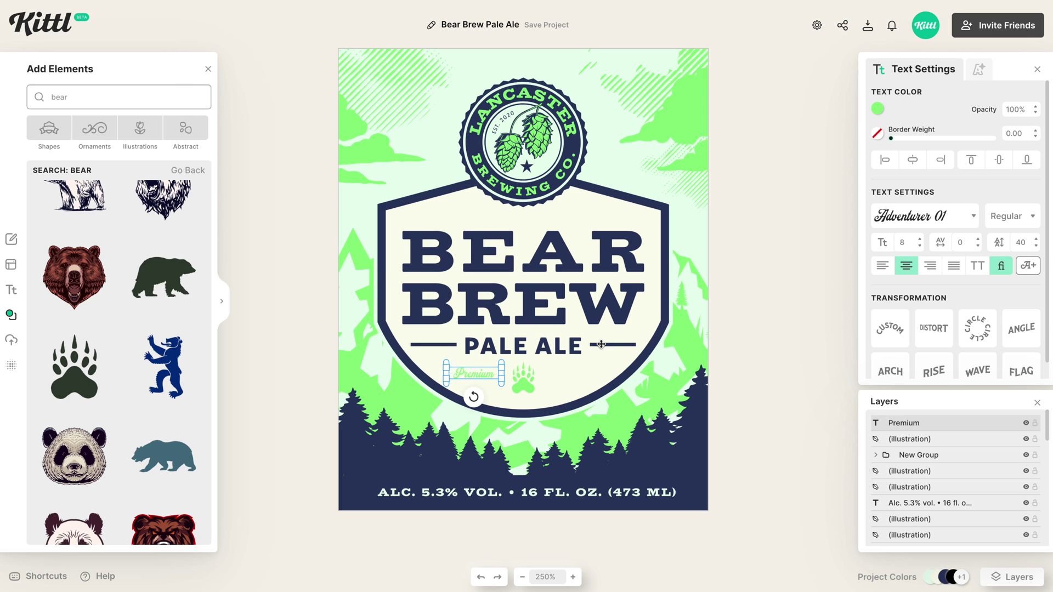
key("Right")
key("Right")
key("Right")
key("Right")
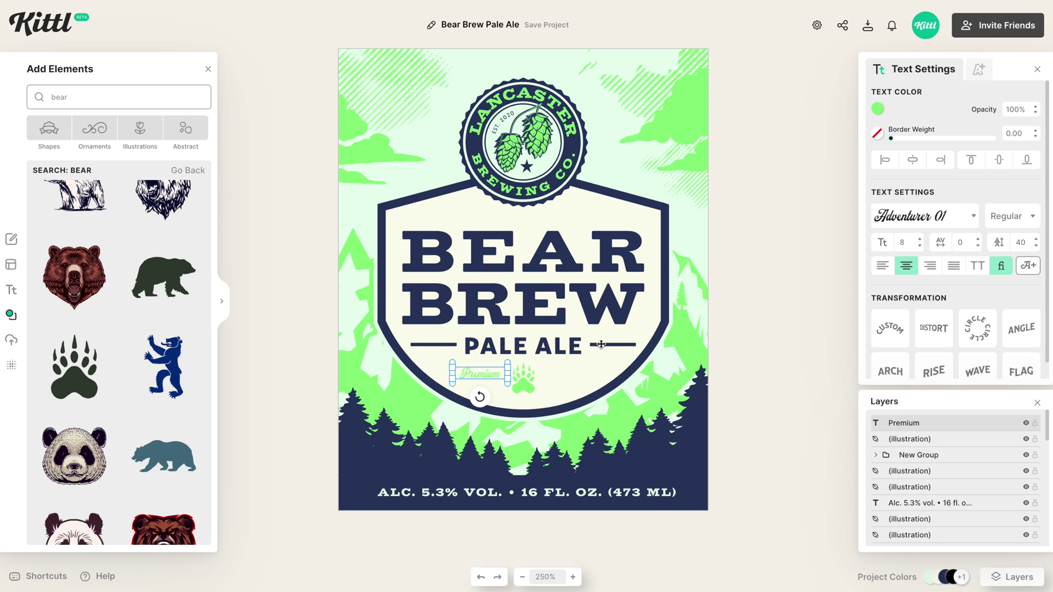
key("Down")
key("Down")
key("Down")
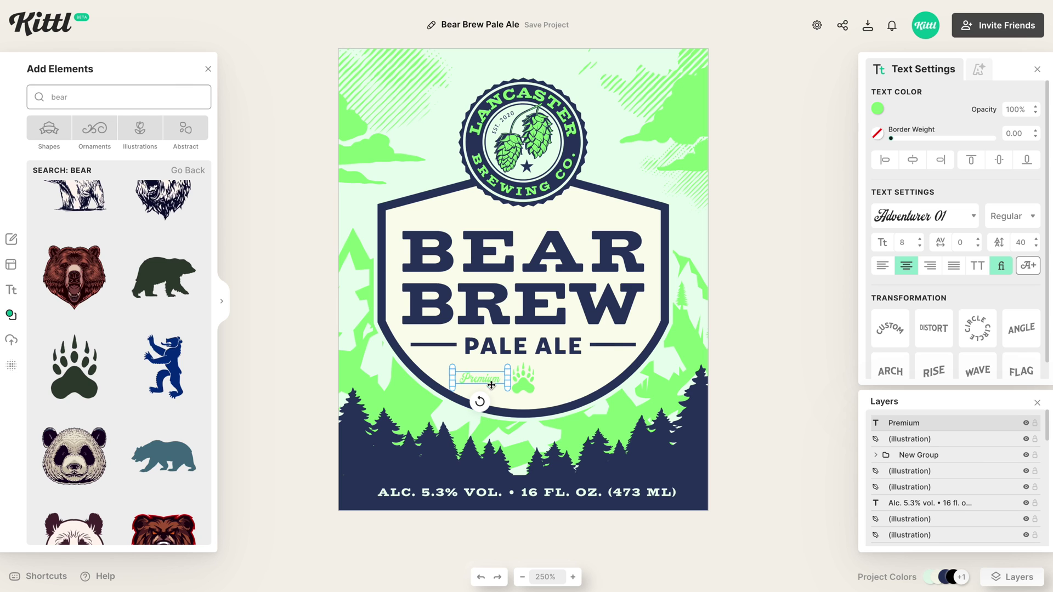
Duplicate the "Premium" text to the right side of the paw print and change the copy to "Quality"
left_click_drag(510, 379, 596, 379)
double_click(566, 379)
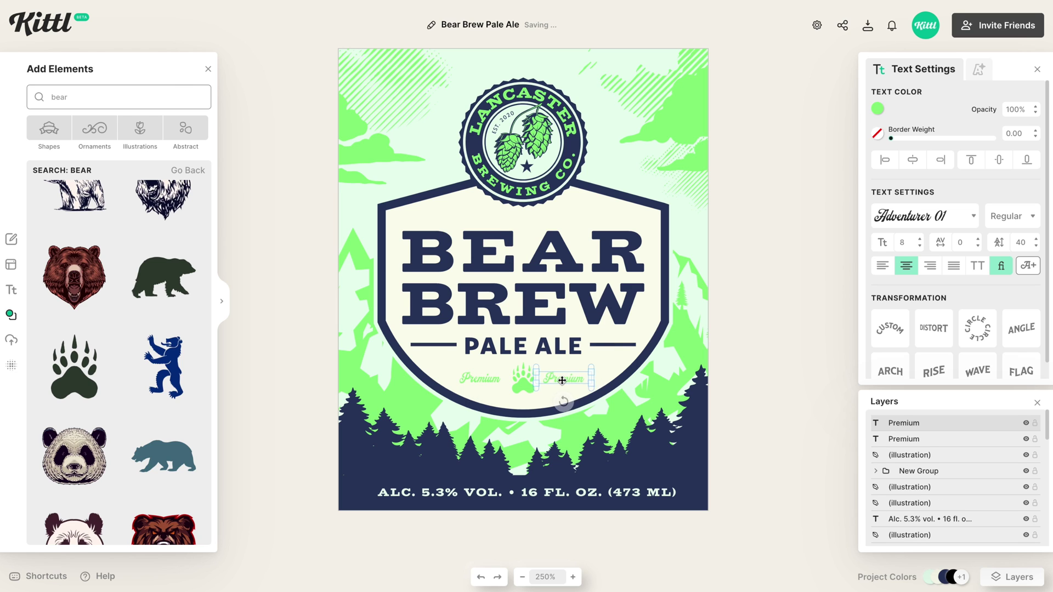
type("Quality")
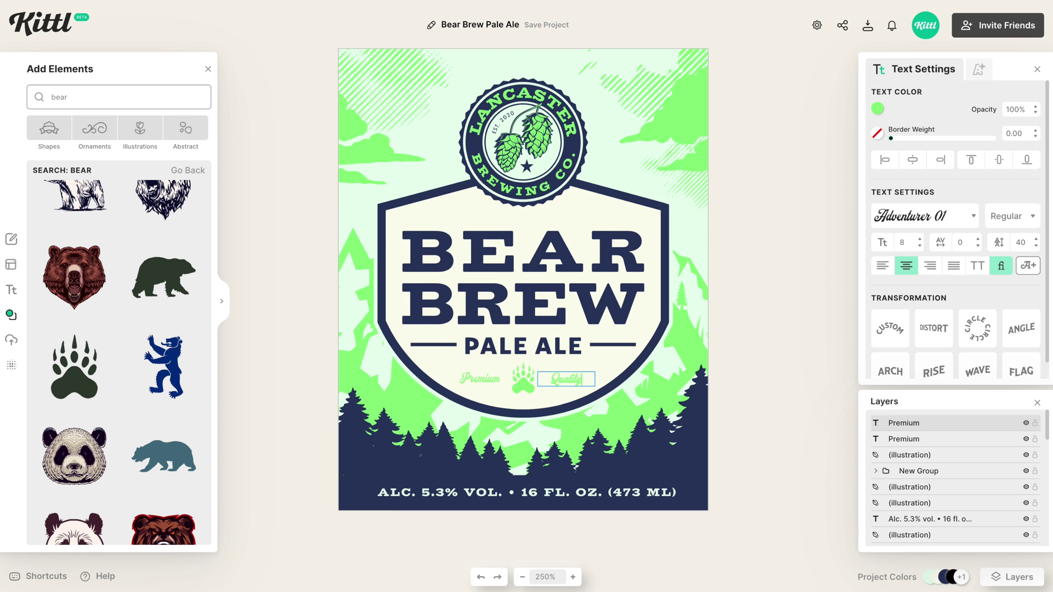
Select the BEAR, BREW and PALE ALE lines with their side bars and move them slightly upward inside the badge
left_click(603, 253)
scroll(605, 287, "down", 1)
left_click(604, 284, "shift")
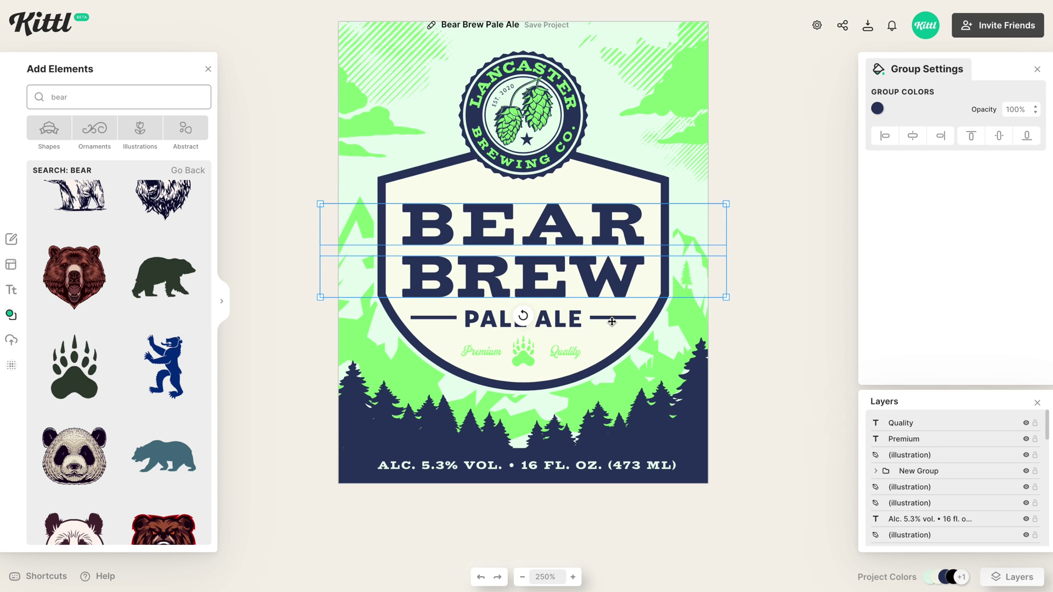
left_click(552, 322, "shift")
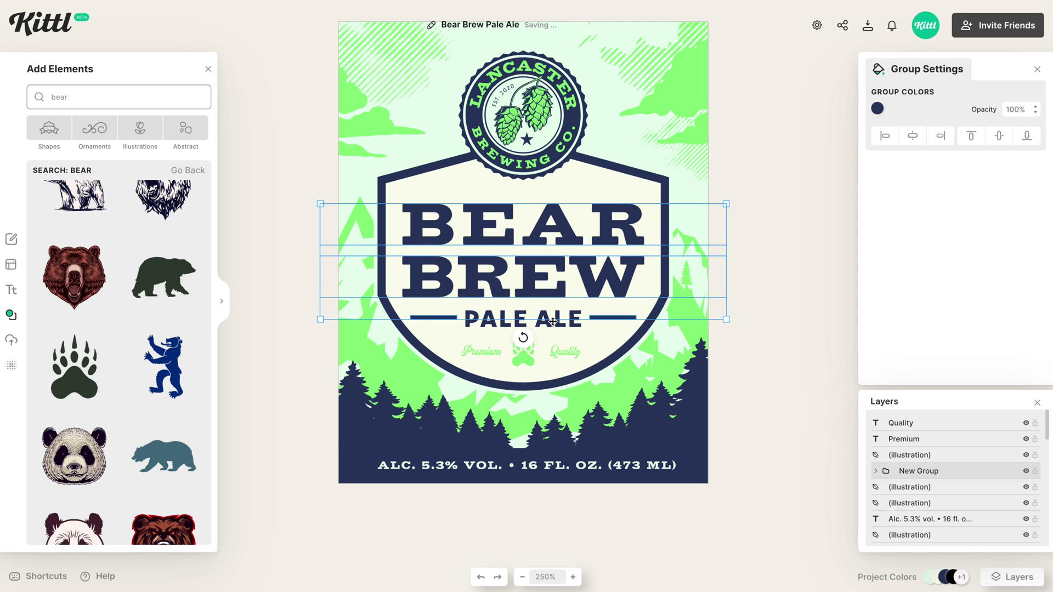
left_click(417, 322, "shift")
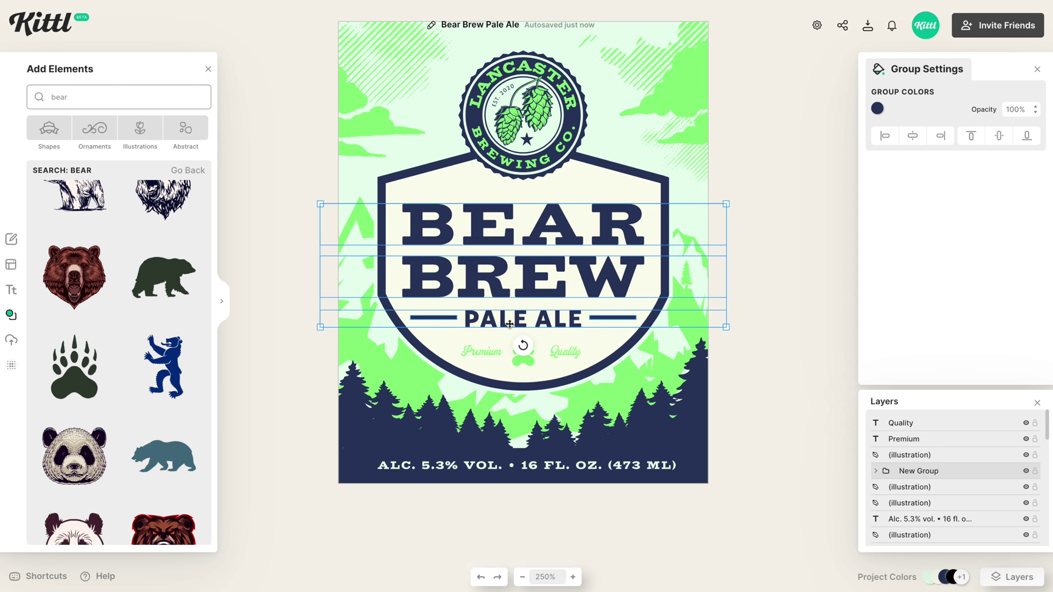
left_click_drag(510, 324, 509, 320)
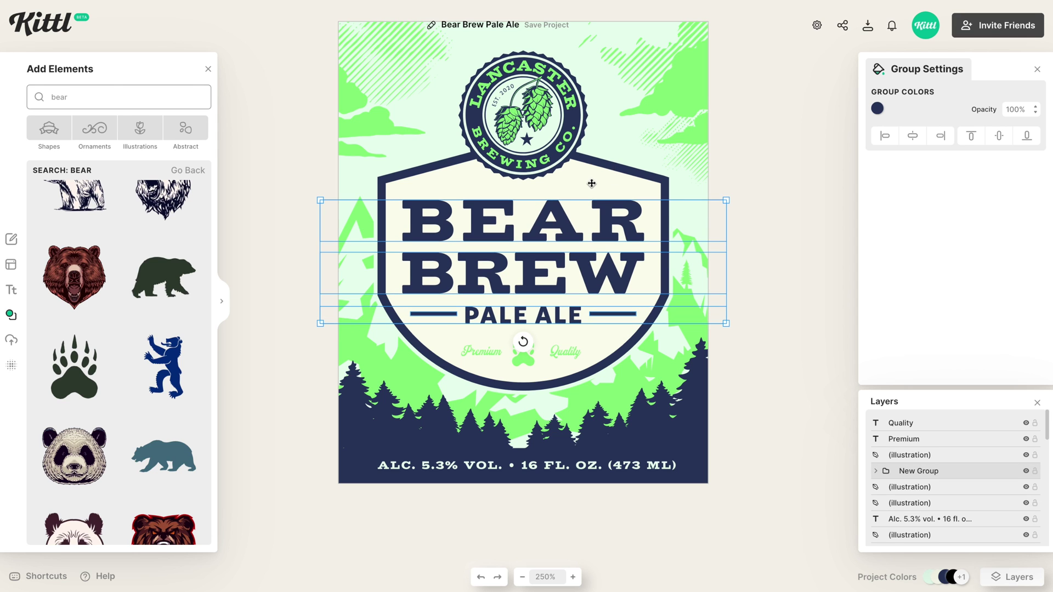
Give the BEAR text a Line Shadow in the palette's green (8cf37f) with an offset of 40
left_click(624, 230)
left_click(622, 225)
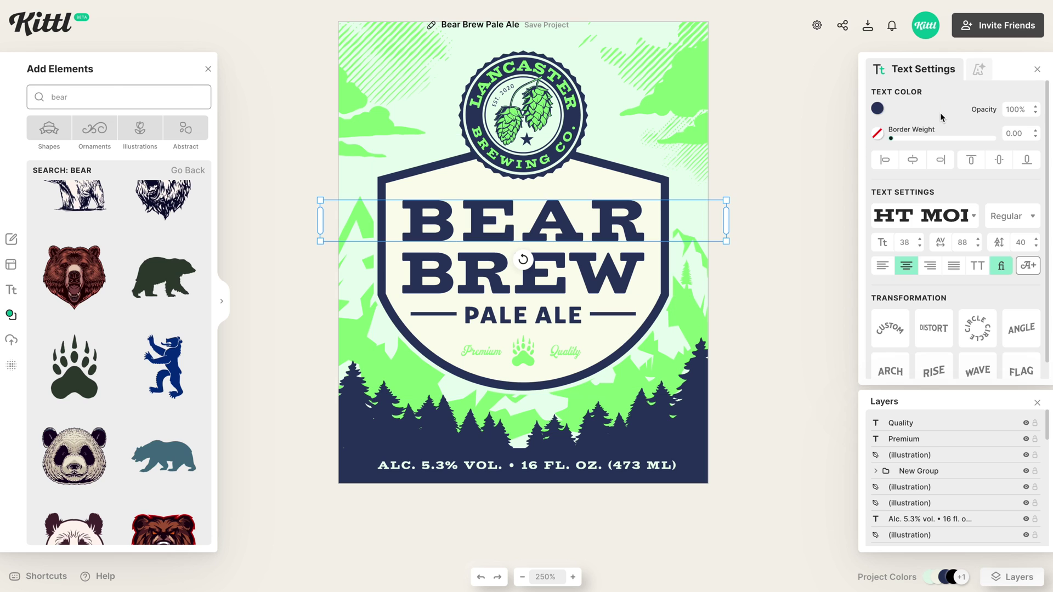
left_click(977, 70)
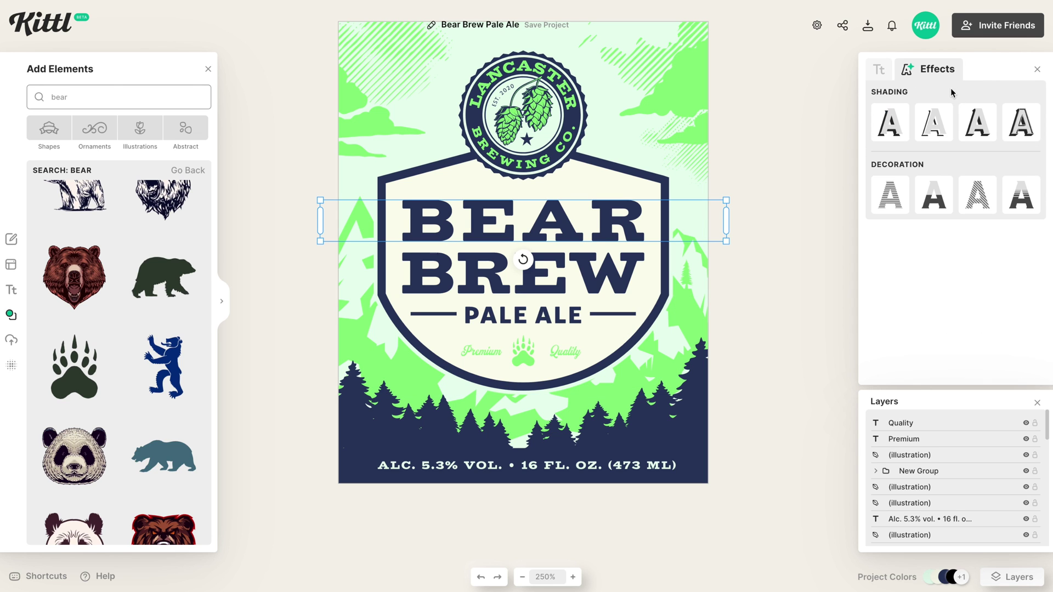
left_click(927, 125)
left_click(1035, 158)
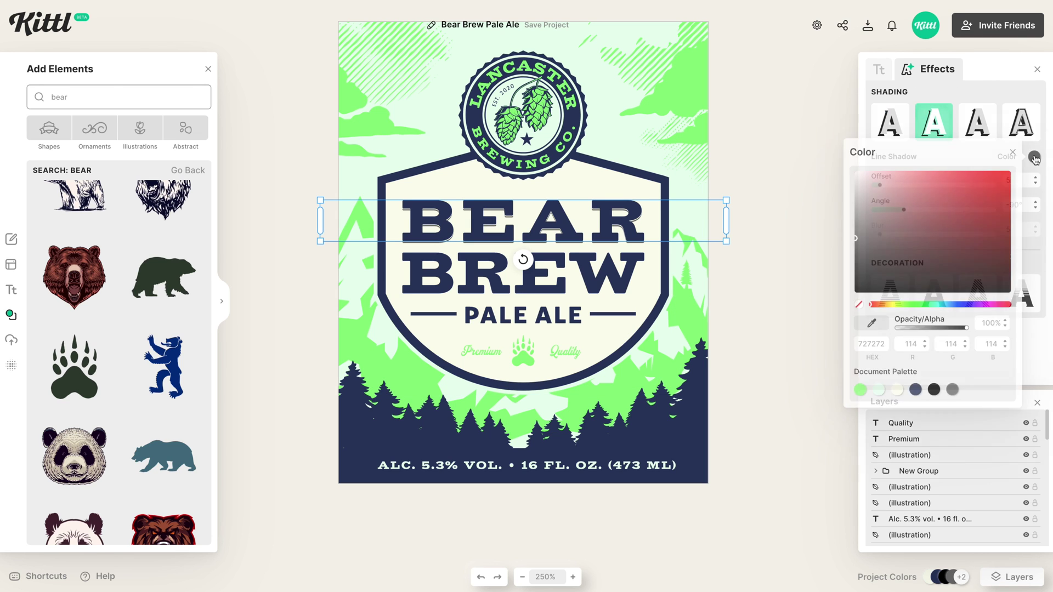
left_click(860, 390)
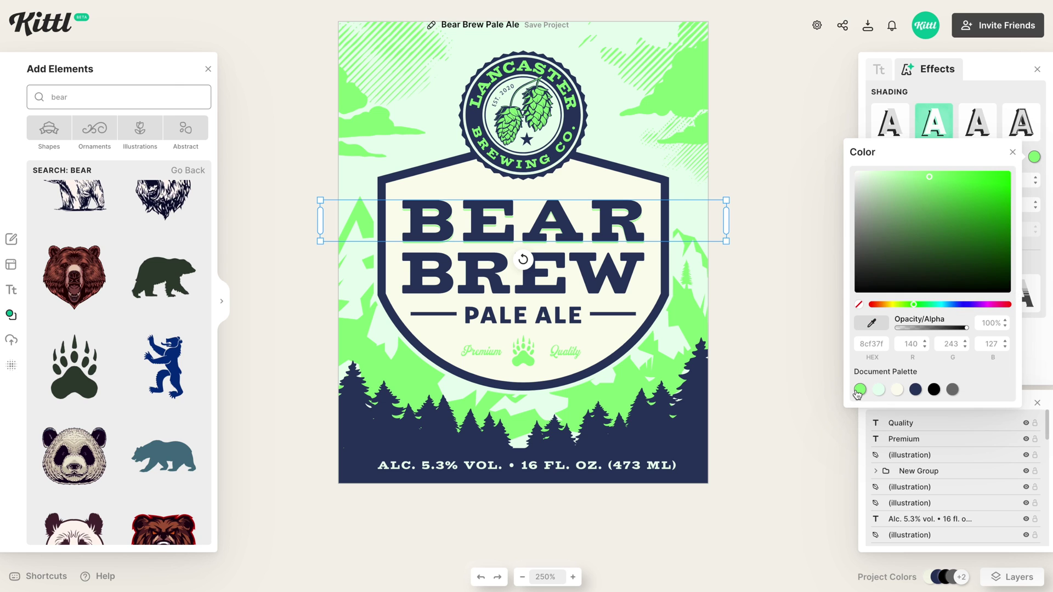
left_click(937, 127)
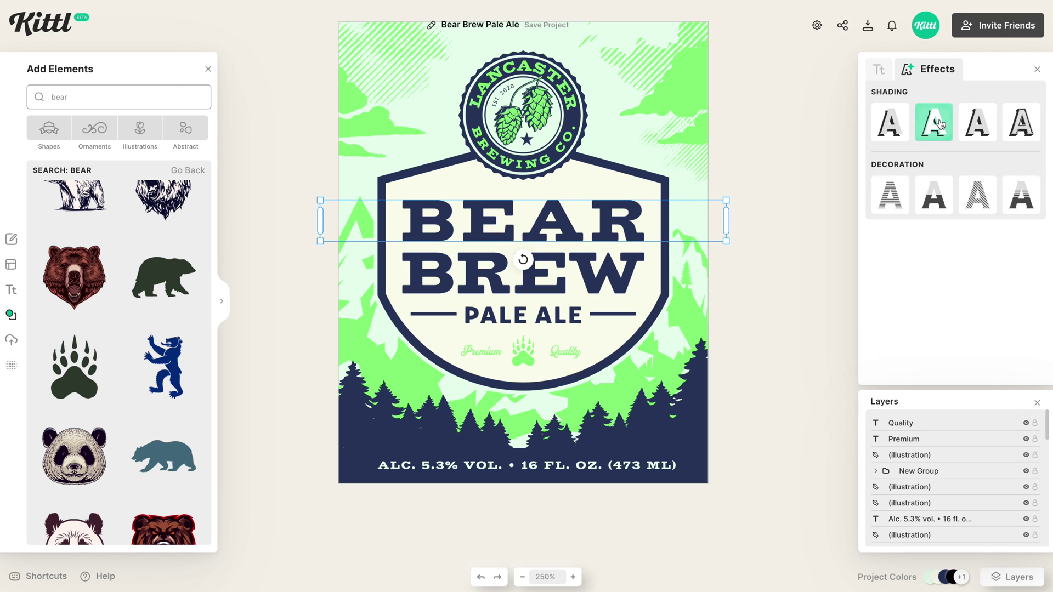
left_click(902, 213)
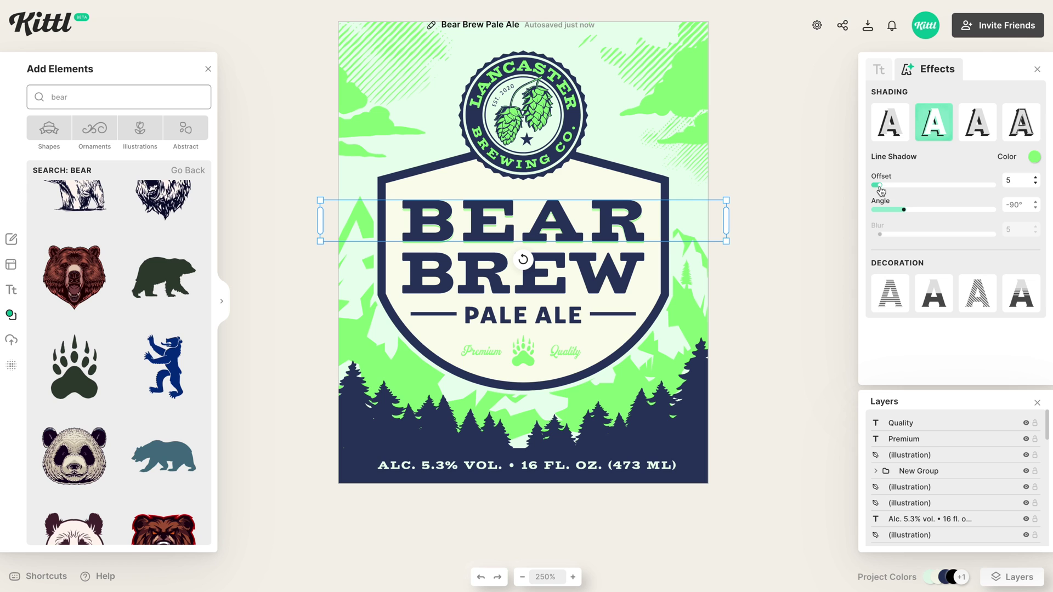
left_click_drag(879, 185, 909, 190)
key("ctrl+plus")
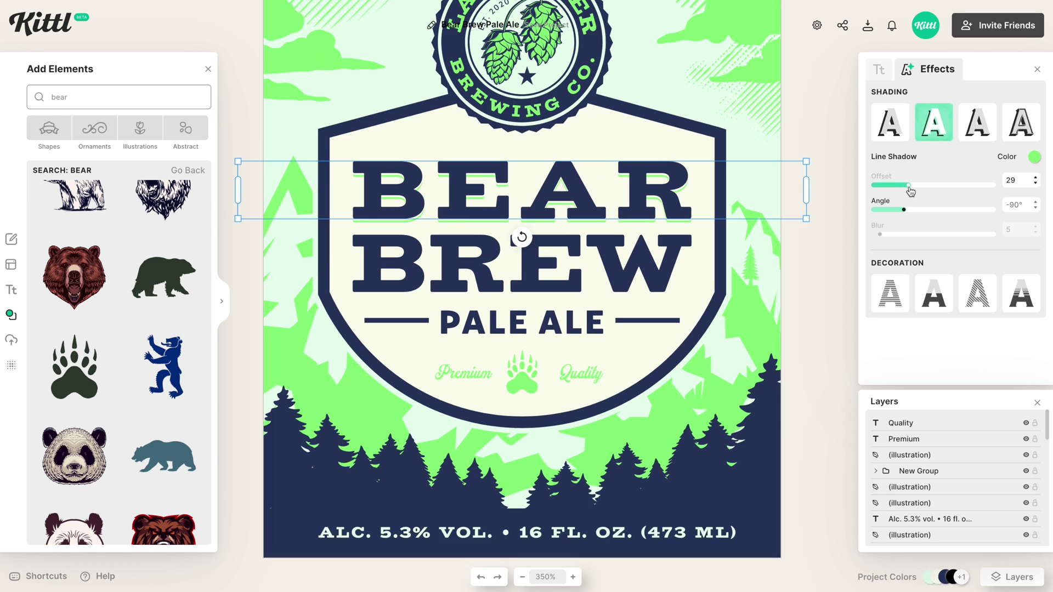
left_click_drag(911, 189, 921, 189)
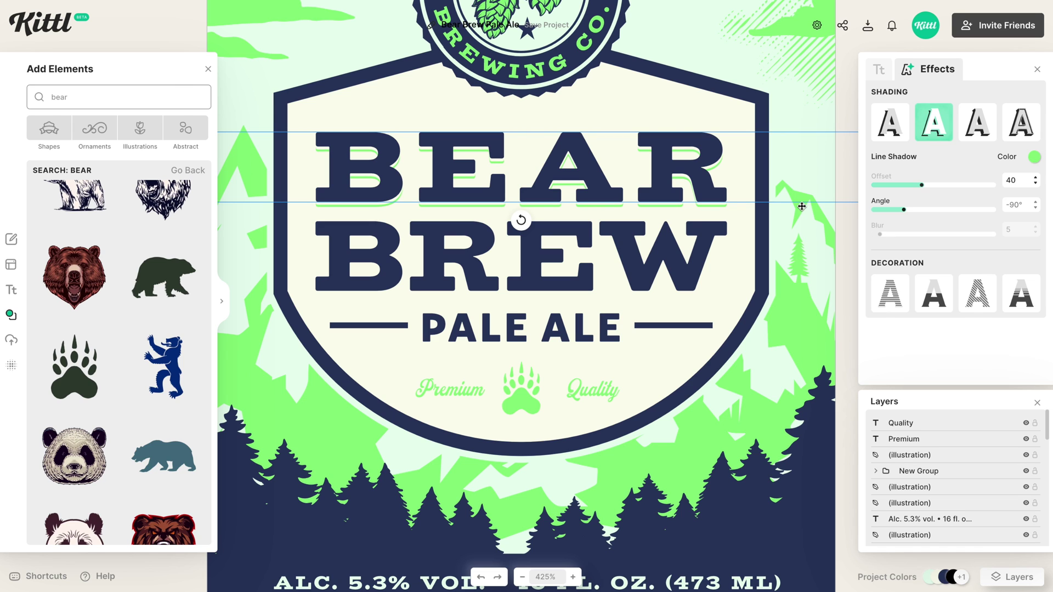
Give the BREW text a Line Shadow in the palette's green and increase its offset to 26
left_click(672, 252)
left_click(972, 137)
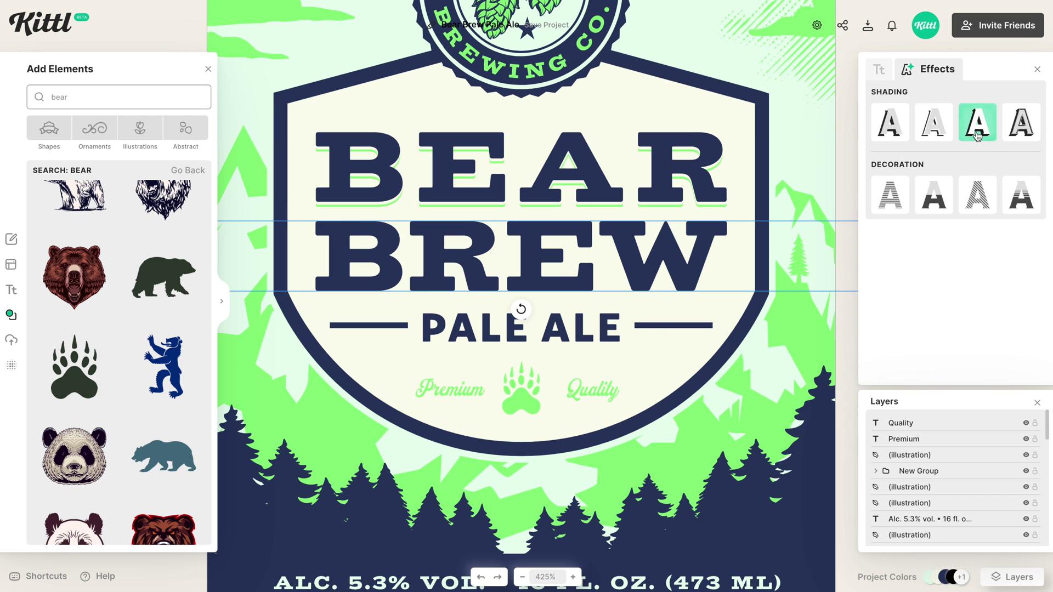
left_click(946, 133)
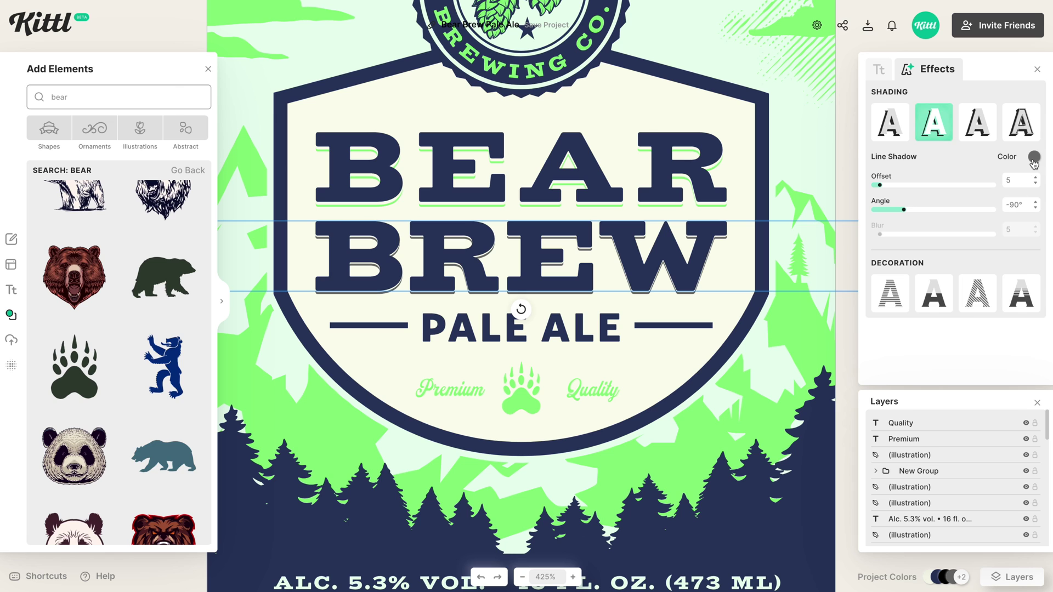
left_click(1034, 158)
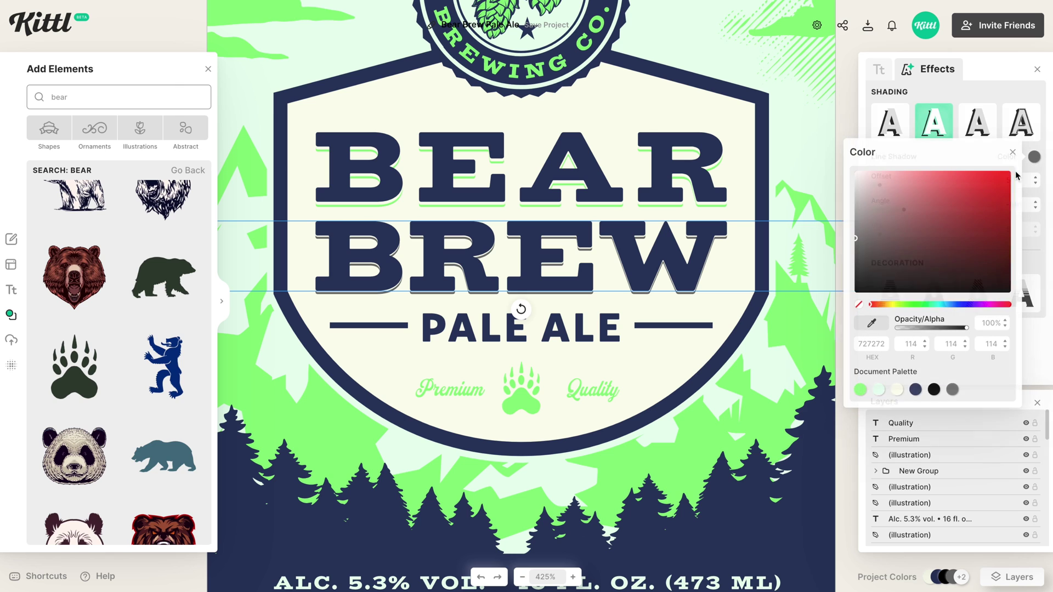
left_click(859, 390)
left_click(963, 91)
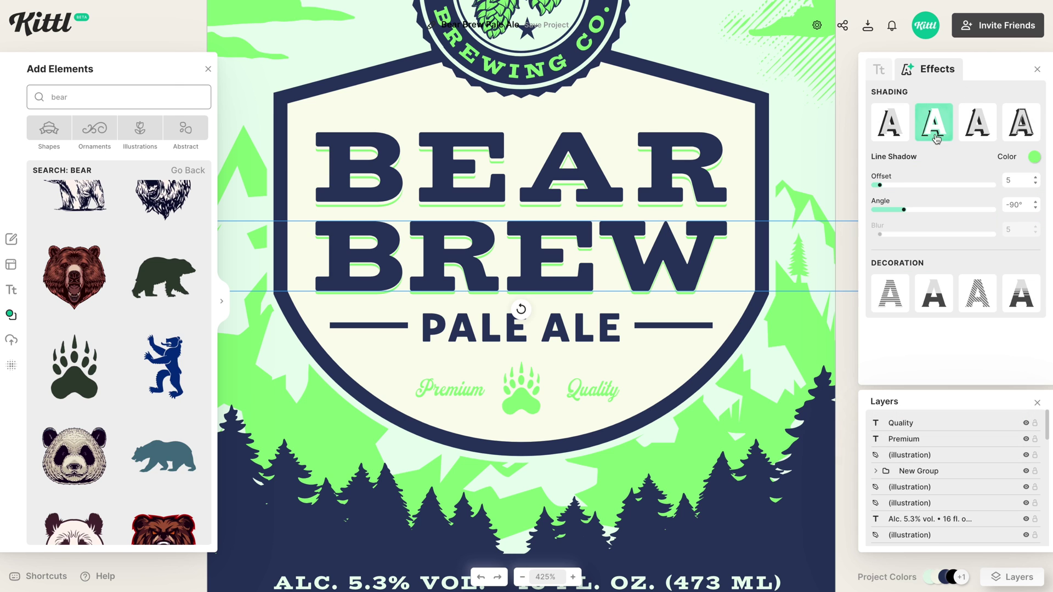
left_click_drag(900, 190, 907, 189)
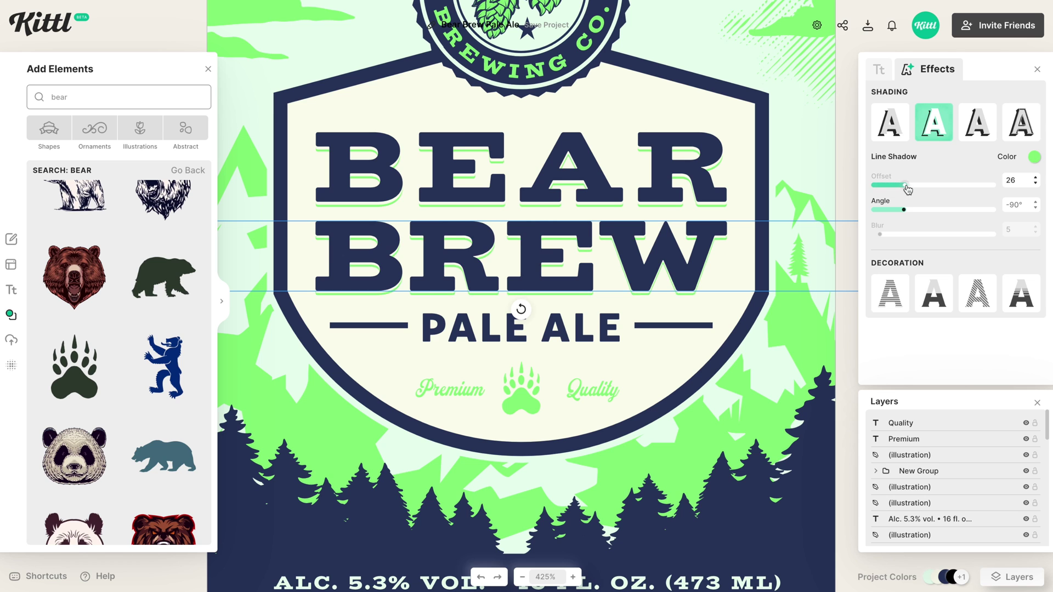
key("Escape")
key("shift+1")
Shift the project's navy colour to a slightly greener, less saturated slate blue
left_click(941, 579)
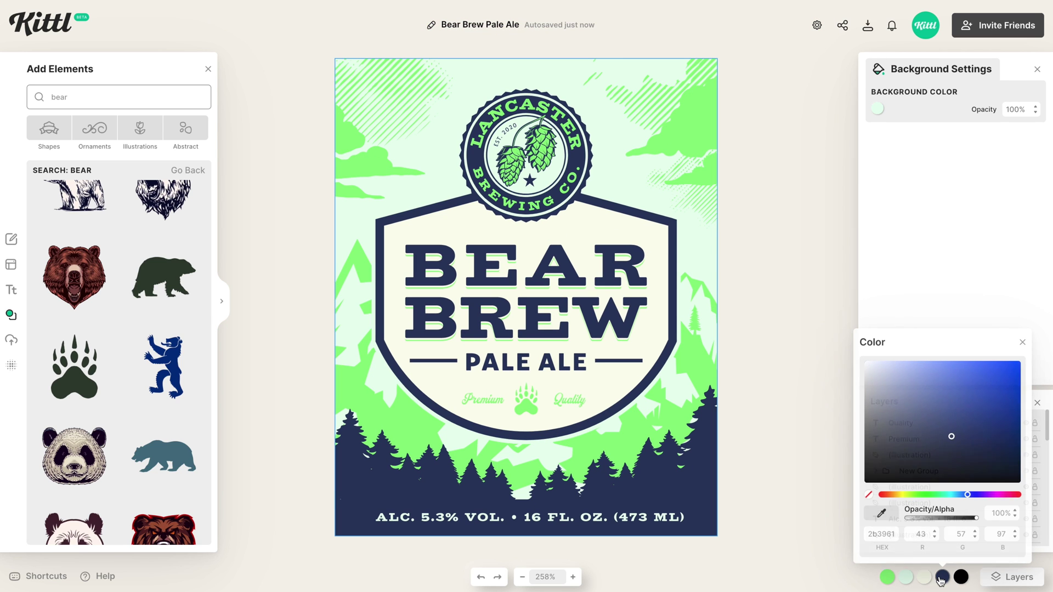
left_click_drag(968, 496, 962, 490)
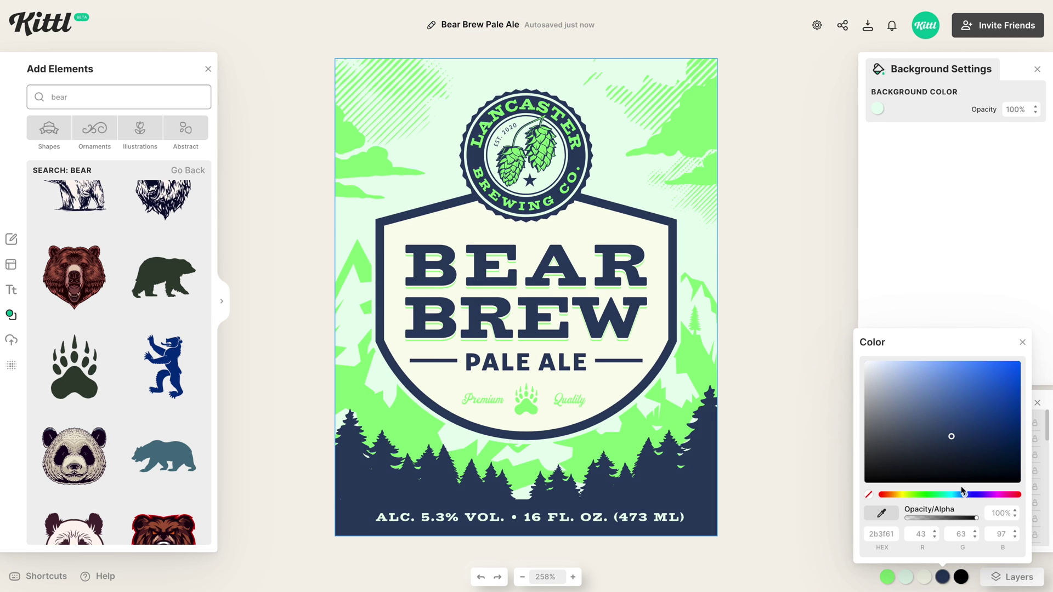
mouse_move(946, 441)
left_mouse_down()
mouse_move(933, 428)
mouse_move(933, 439)
left_mouse_up()
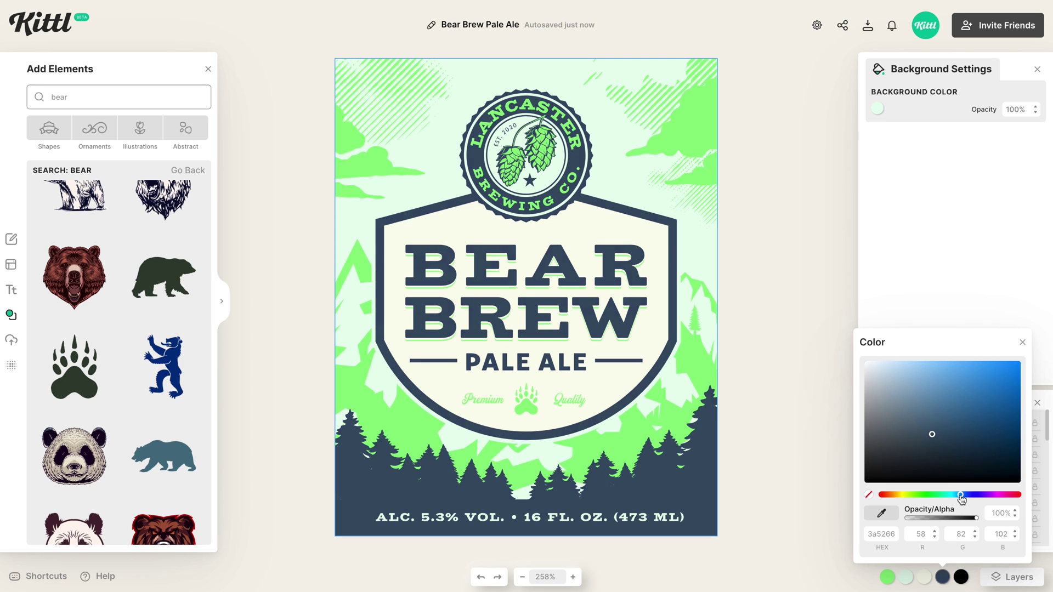
Try the first three grunge textures over the whole label
left_click(10, 368)
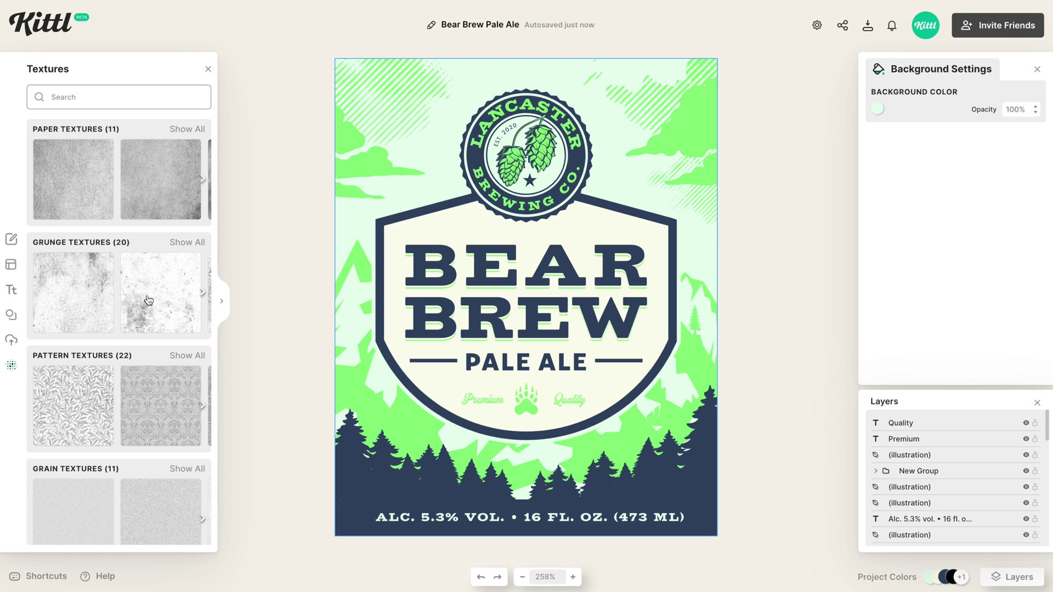
left_click(73, 300)
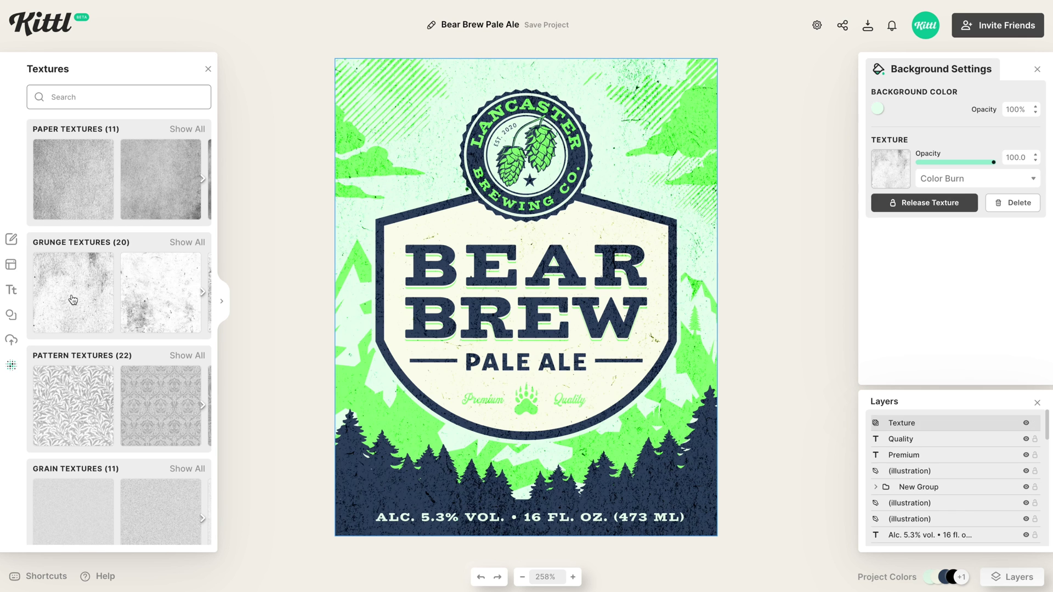
left_click(149, 304)
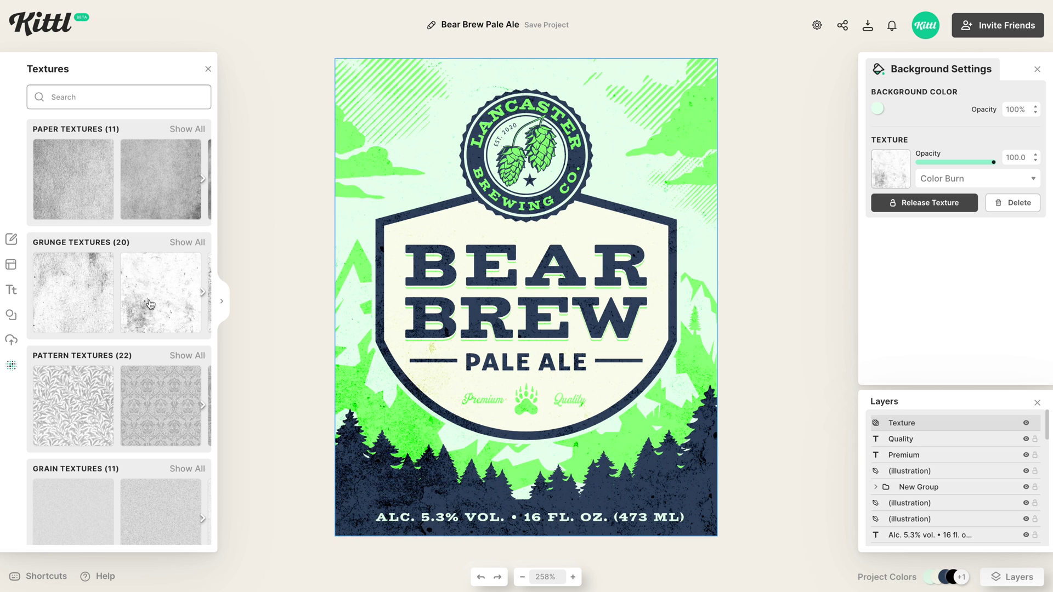
scroll(142, 299, "right", 3)
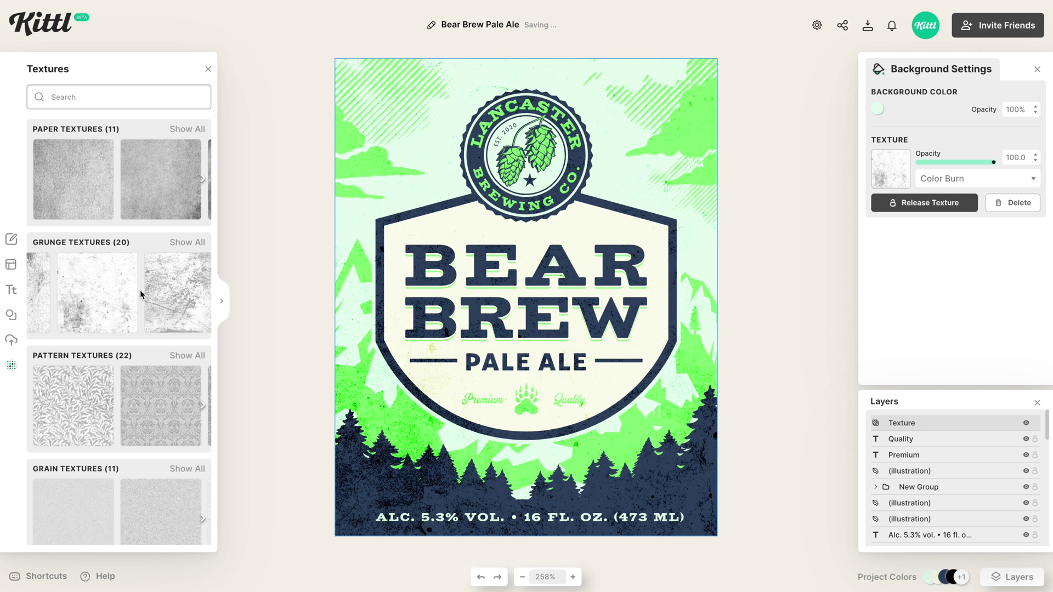
scroll(156, 295, "right", 2)
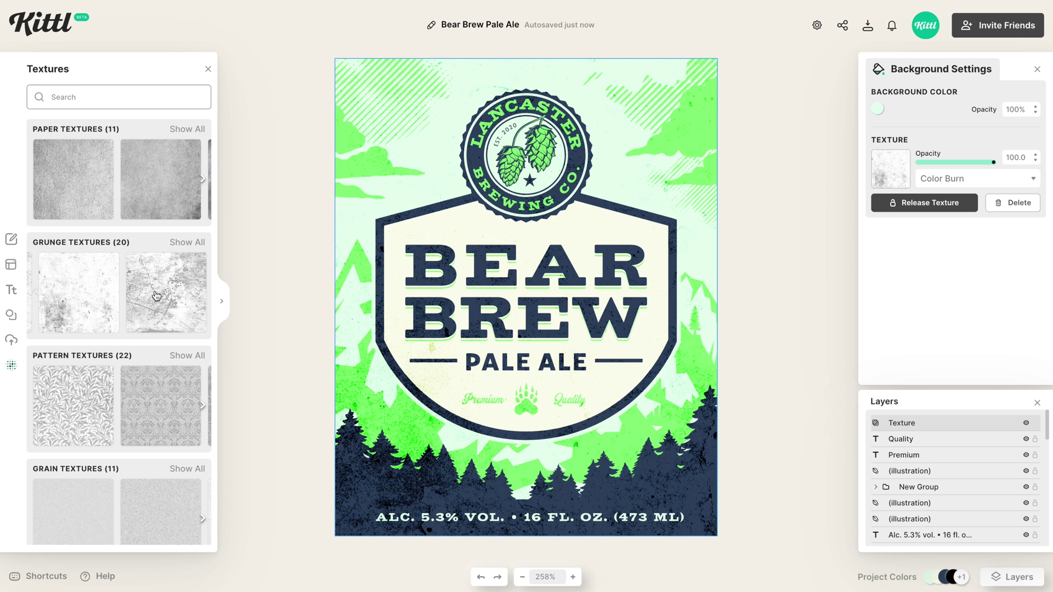
left_click(156, 296)
Try the wood-grain grunge texture over the label
scroll(153, 296, "right", 2)
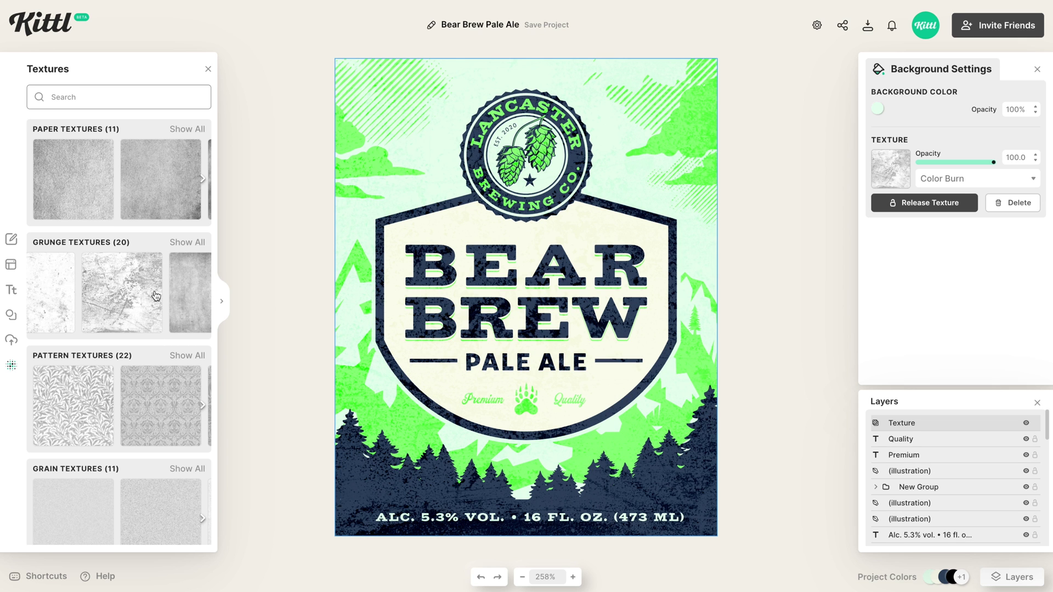
scroll(151, 296, "right", 3)
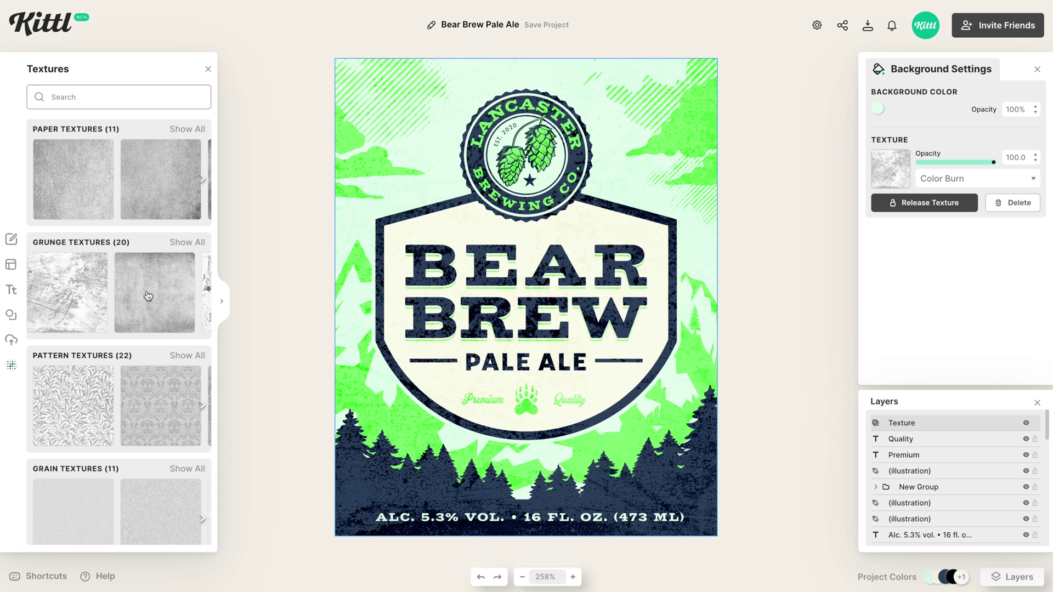
scroll(148, 296, "right", 1)
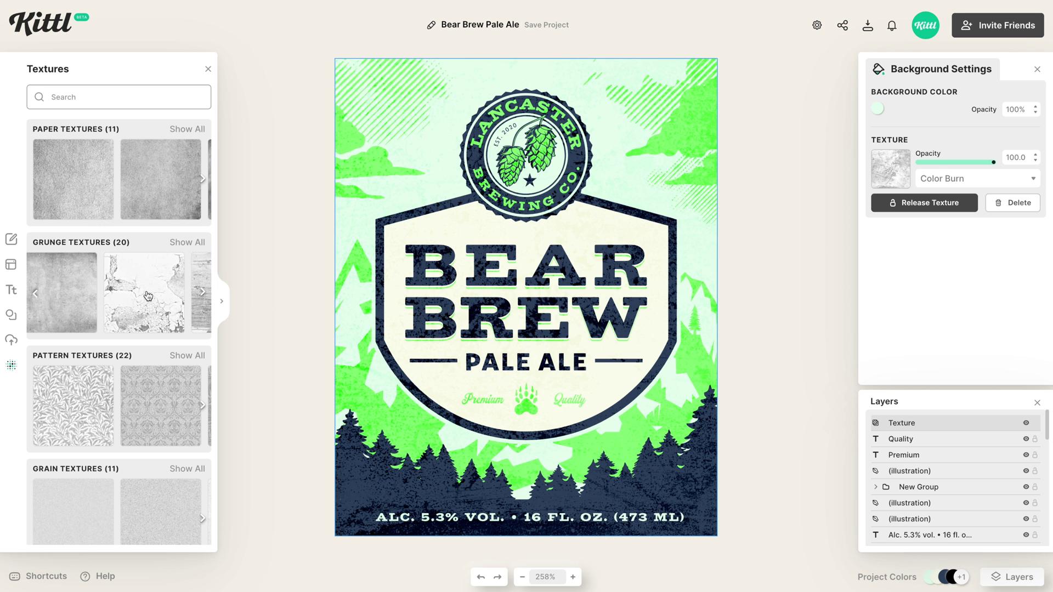
scroll(148, 296, "right", 3)
left_click(176, 296)
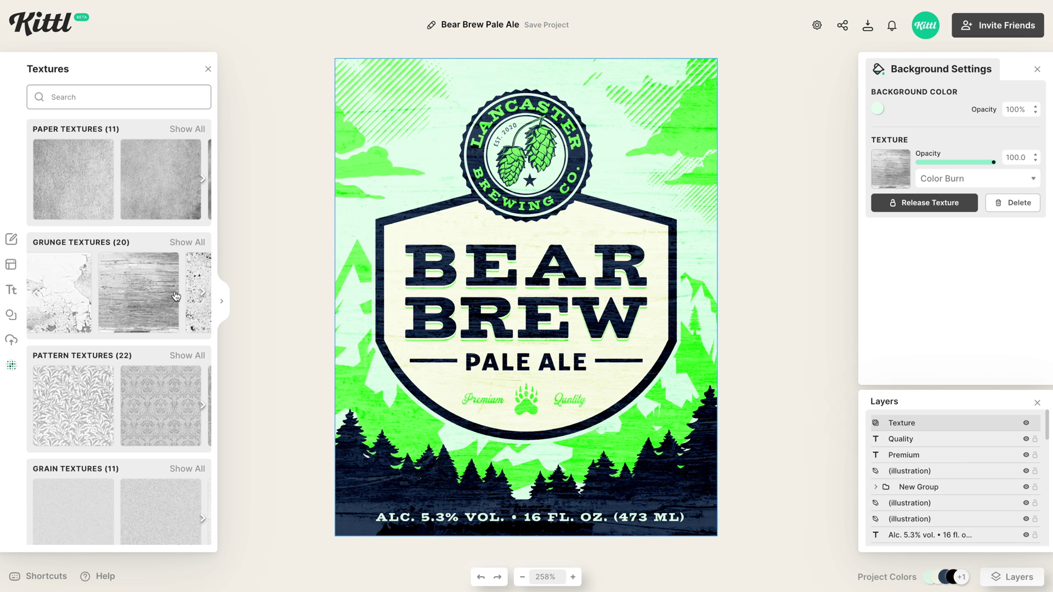
Apply the light concrete-like grunge texture over the label and lower its opacity to 54.8
scroll(175, 296, "right", 4)
left_click(175, 296)
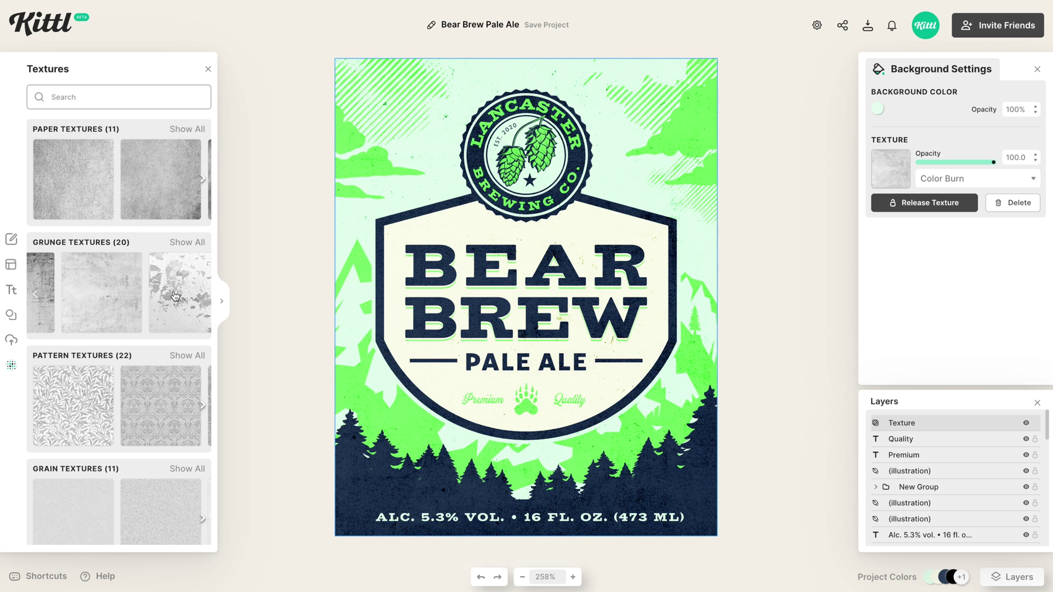
scroll(176, 296, "right", 1)
left_click_drag(993, 163, 967, 167)
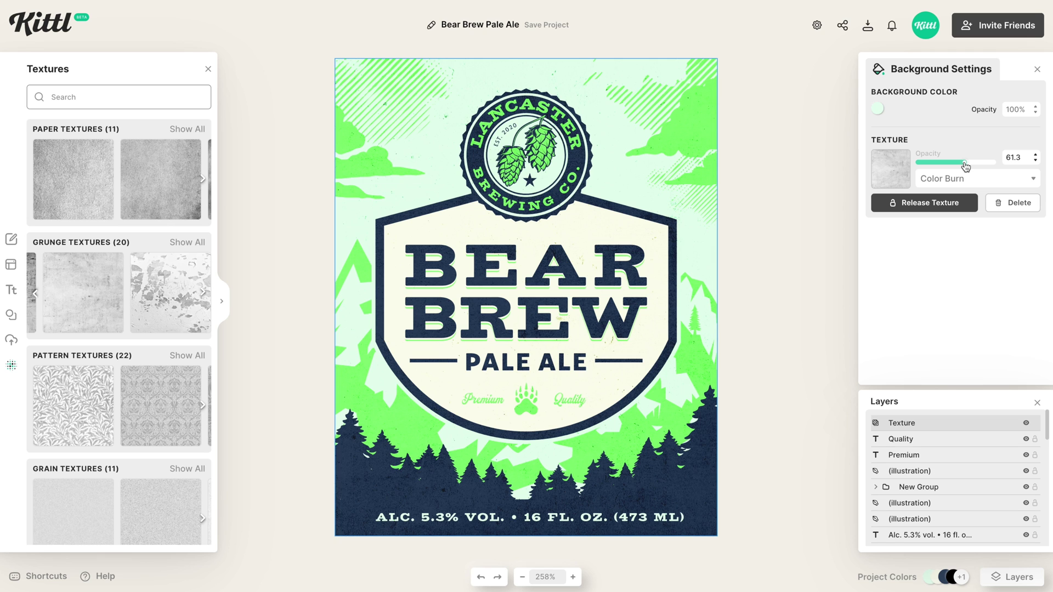
left_click_drag(966, 167, 960, 163)
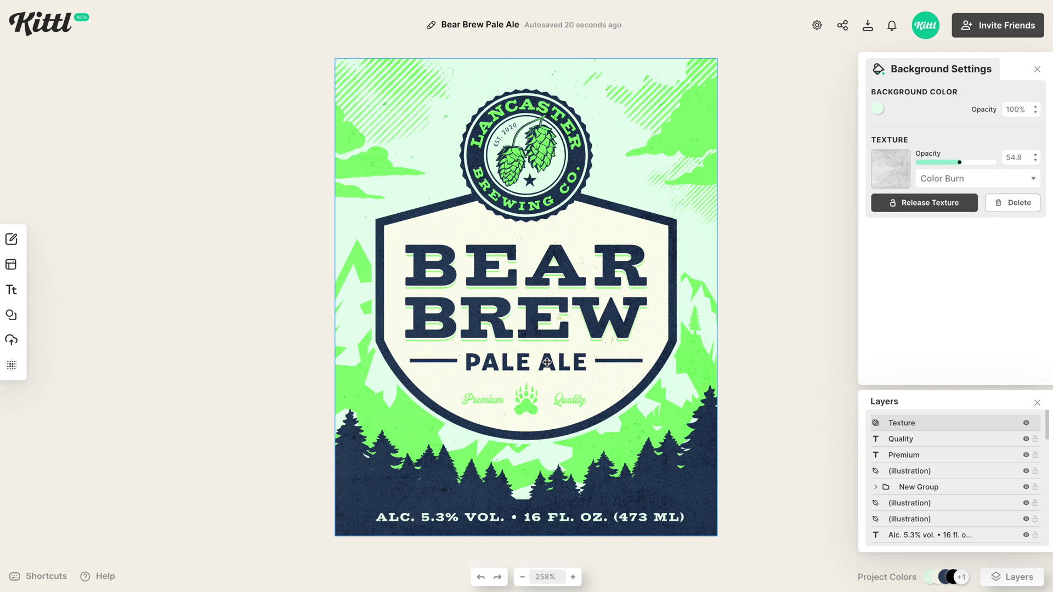
Replace the PALE ALE text between the divider bars with "DARK LAGER"
double_click(547, 362)
key("BackSpace")
key("BackSpace")
key("BackSpace")
key("BackSpace")
key("BackSpace")
key("BackSpace")
key("BackSpace")
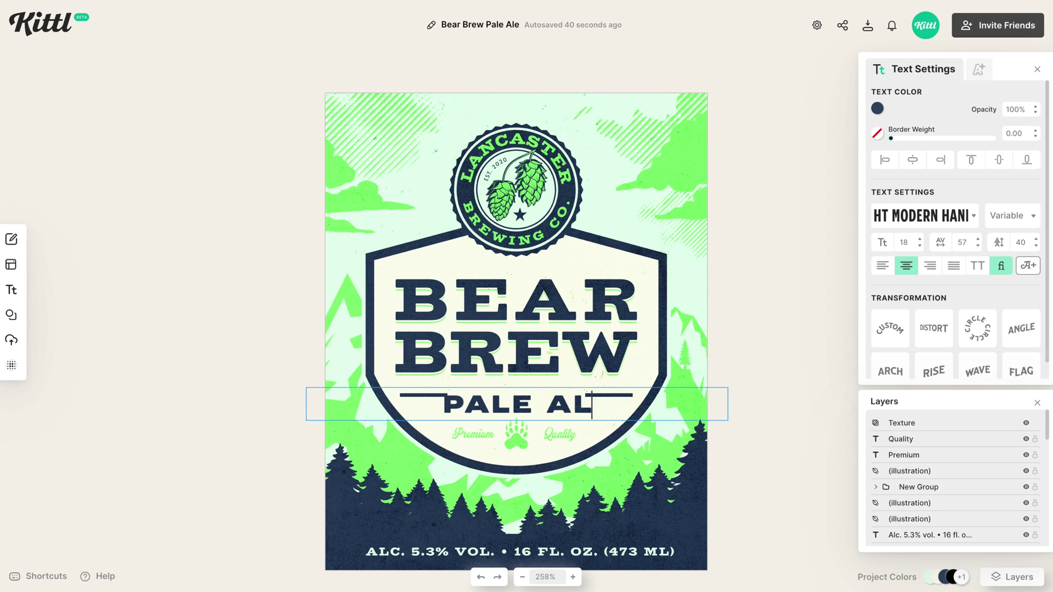
key("BackSpace")
type("DA")
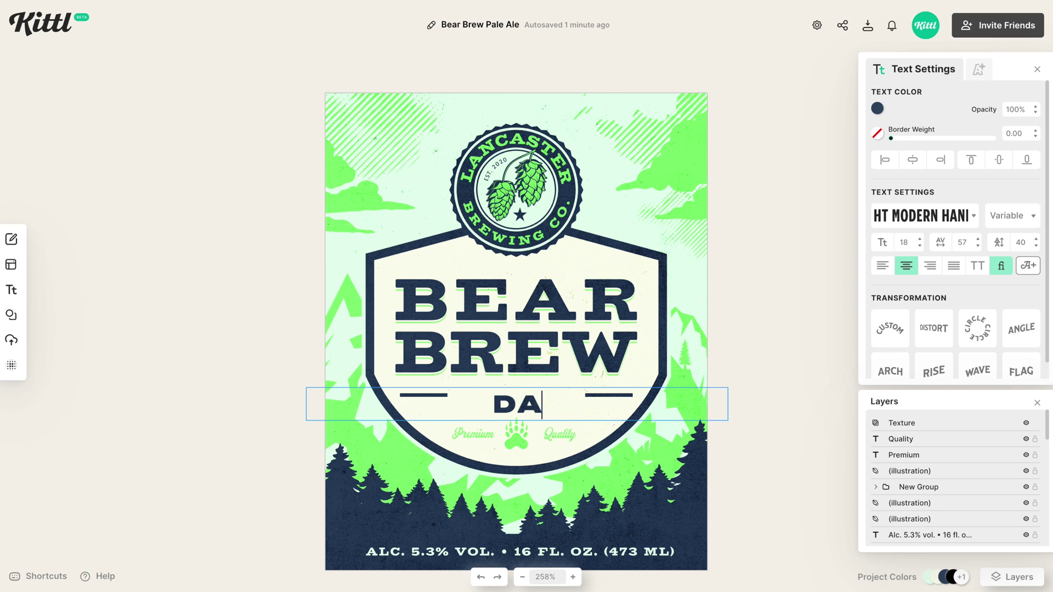
type("RK LAGER")
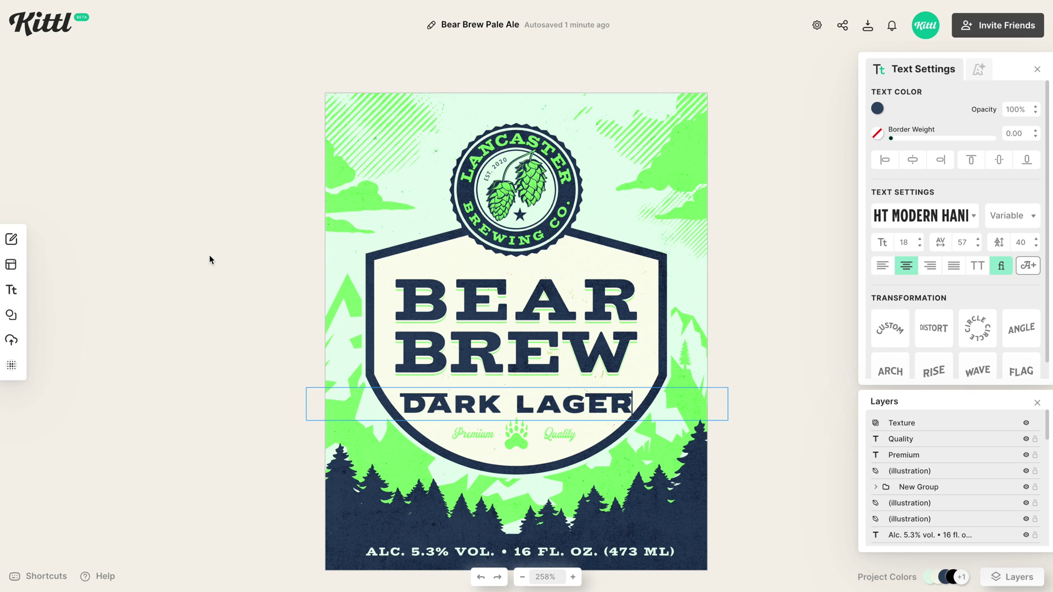
Narrow the DARK LAGER lettering by setting its variable font width to 22
key("Escape")
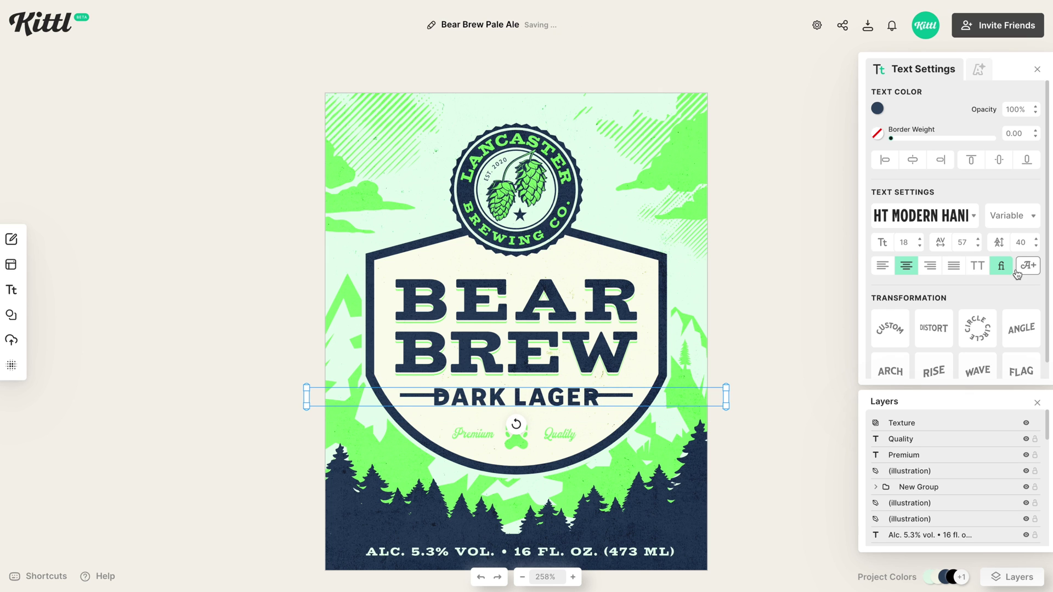
left_click(1007, 215)
left_click_drag(925, 233, 838, 238)
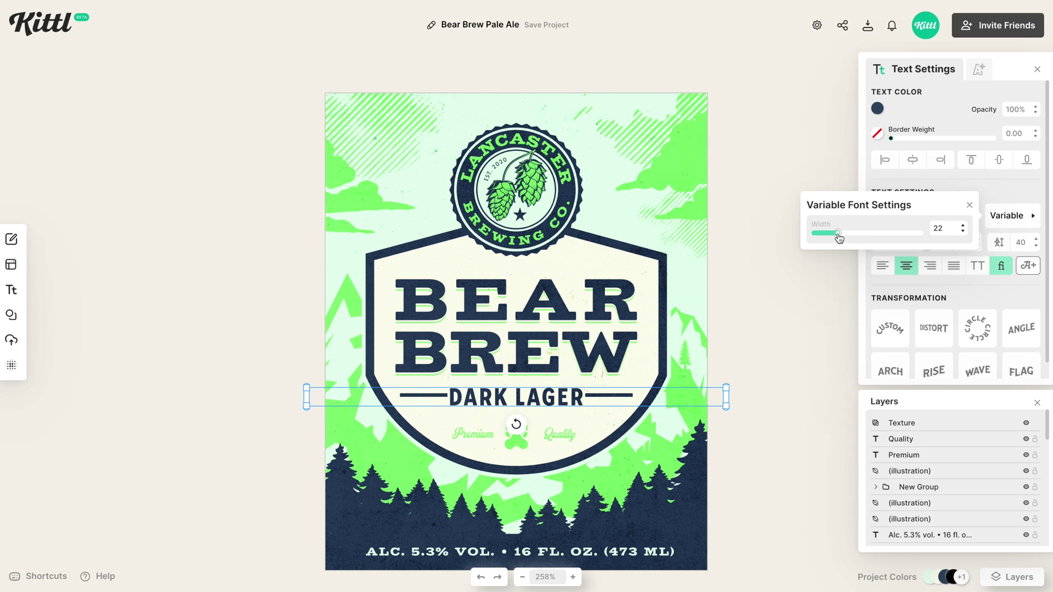
Ungroup the two divider bars beside DARK LAGER and delete the bar to the right of the text
left_click(599, 396)
scroll(601, 396, "down", 1)
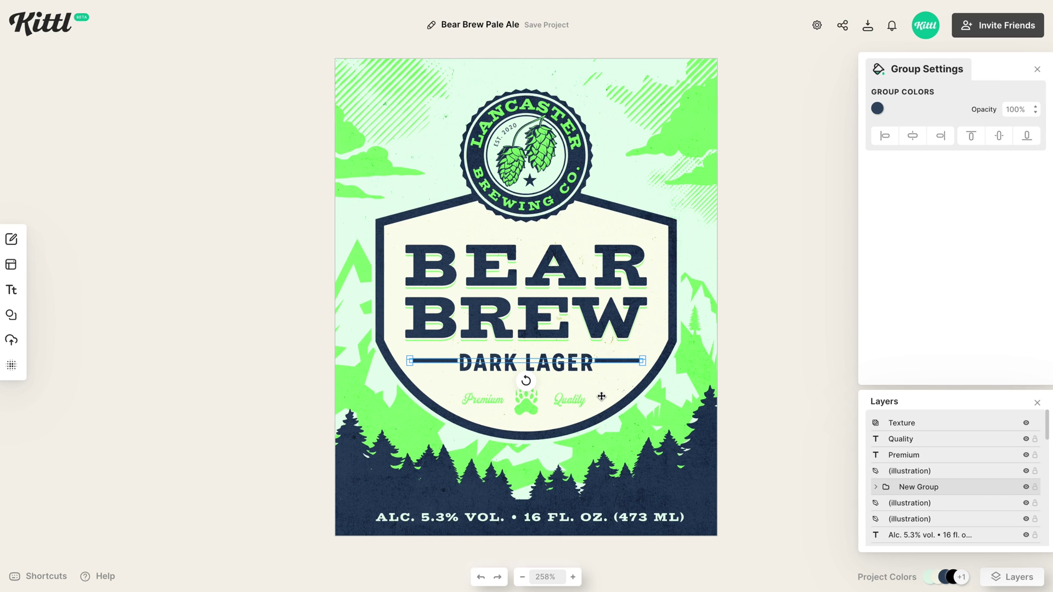
scroll(601, 396, "up", 5)
key("ctrl+shift+g")
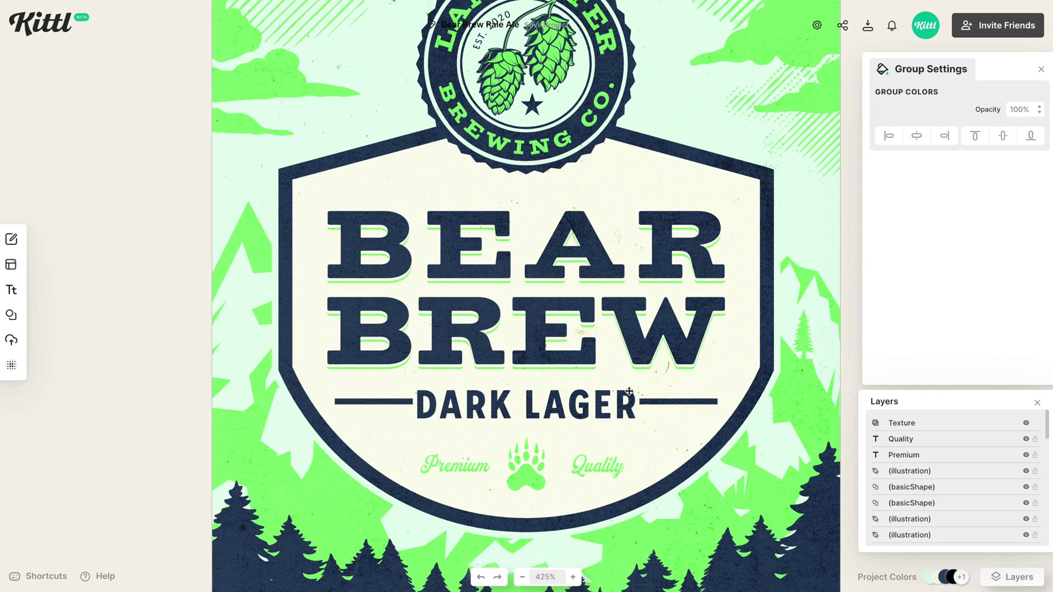
left_click(663, 401)
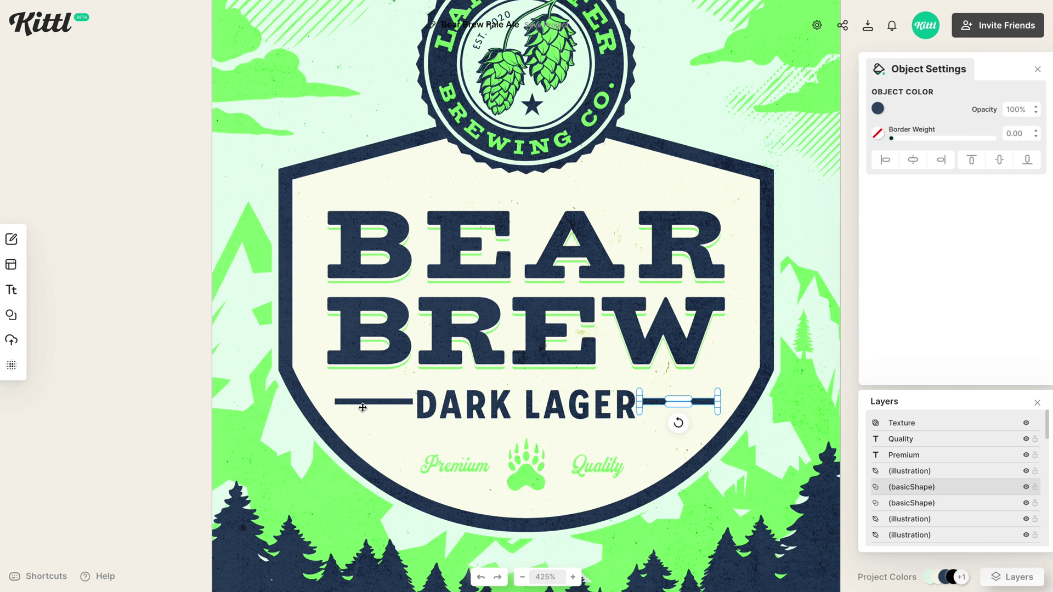
key("Delete")
Shorten the divider bar left of DARK LAGER slightly and place a duplicate of it to the right of the text
left_click(377, 403)
left_click_drag(416, 411, 409, 411)
key("ctrl+d")
left_click_drag(664, 417, 682, 419)
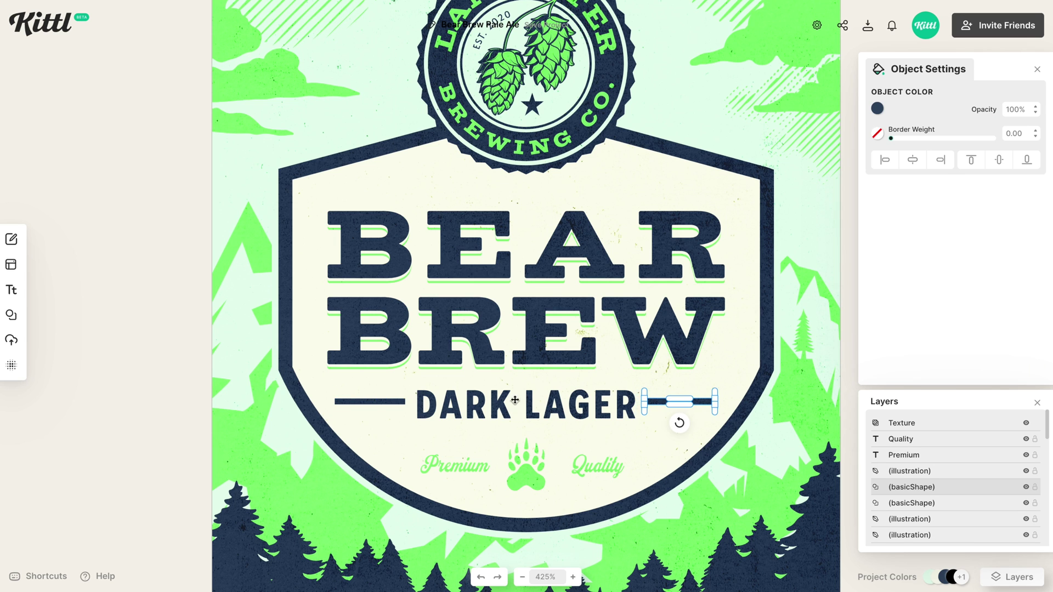
Group the two divider bars and center the group horizontally on the label
left_click(377, 402, "shift")
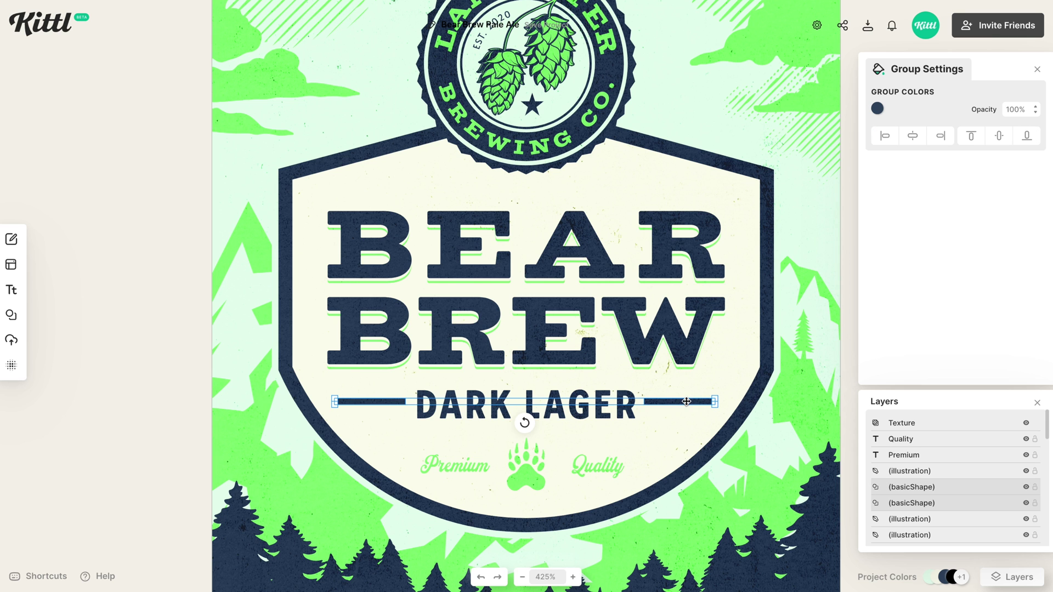
key("ctrl+g")
left_click(913, 137)
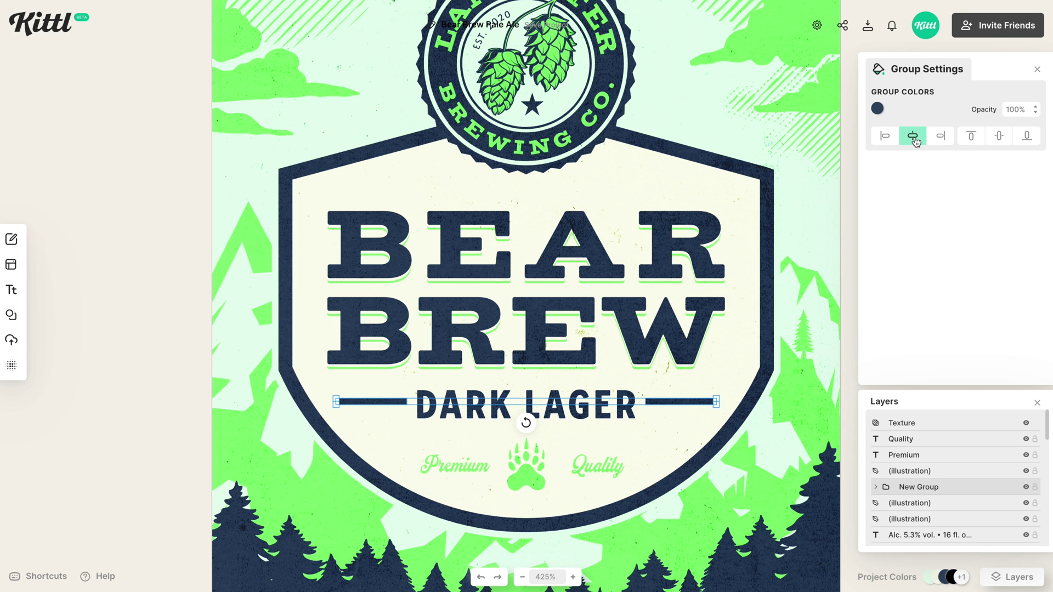
Recolor the label's project palette with coral for the green, pale yellow f5e5b6 for the mint background and dark purple for the navy
key("ctrl+minus")
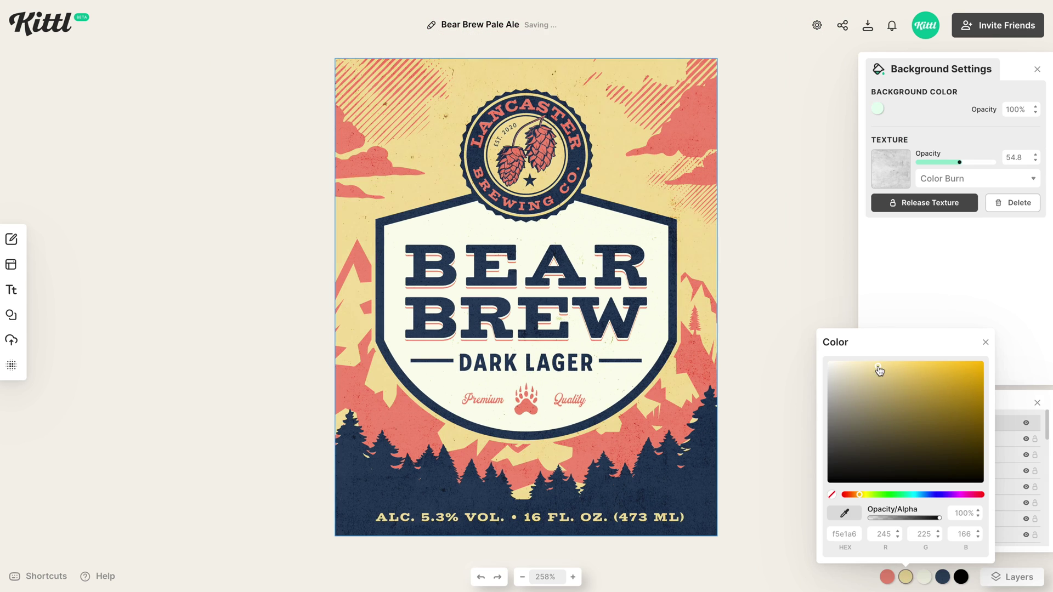
left_click_drag(900, 495, 981, 495)
left_click(906, 577)
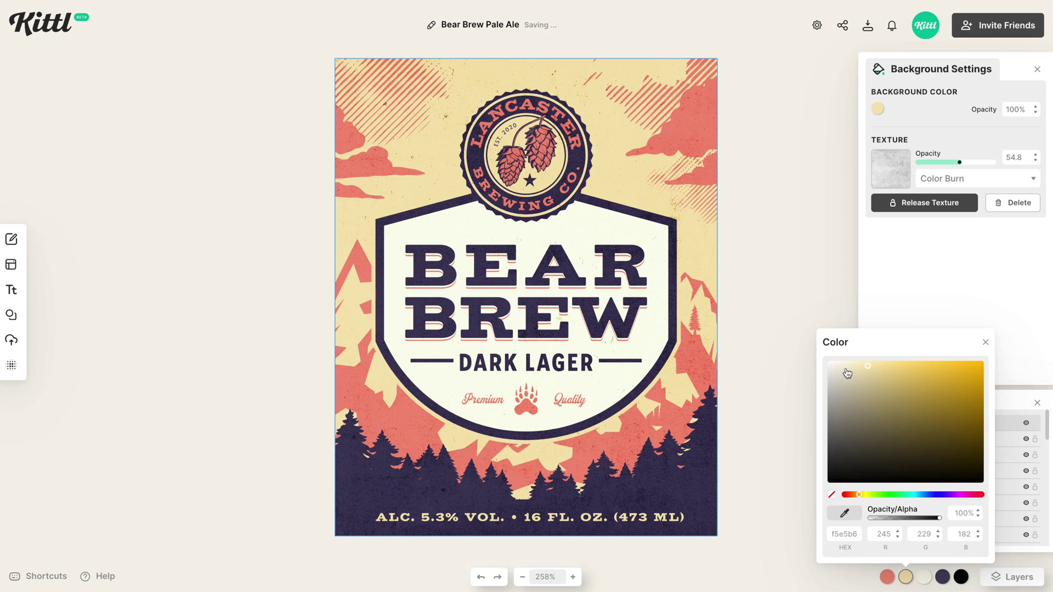